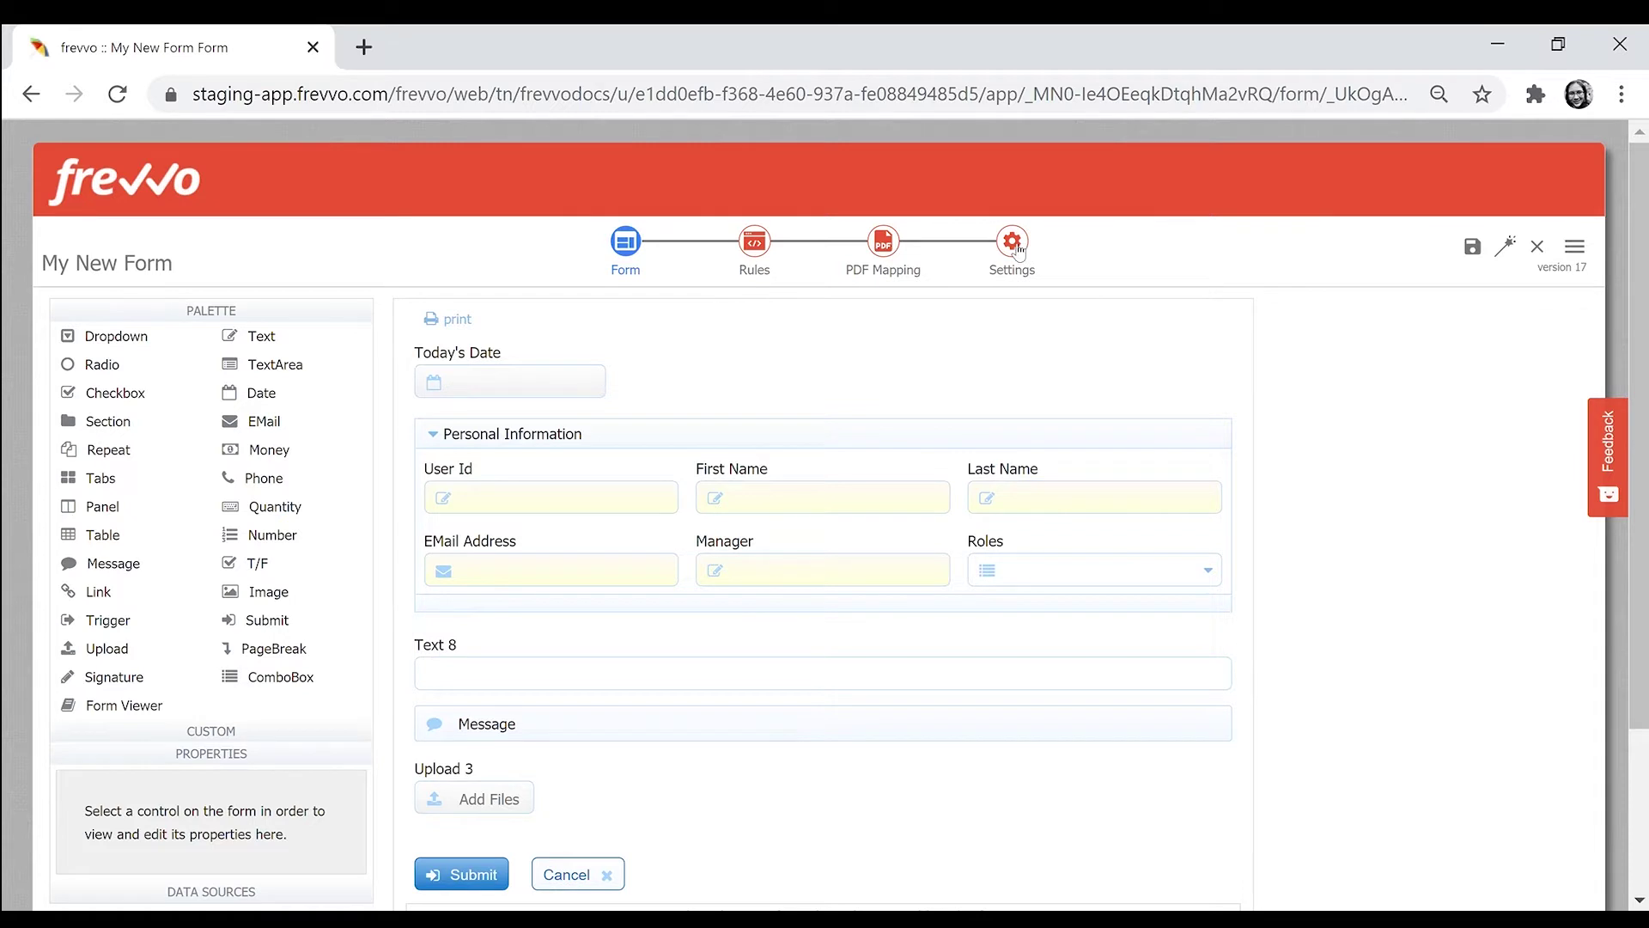
# - Open the Settings step for My New Form in the designer
pyautogui.click(1013, 244)
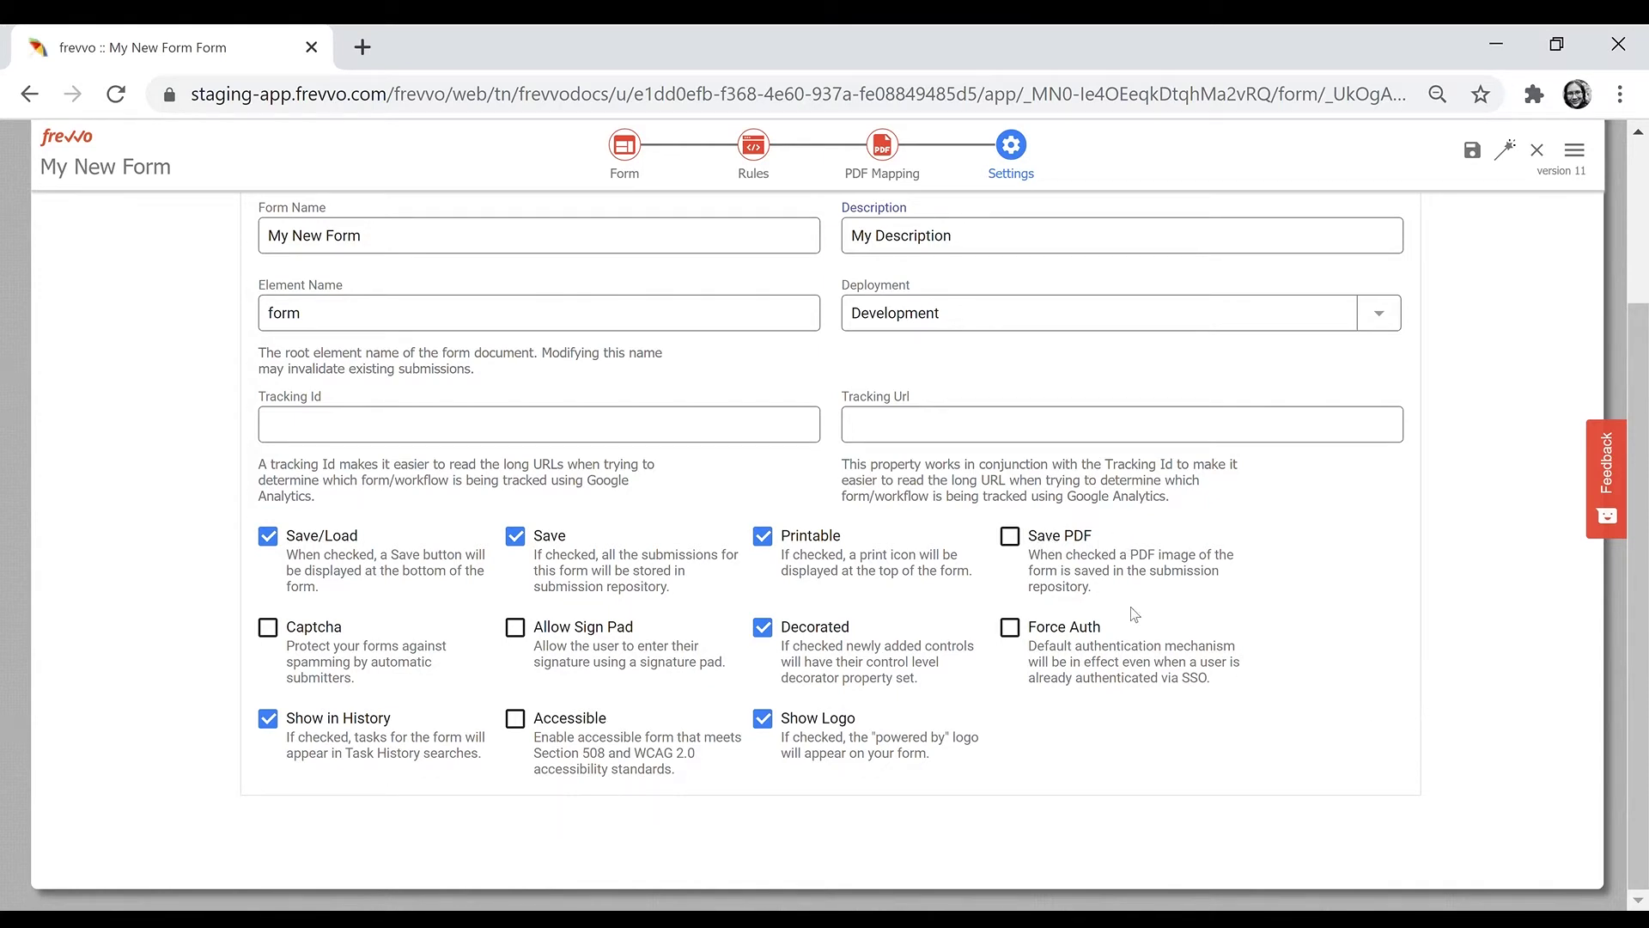
# - Enable Save PDF, name the PDF 'My Form {TodaySDate}', and turn on Captcha
pyautogui.click(1019, 540)
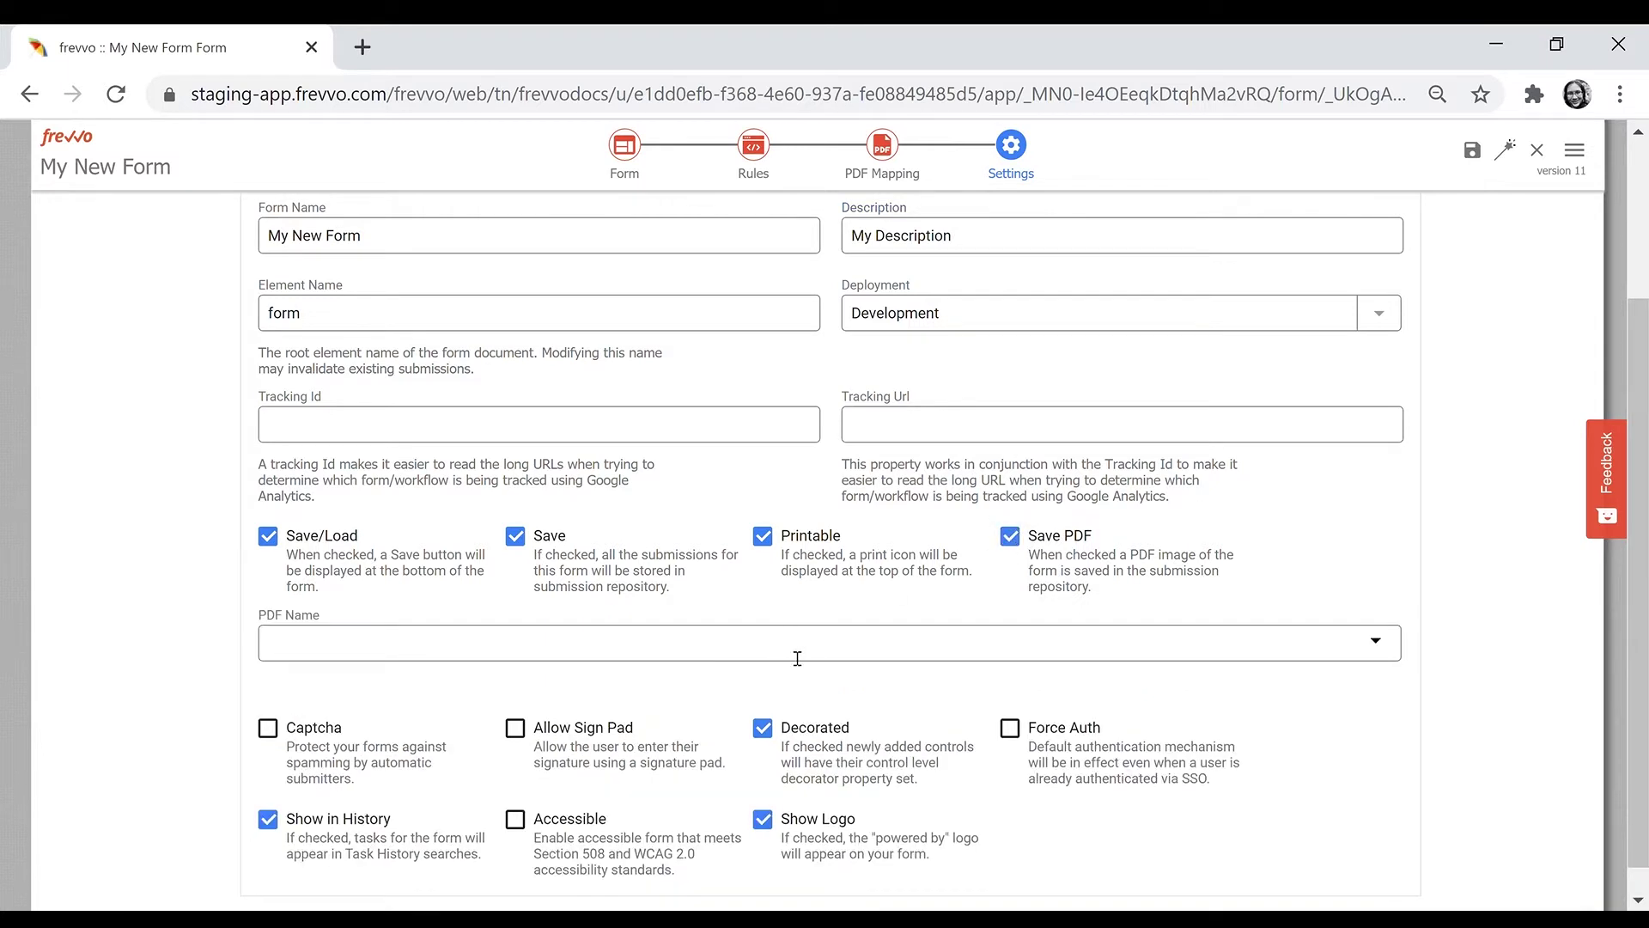
pyautogui.click(798, 658)
pyautogui.write('My Form {da')
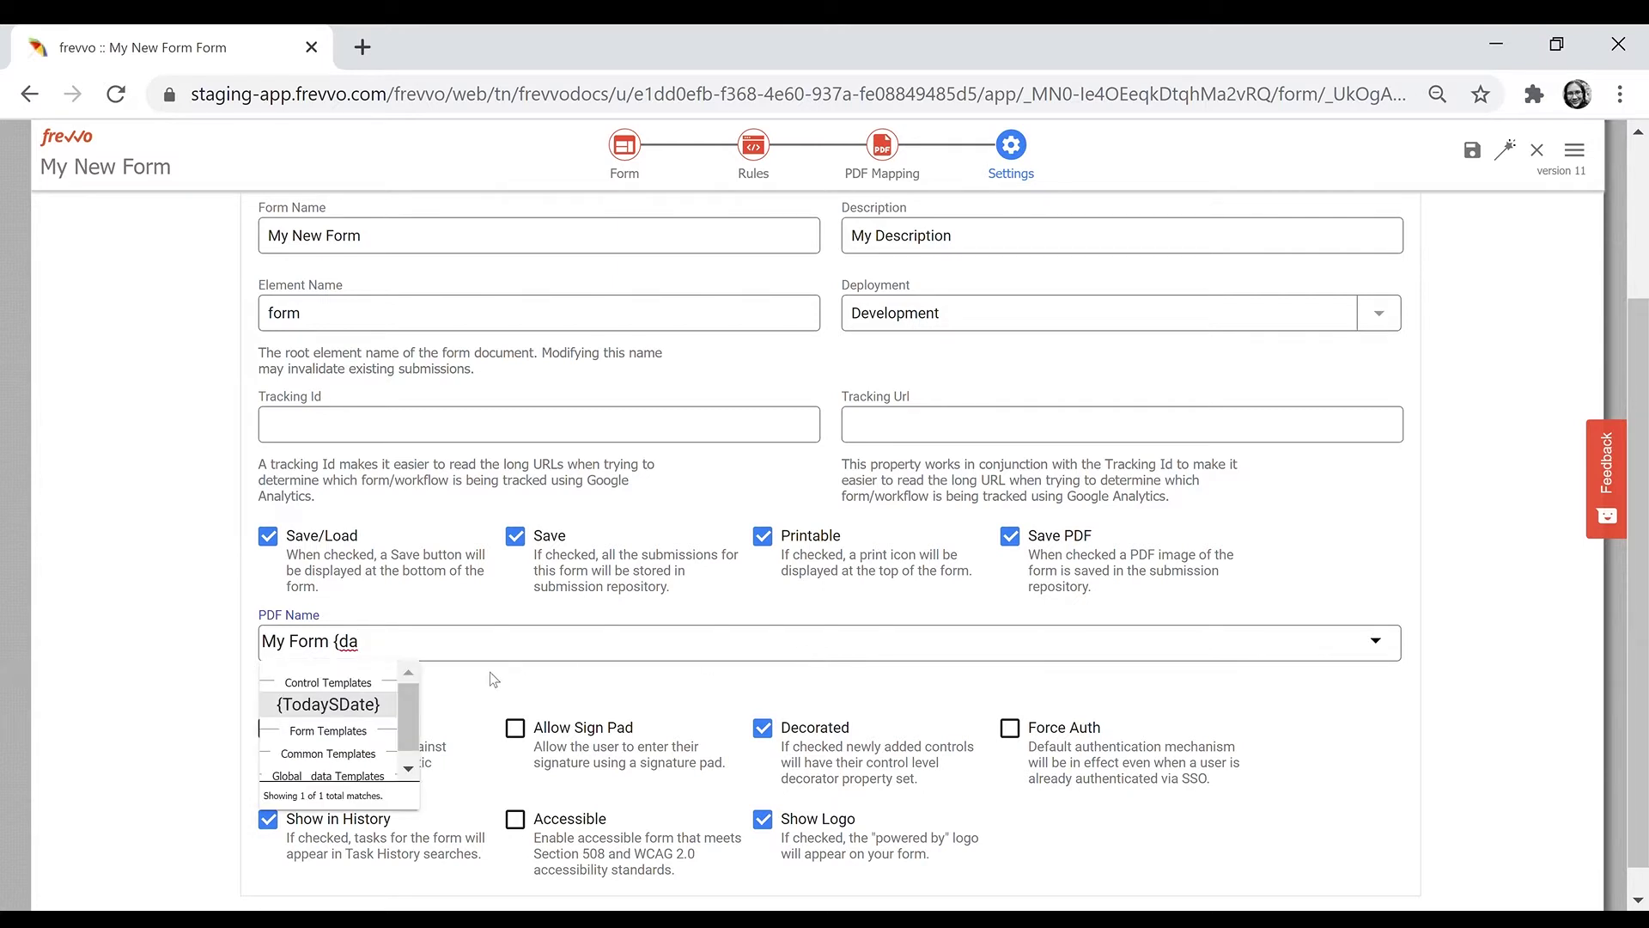
pyautogui.click(326, 706)
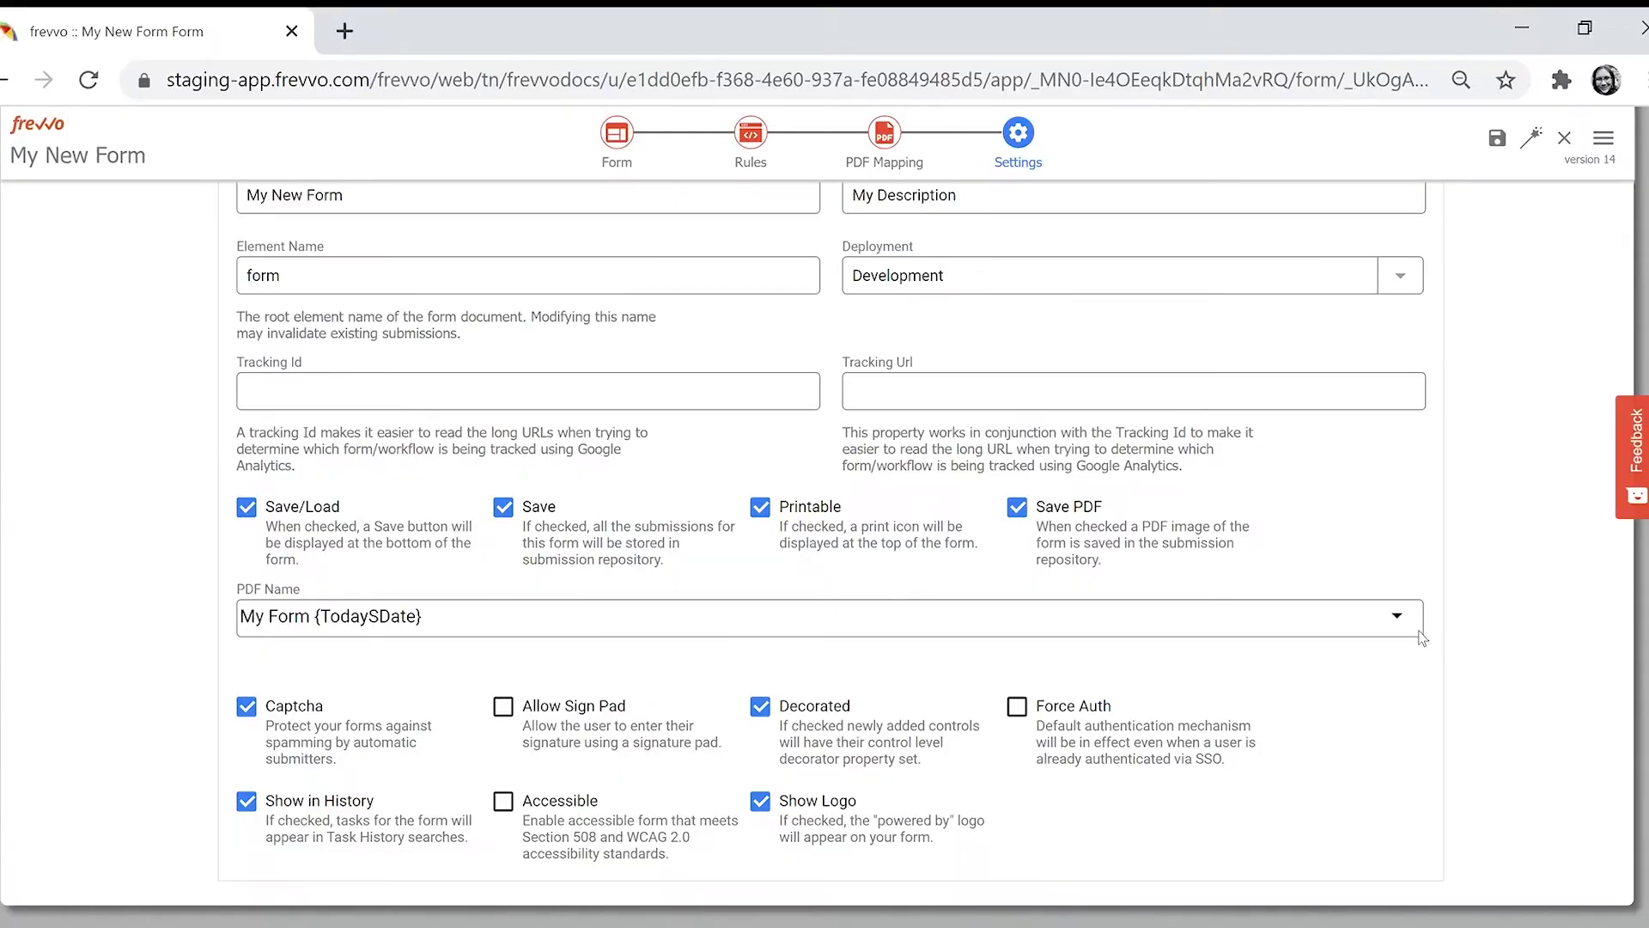
# - Uncheck Decorated, then add a Text field to the form near Upload 3
pyautogui.click(760, 707)
pyautogui.click(606, 144)
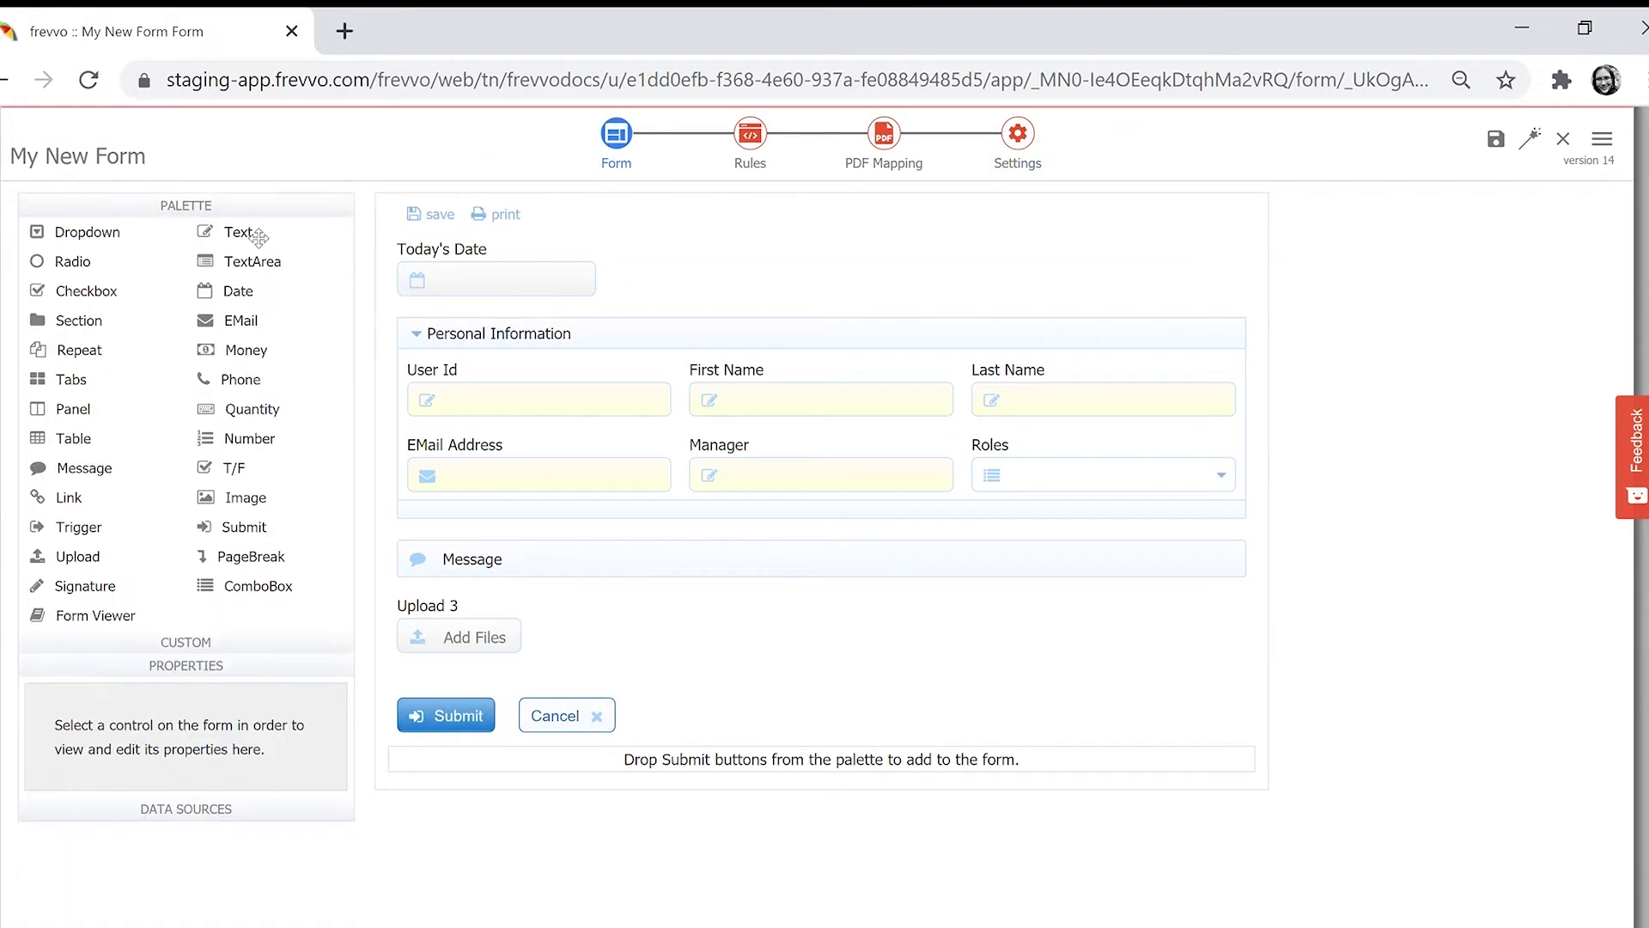
pyautogui.moveTo(243, 232); pyautogui.dragTo(740, 544)
pyautogui.click(699, 727)
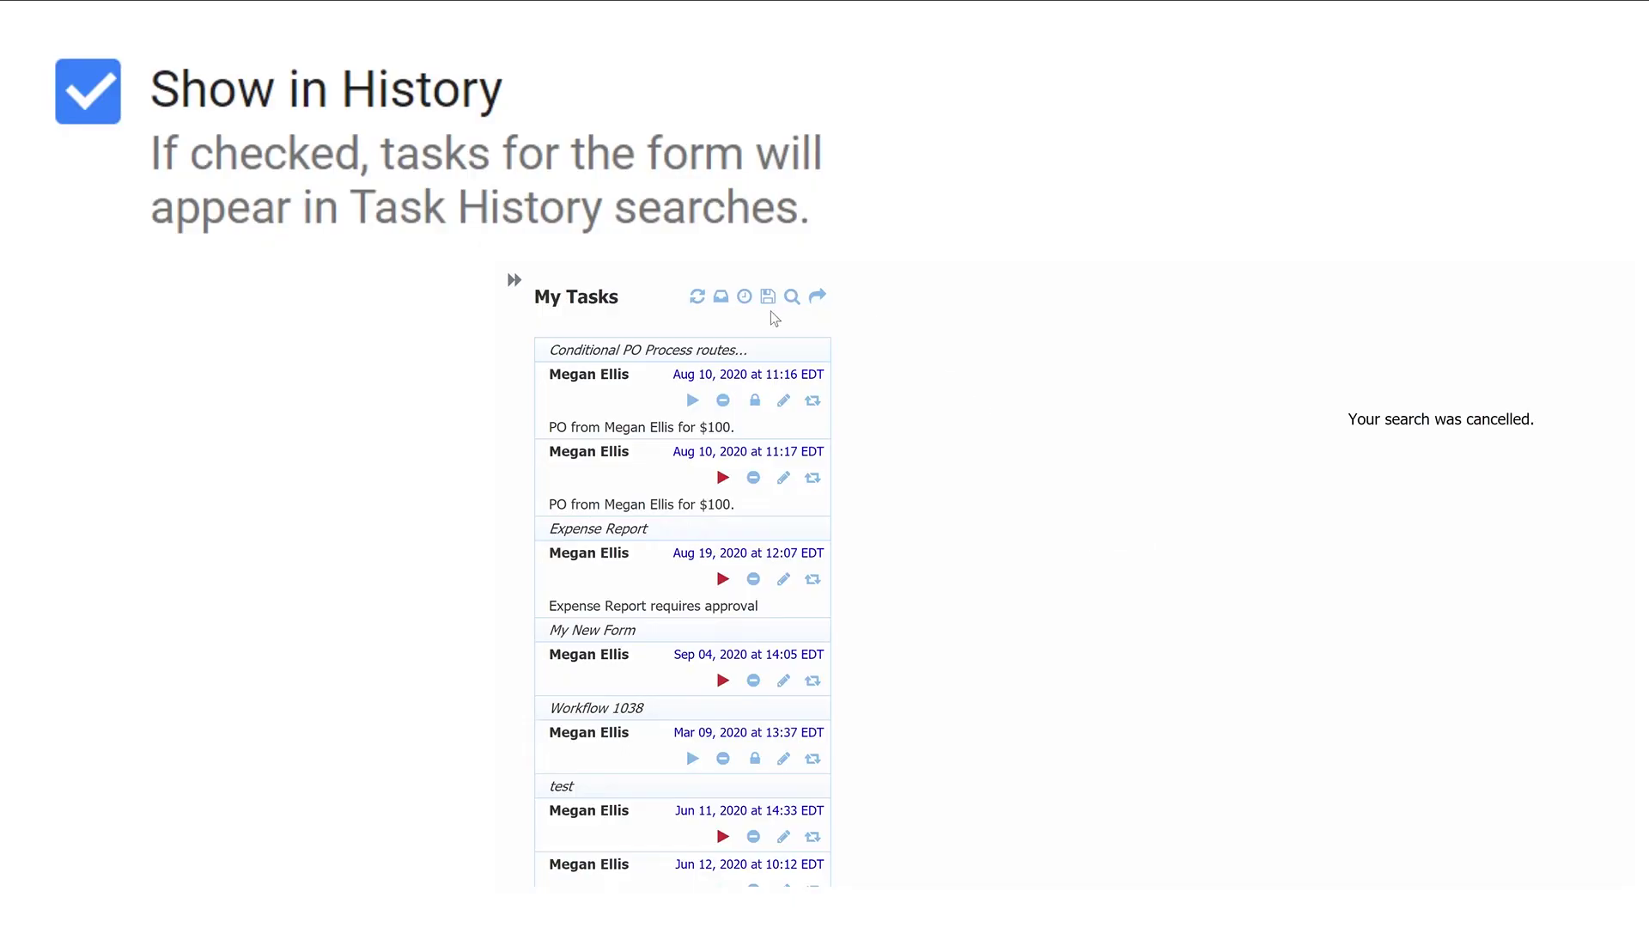
# - Search Task History with Form/Workflow set to My New Form and submit
pyautogui.click(791, 296)
pyautogui.write('My New Form')
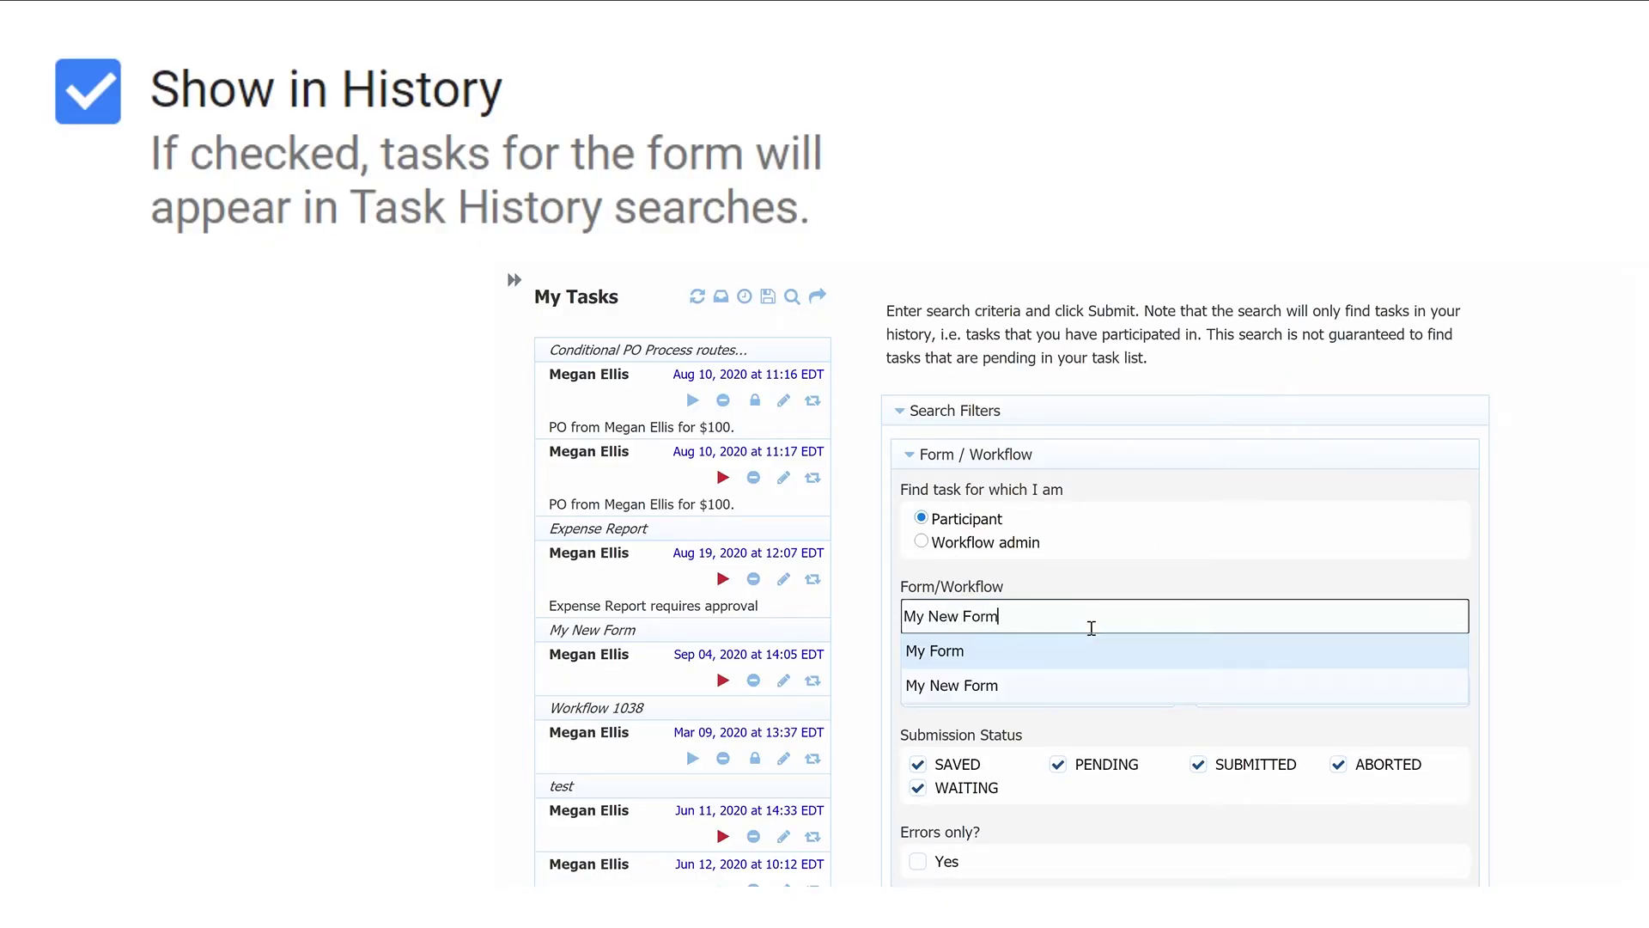
pyautogui.click(1090, 685)
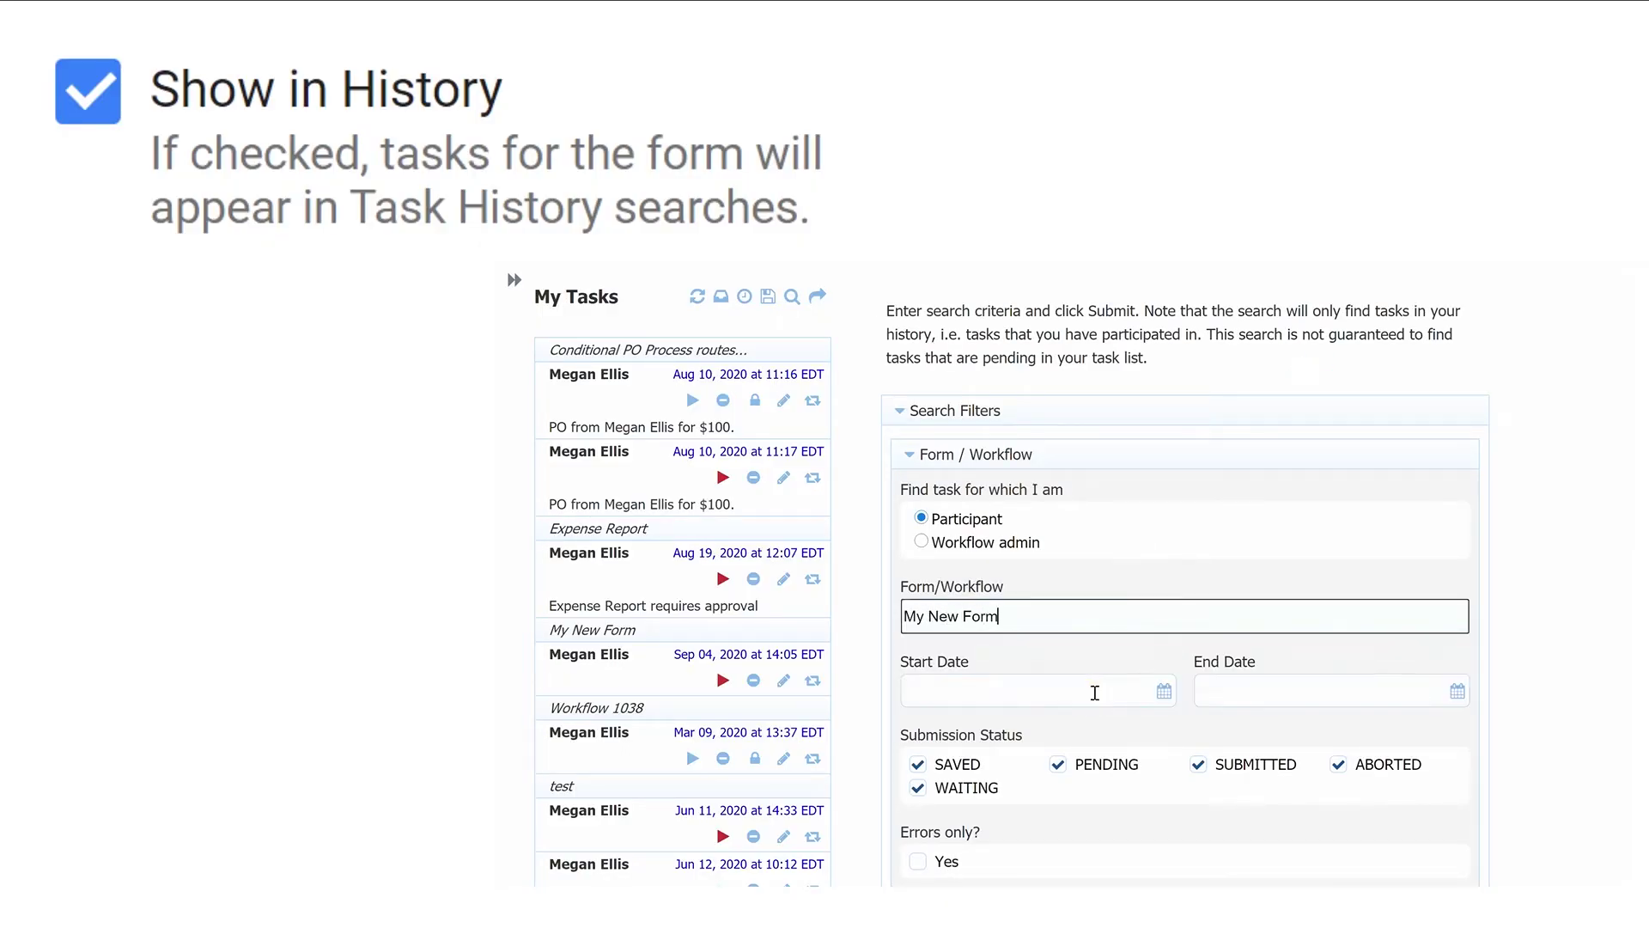
pyautogui.scroll(-6, 1089, 687)
pyautogui.scroll(-1, 1086, 680)
pyautogui.click(931, 647)
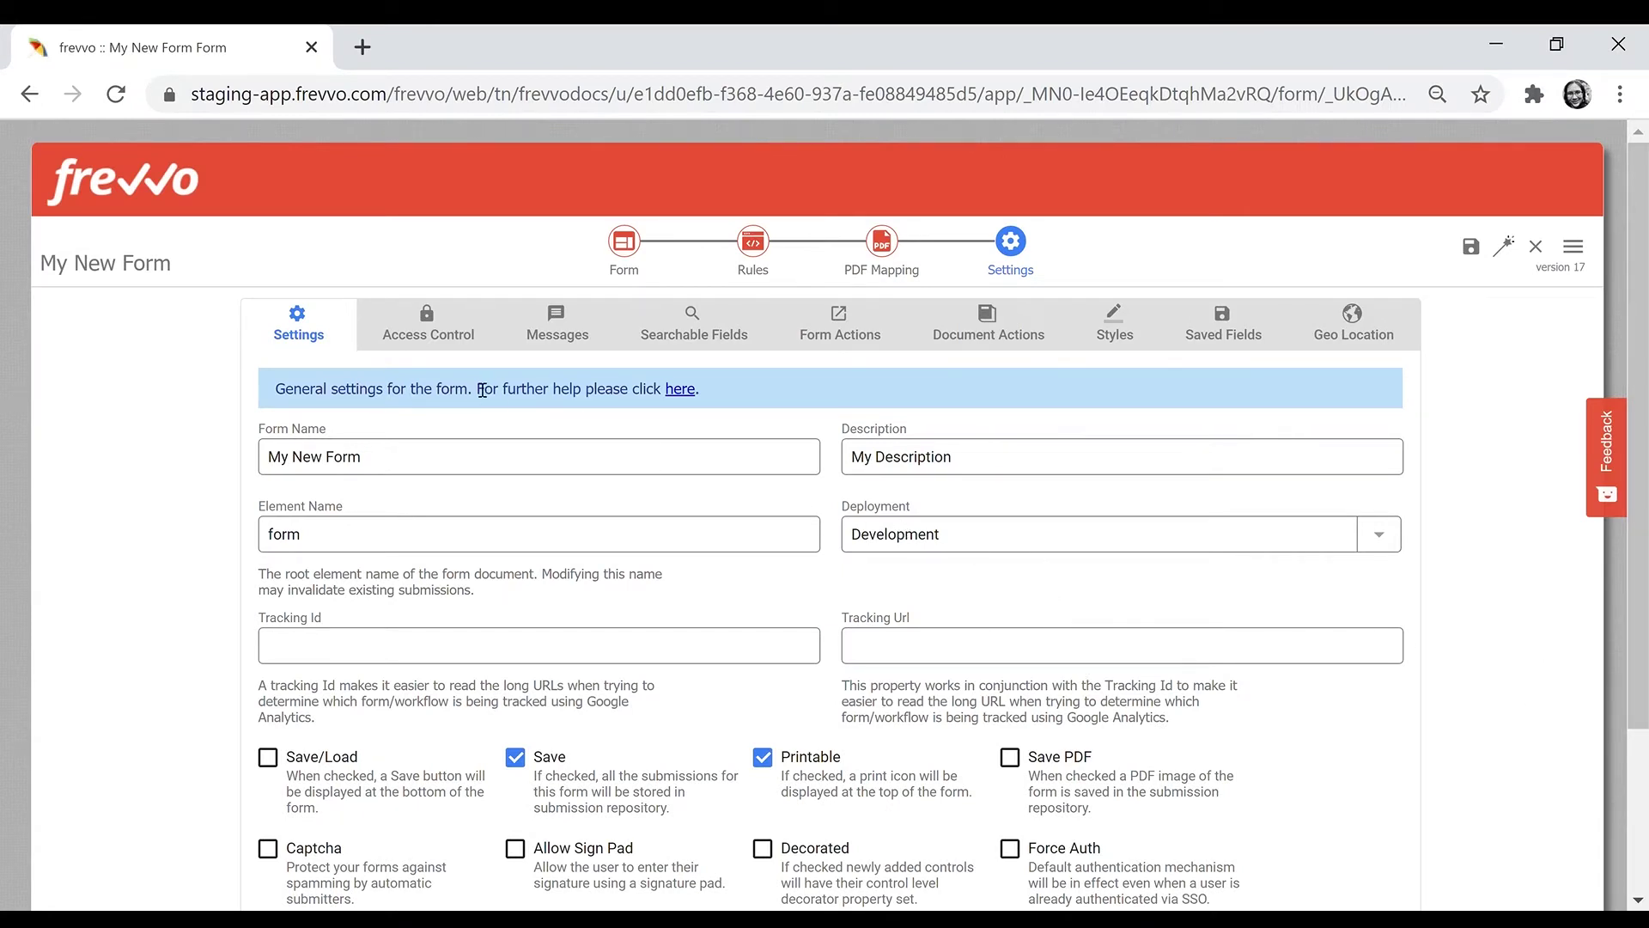
# - In Access Control, restrict who can start the form to the custom role HR
pyautogui.click(439, 337)
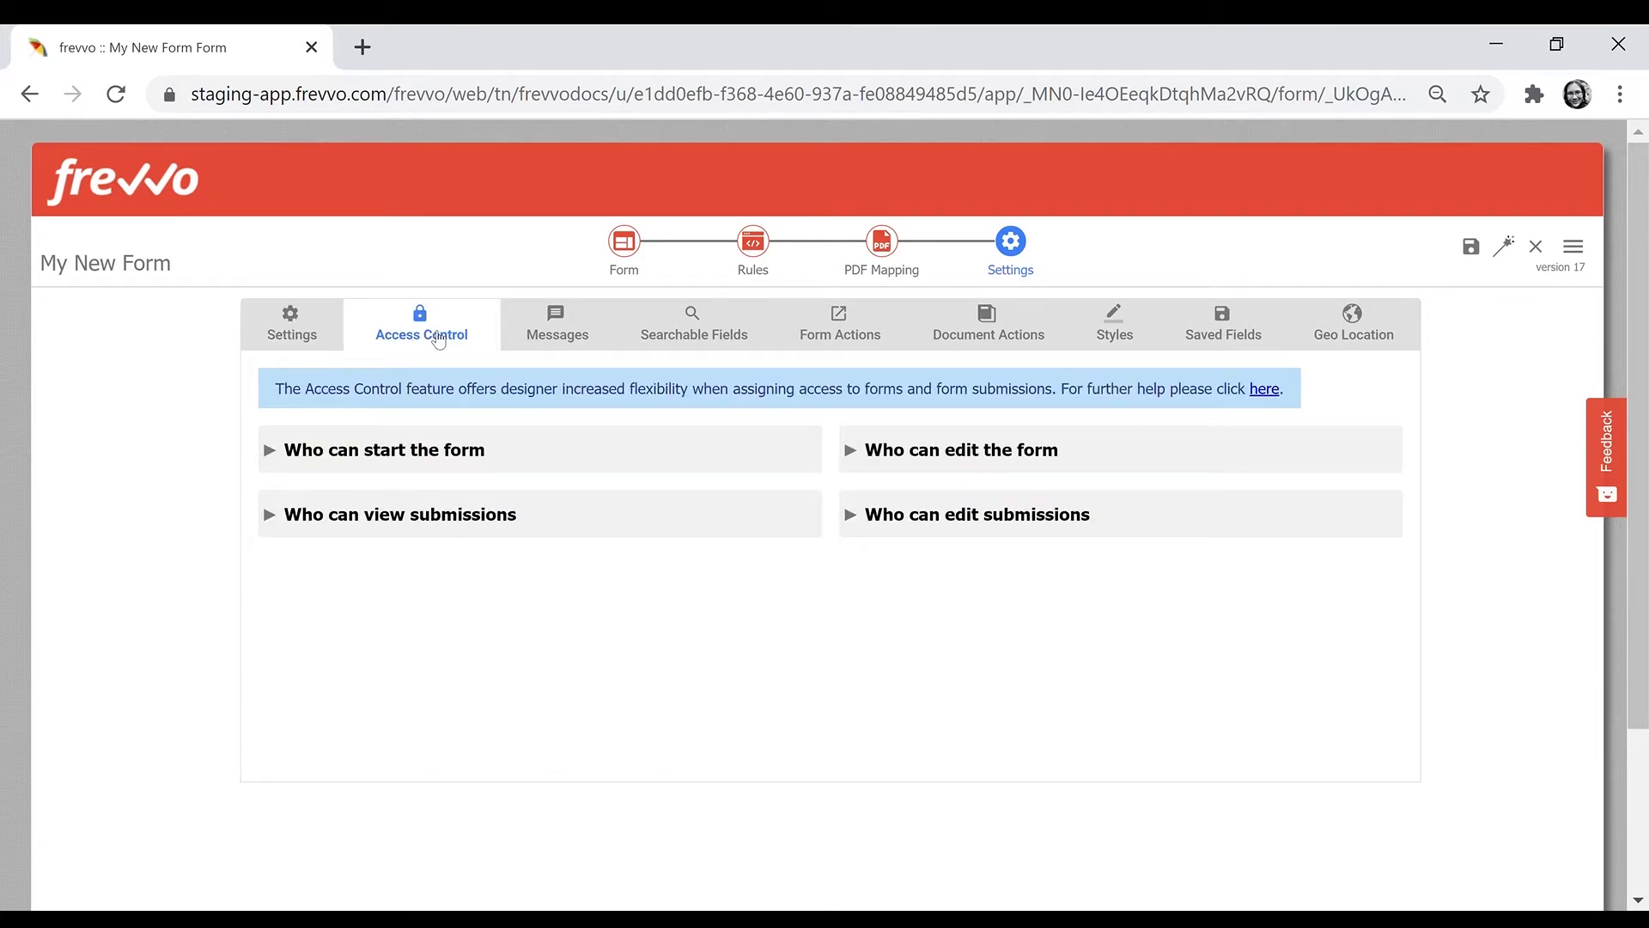
pyautogui.click(459, 460)
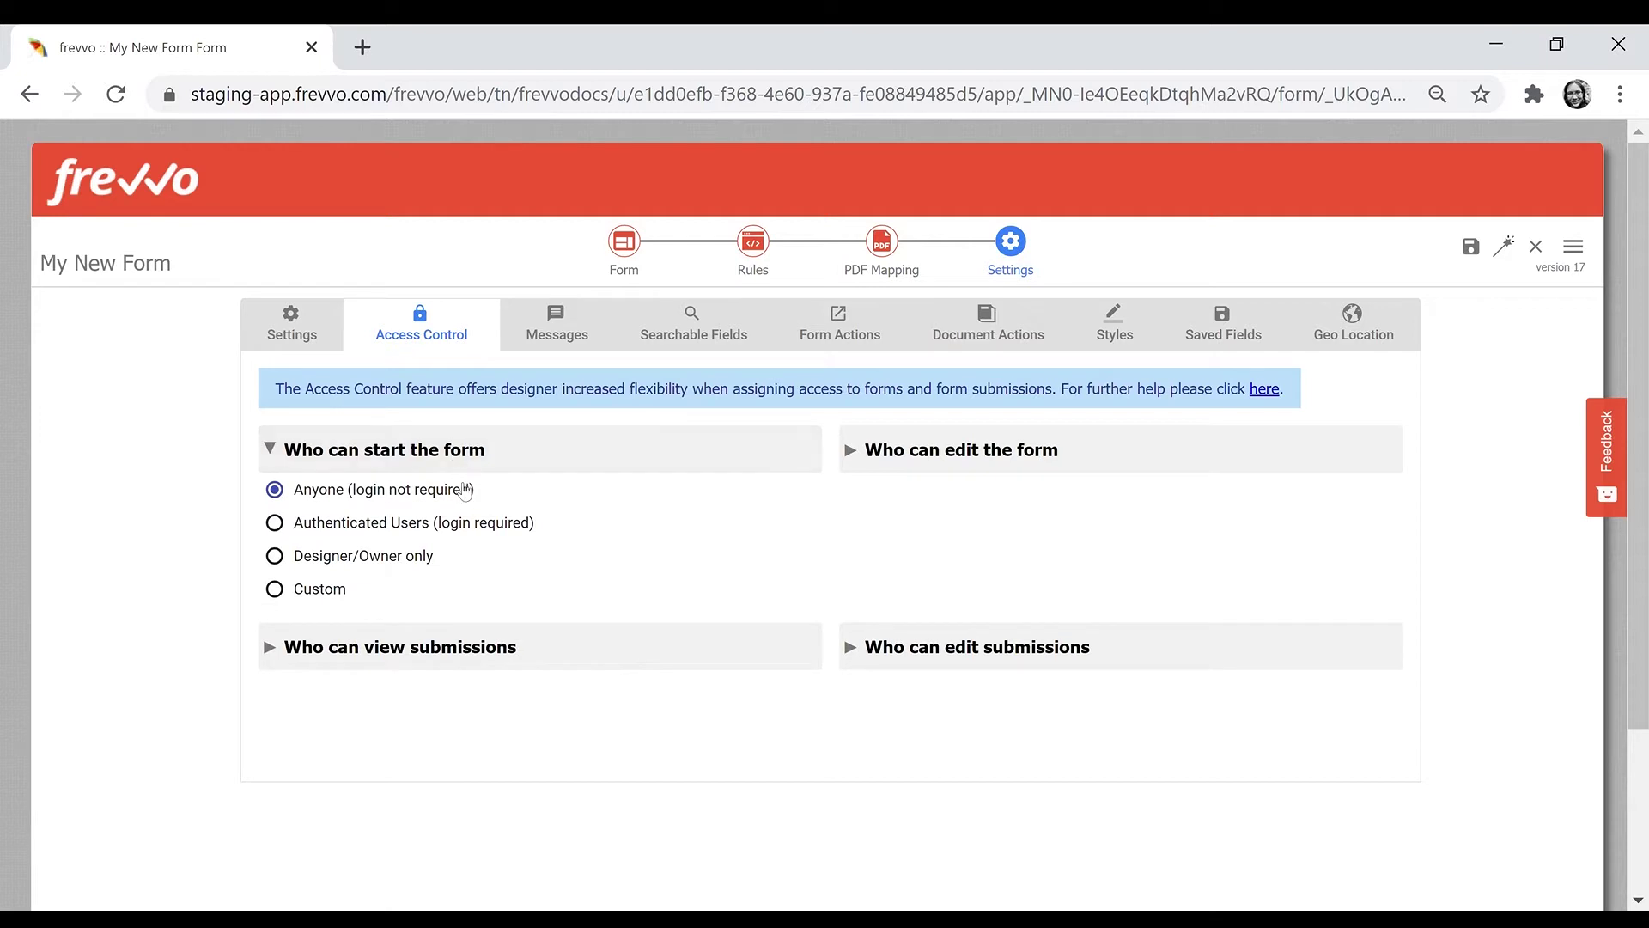
pyautogui.click(427, 528)
pyautogui.click(430, 558)
pyautogui.scroll(-2, 427, 570)
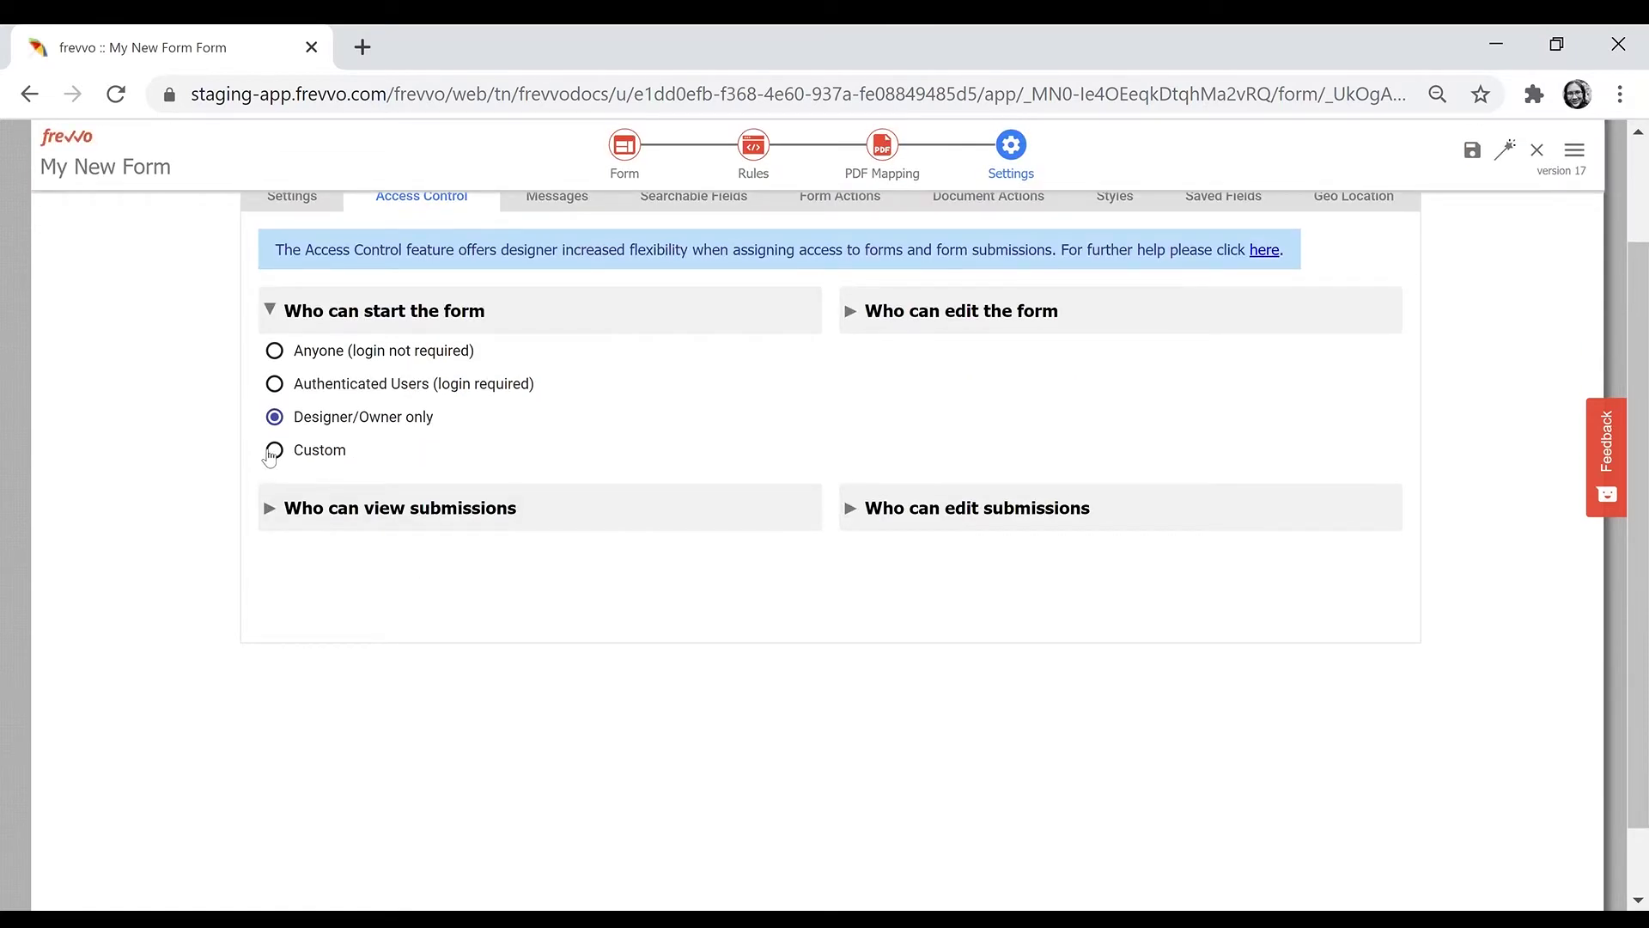
pyautogui.click(302, 454)
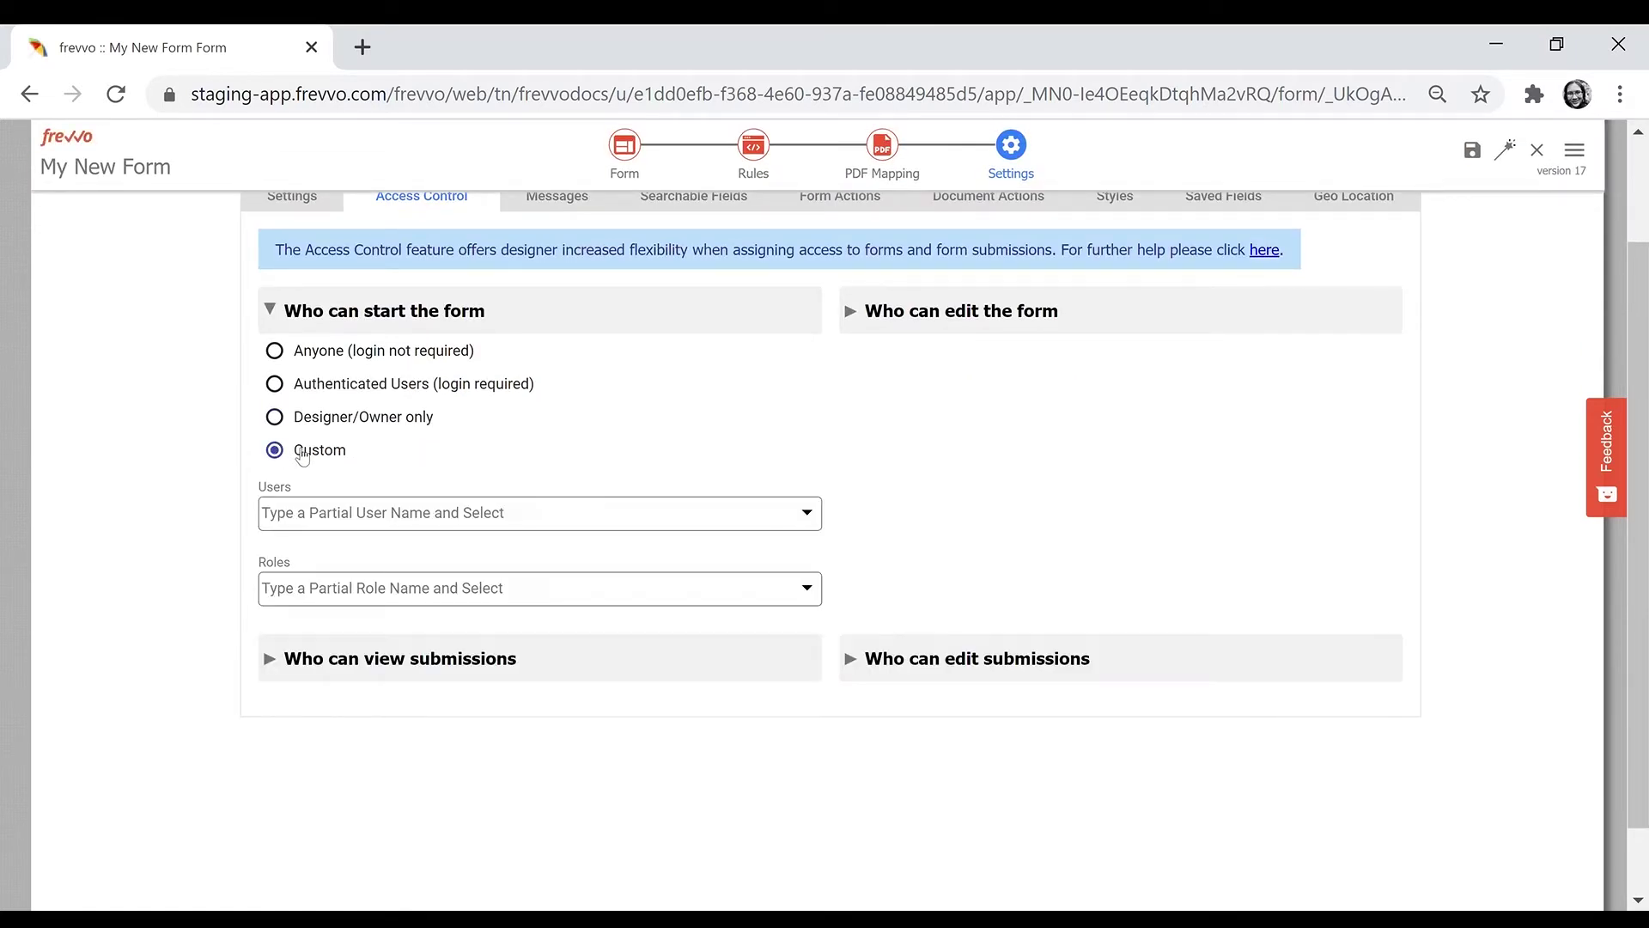
pyautogui.moveTo(1639, 623); pyautogui.dragTo(1639, 565)
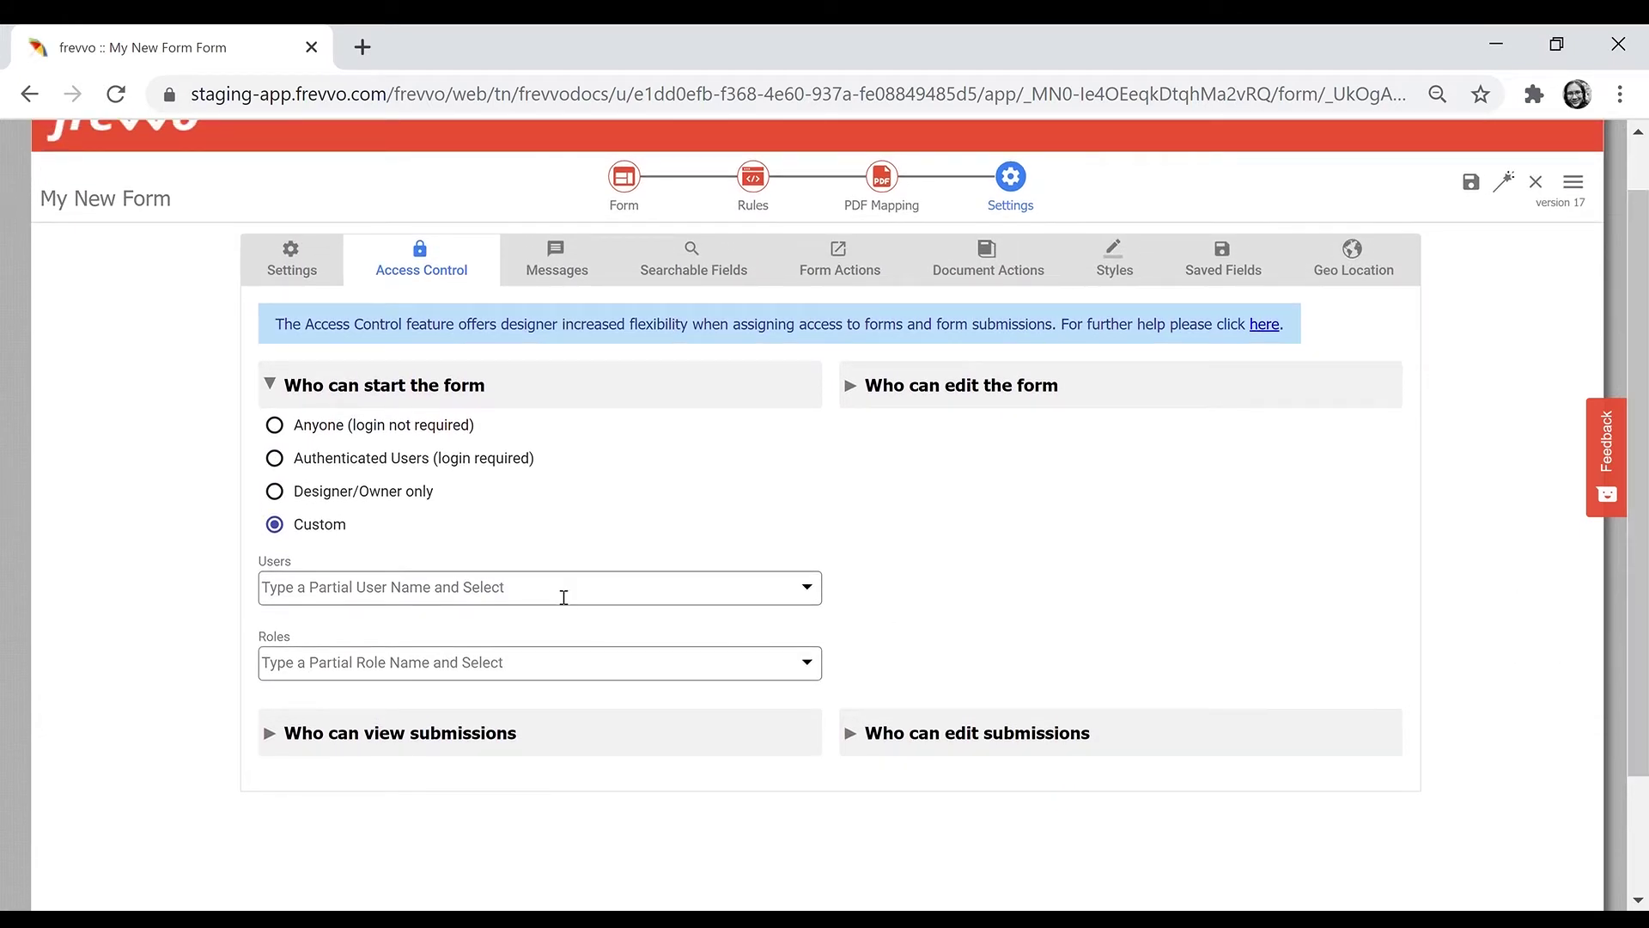
pyautogui.click(536, 671)
pyautogui.write('hr')
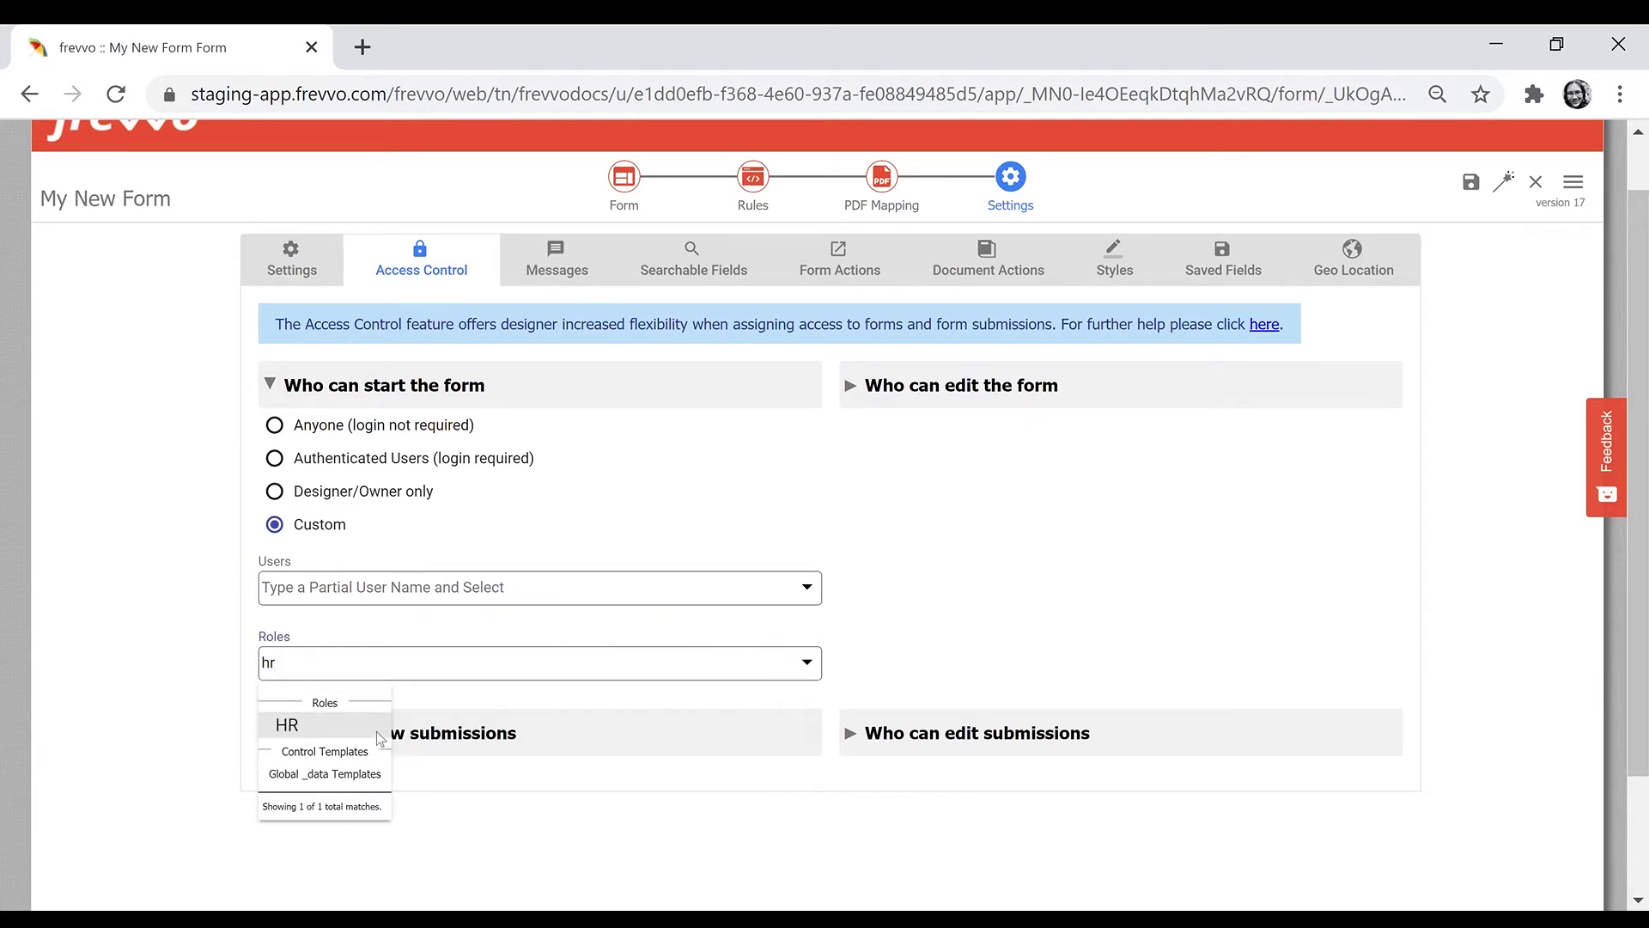
pyautogui.click(382, 728)
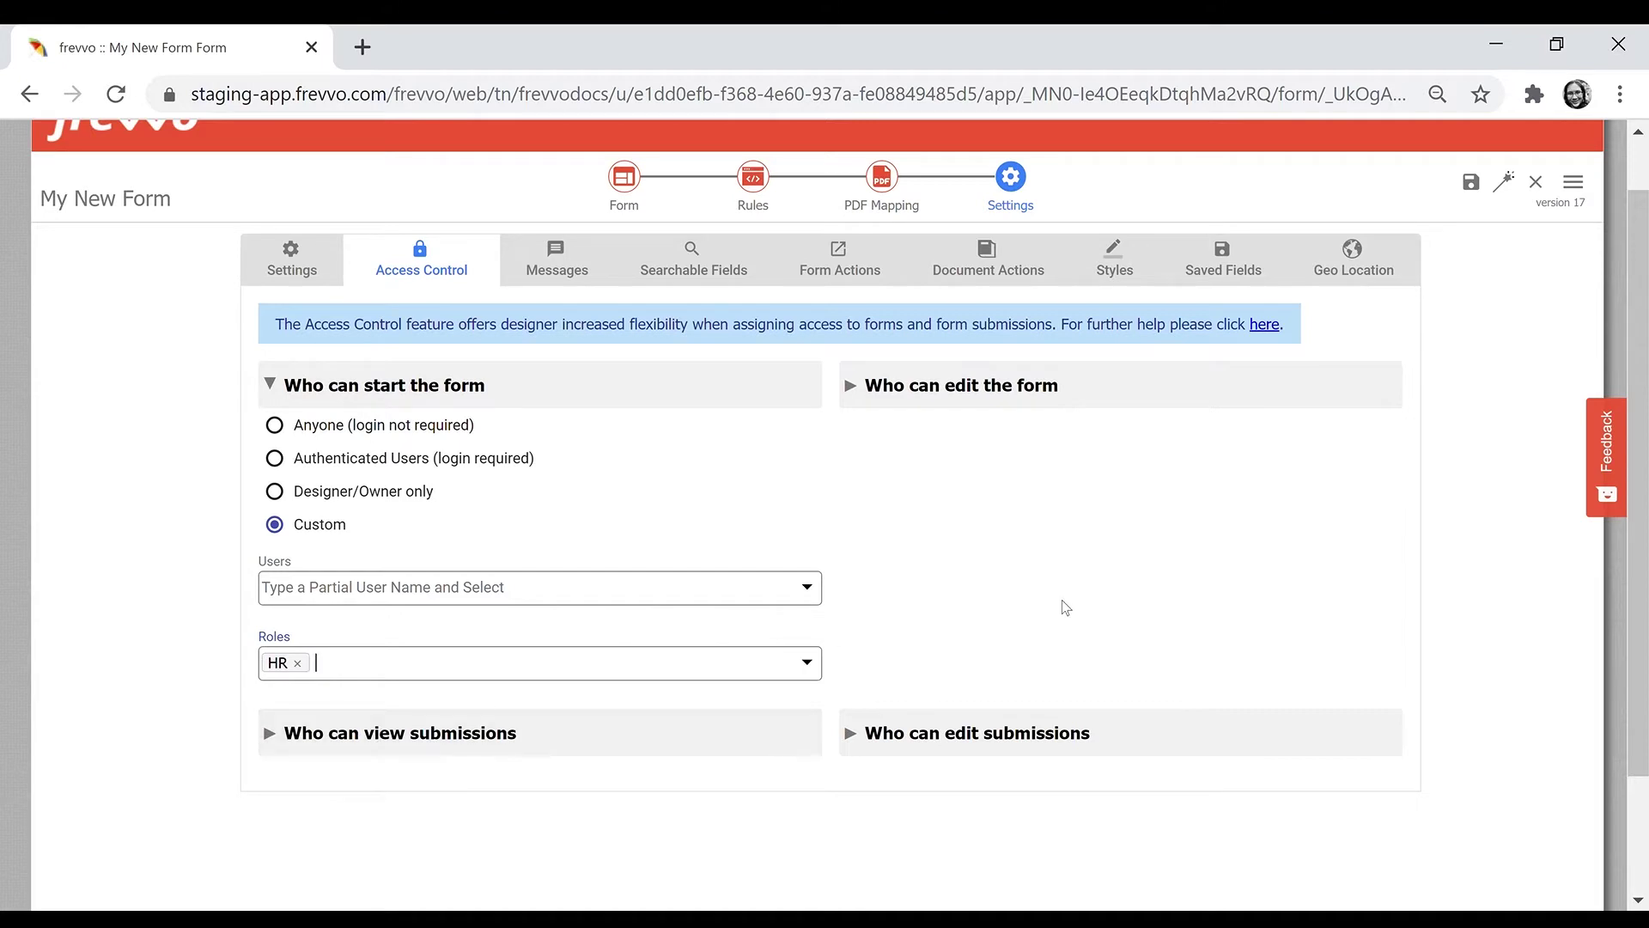
# - Allow {f_UserManager} to view submissions of the form
pyautogui.click(967, 403)
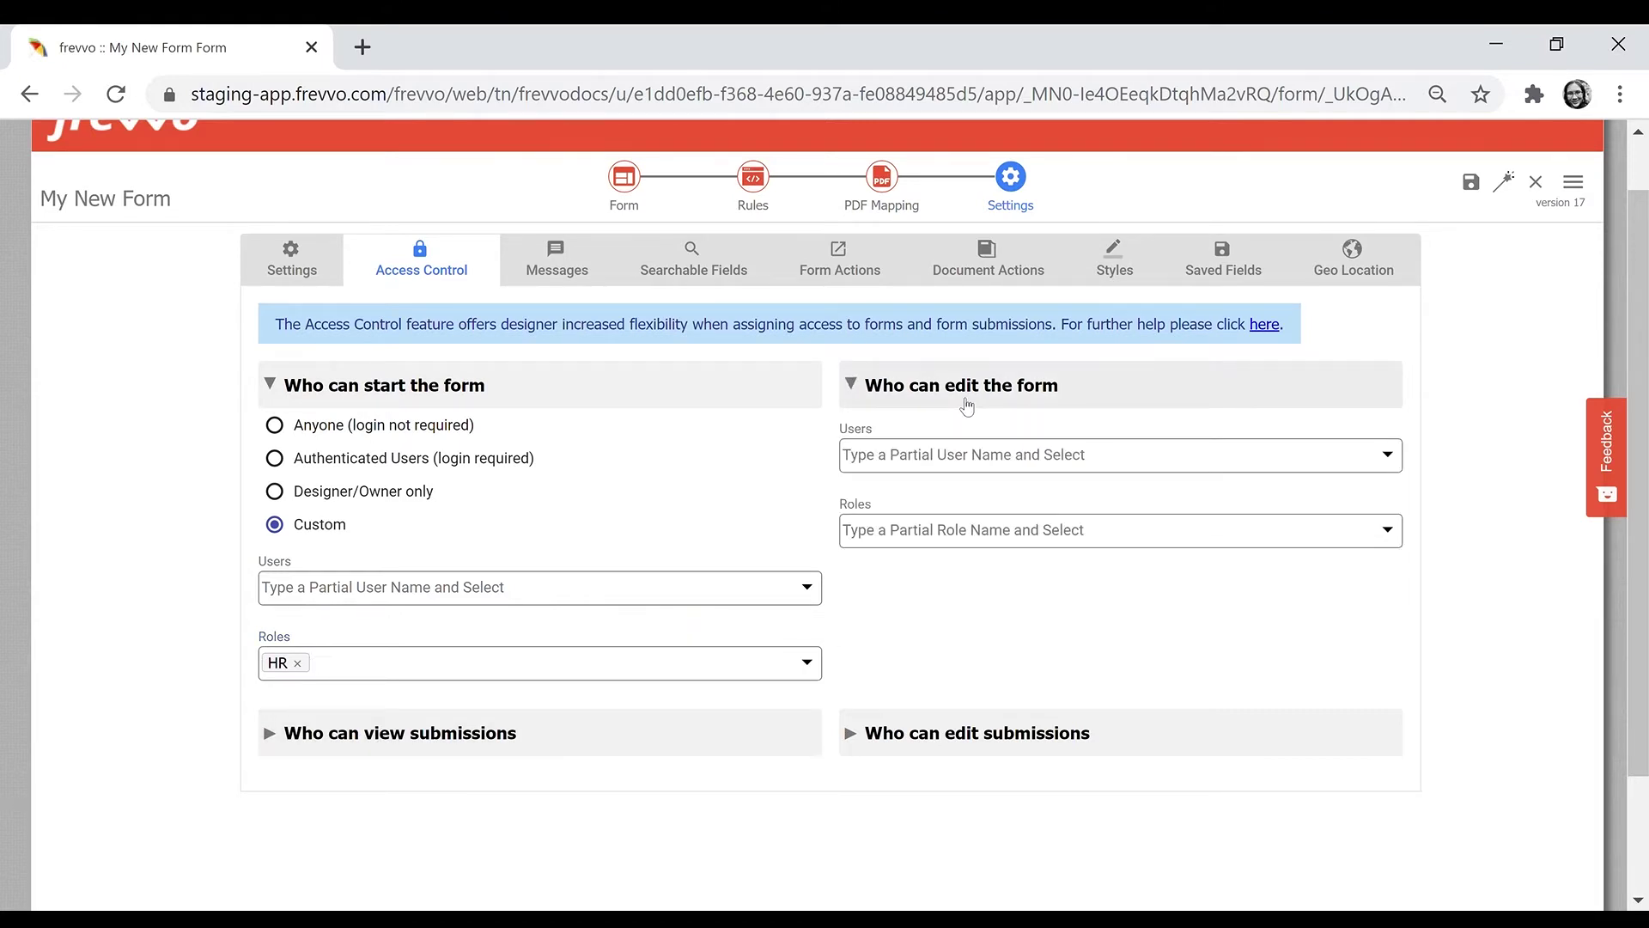
pyautogui.click(646, 739)
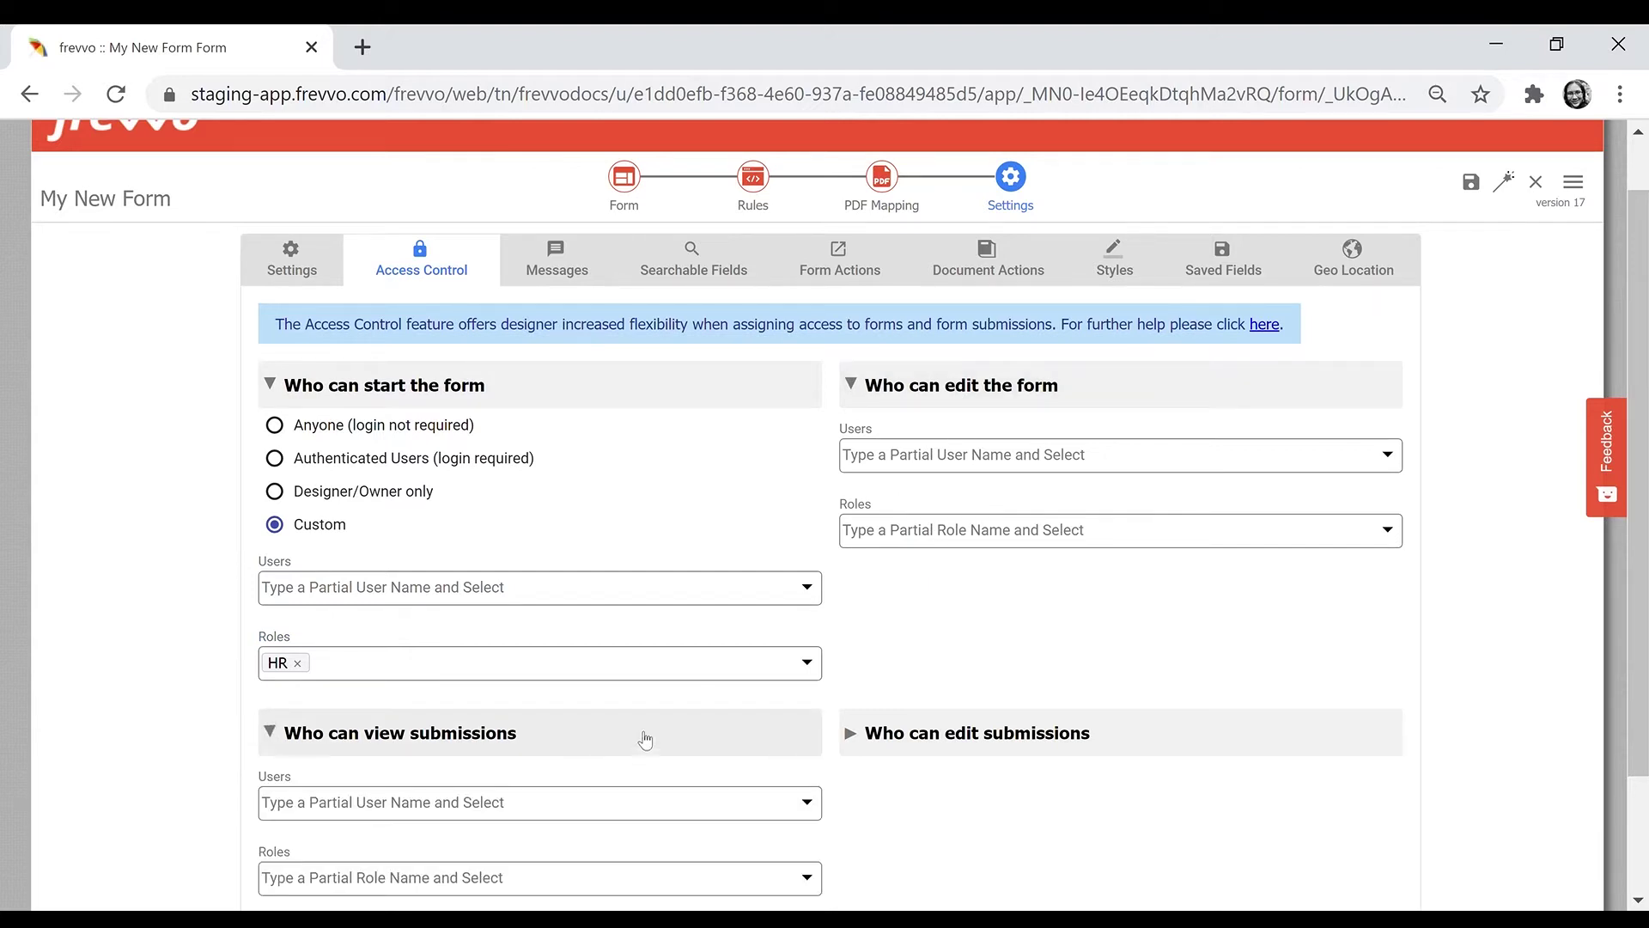
pyautogui.scroll(-2, 865, 663)
pyautogui.click(956, 611)
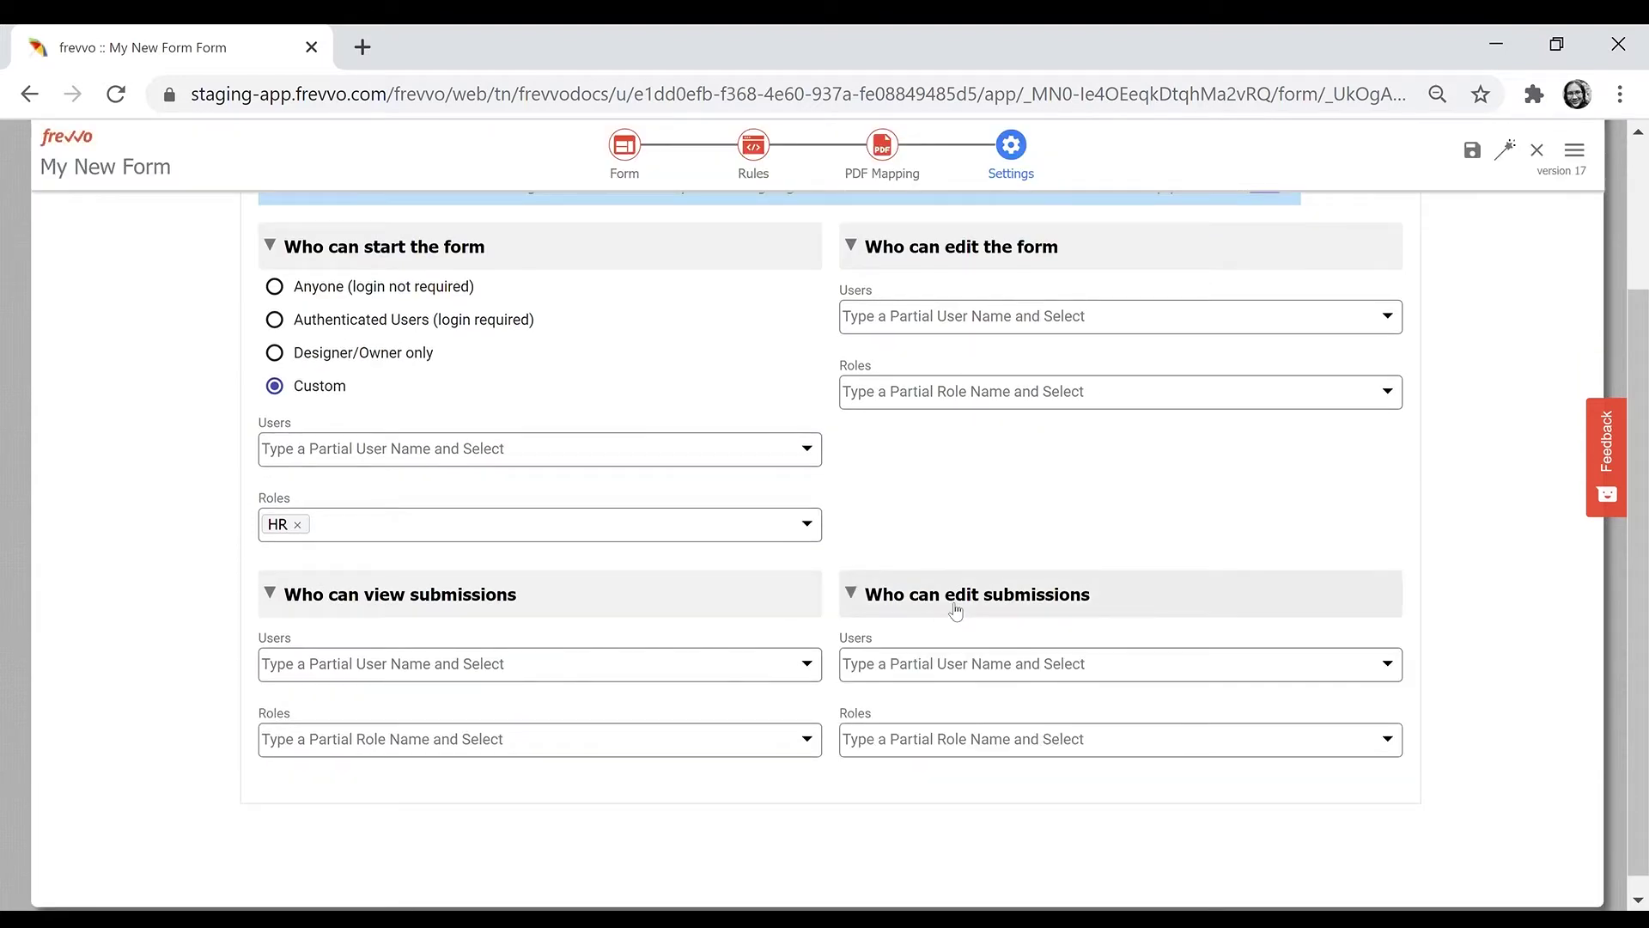
pyautogui.click(510, 669)
pyautogui.write('{man')
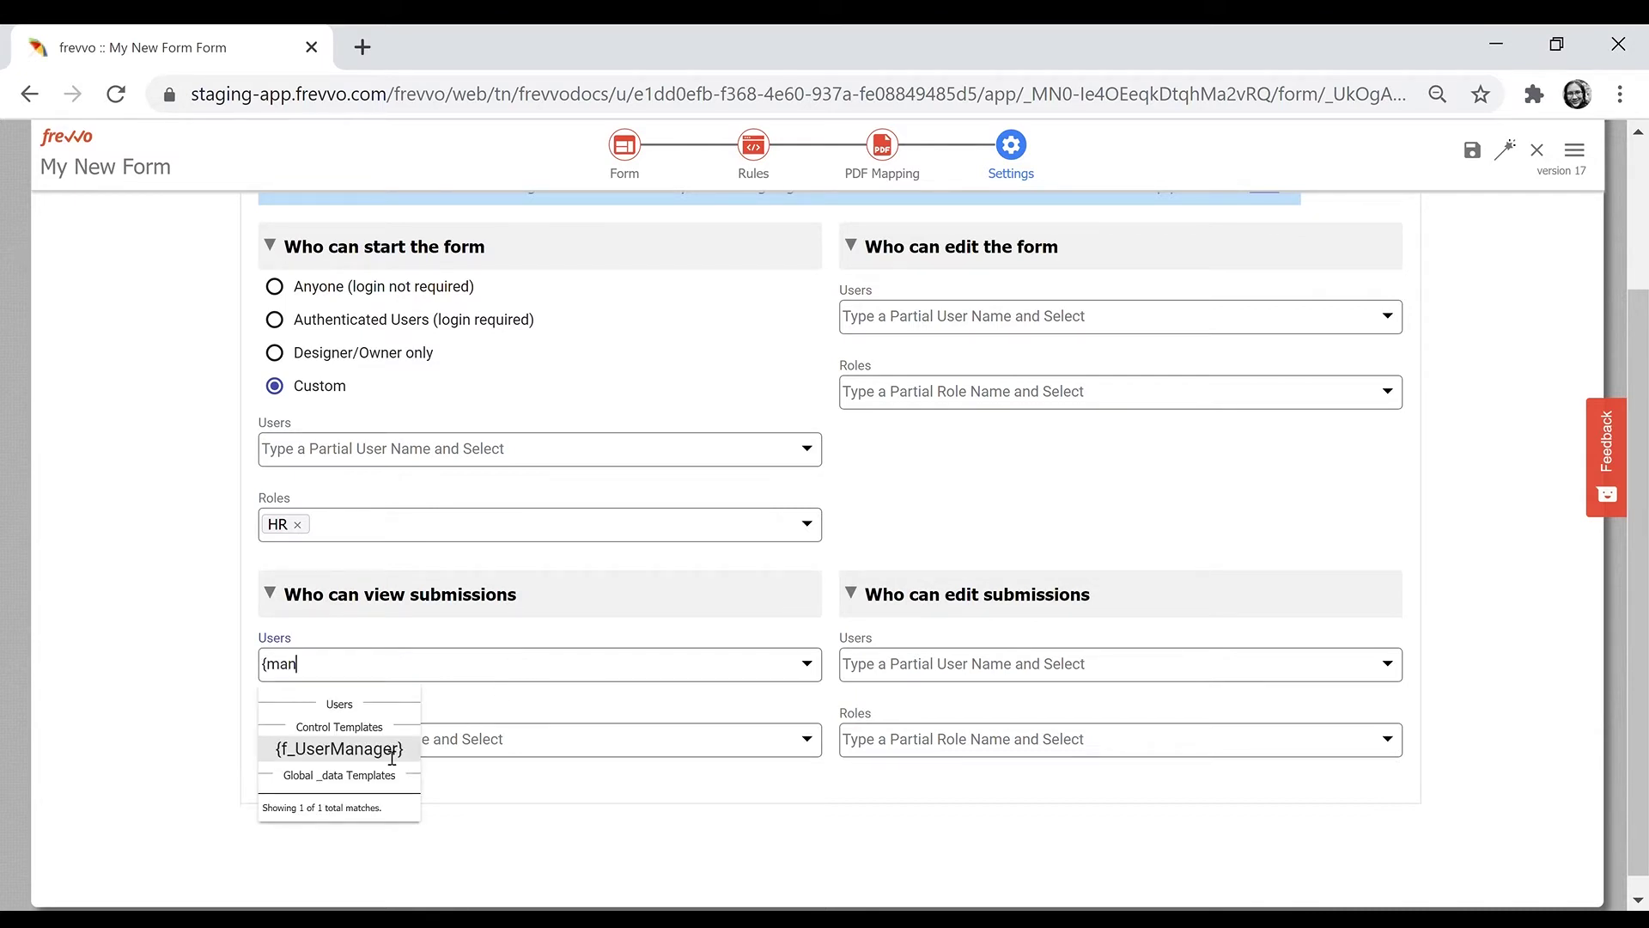
pyautogui.click(392, 756)
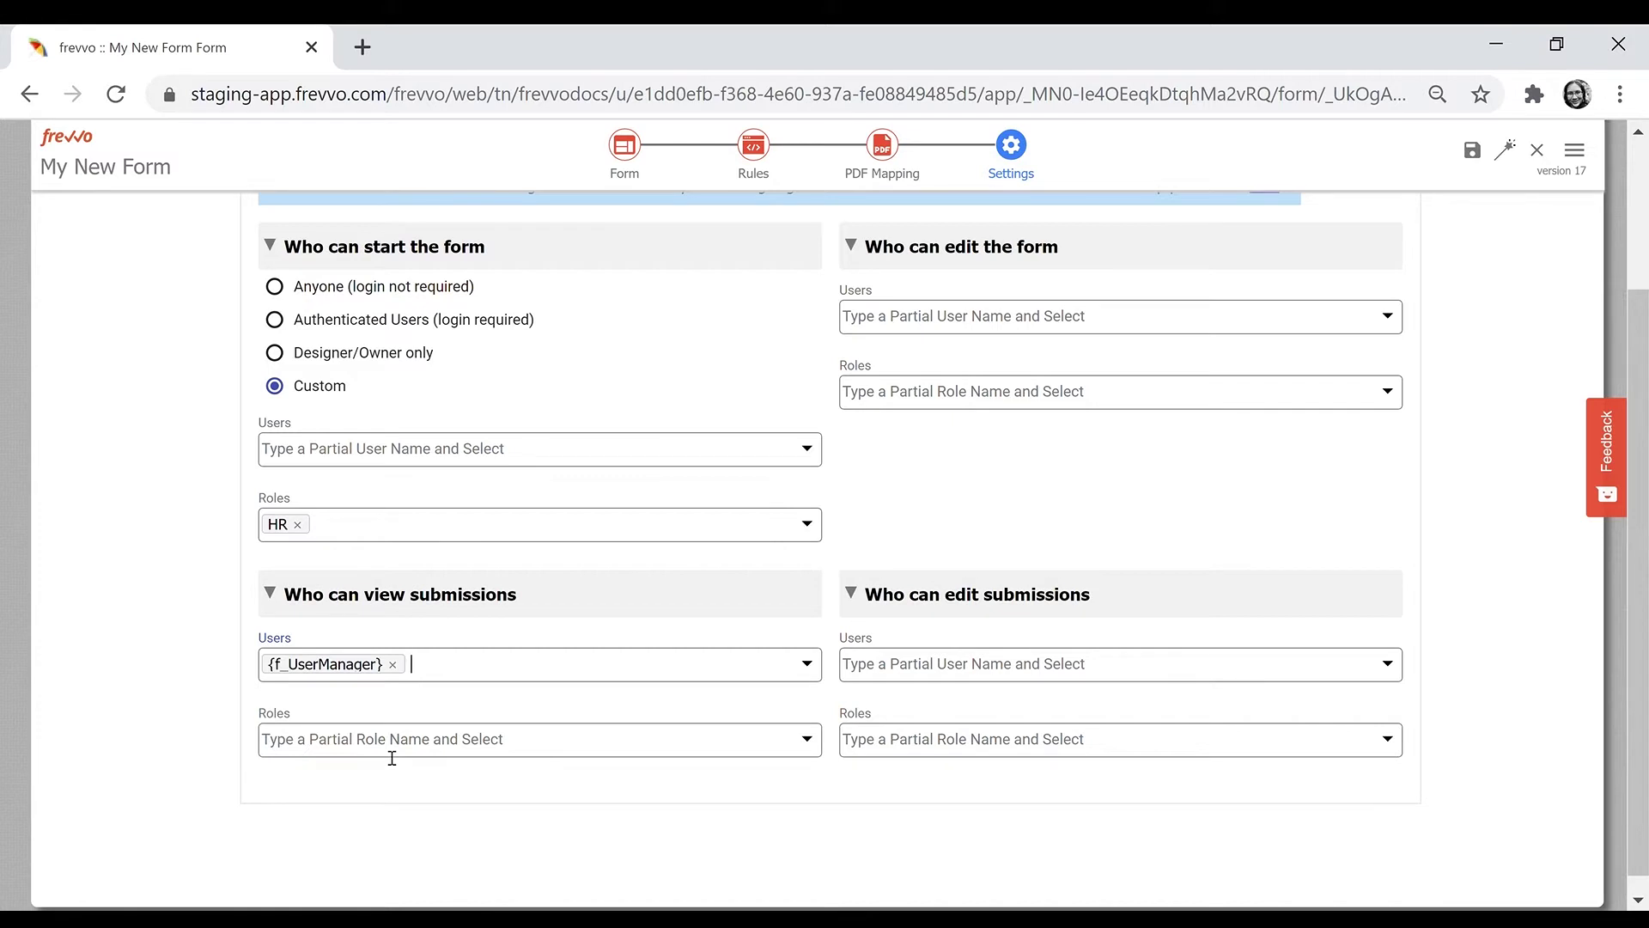
pyautogui.moveTo(1640, 589); pyautogui.dragTo(1644, 487)
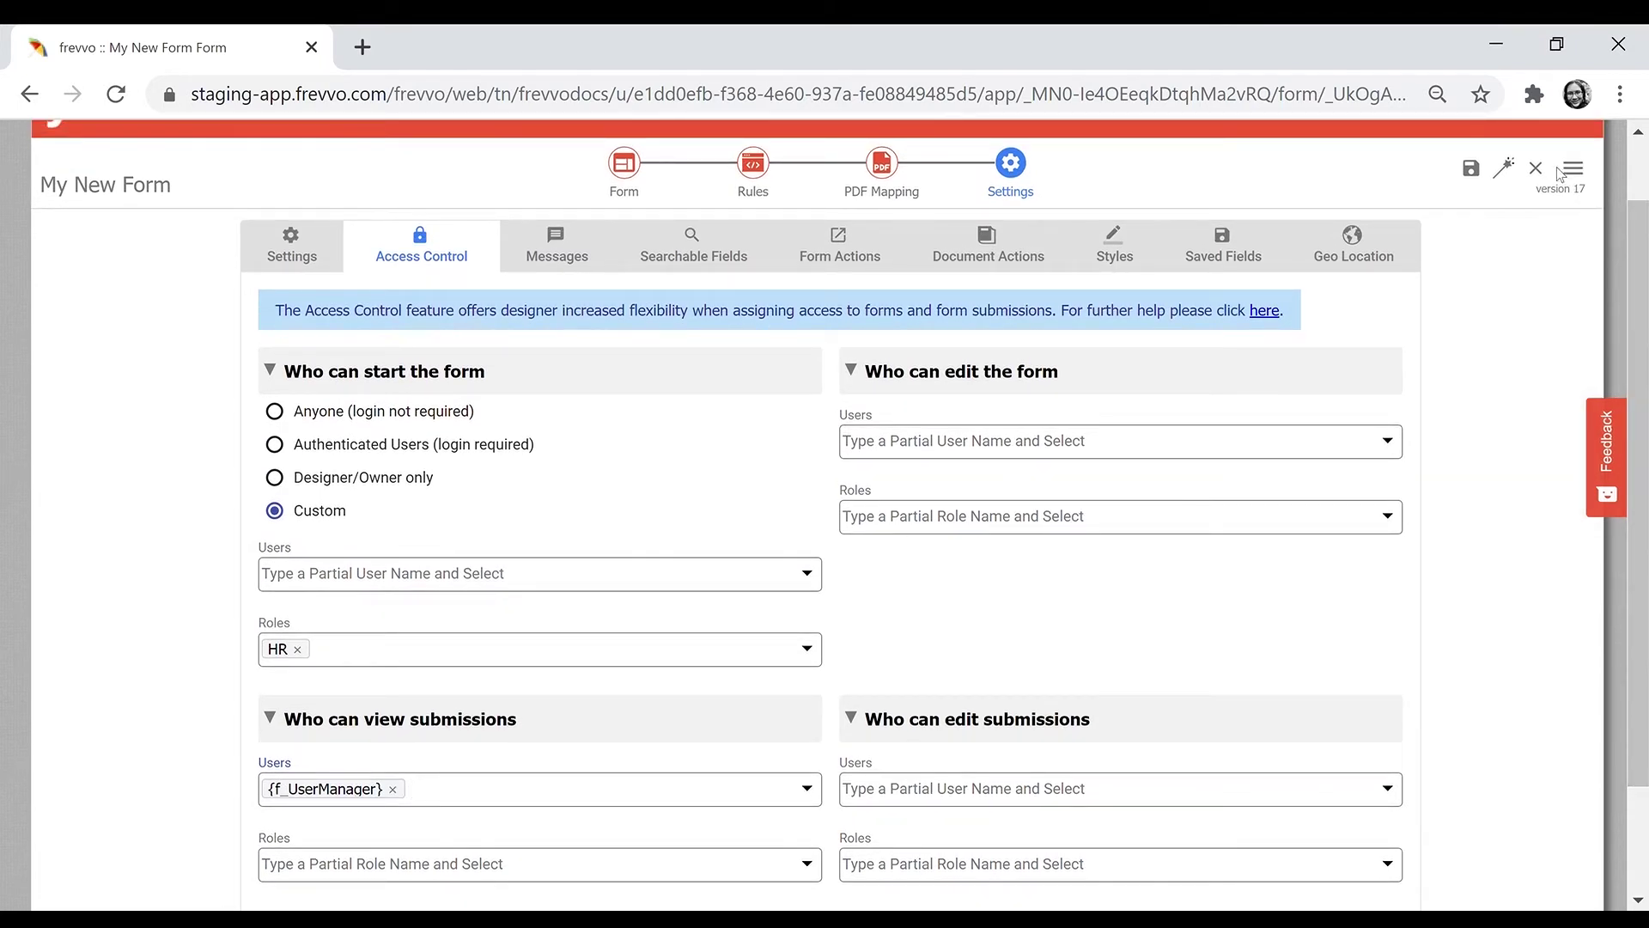
# - Set the Messages tab's Task Information to 'My Form {TodaySDate}'
pyautogui.click(566, 249)
pyautogui.click(562, 385)
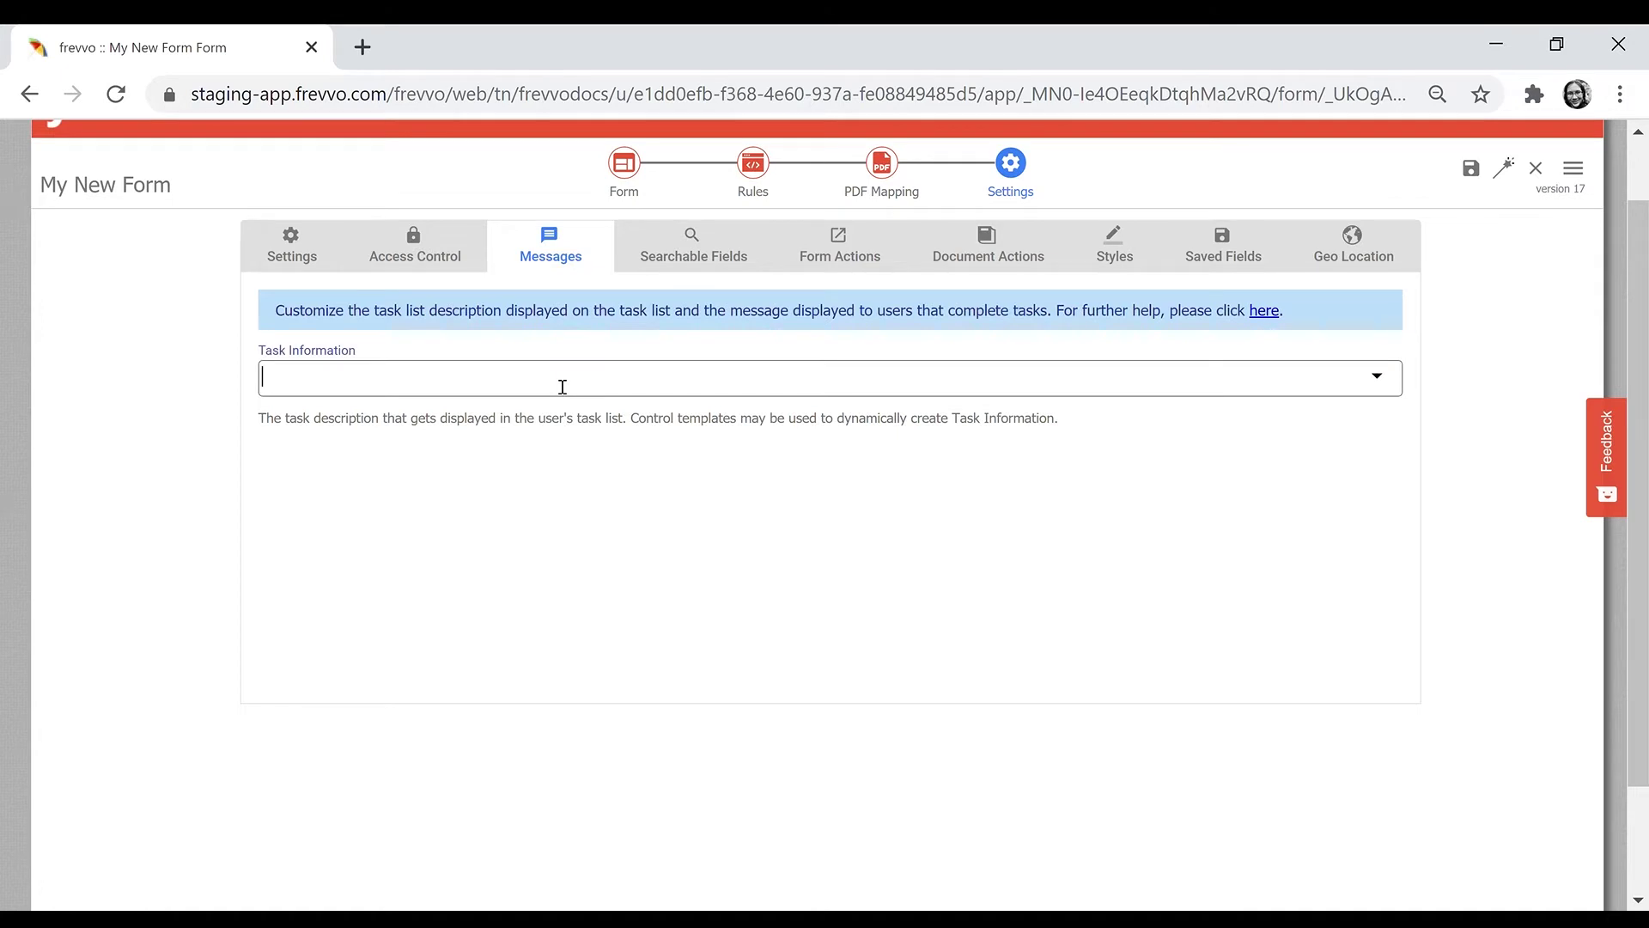
pyautogui.write('My Form {TodayS')
pyautogui.click(347, 430)
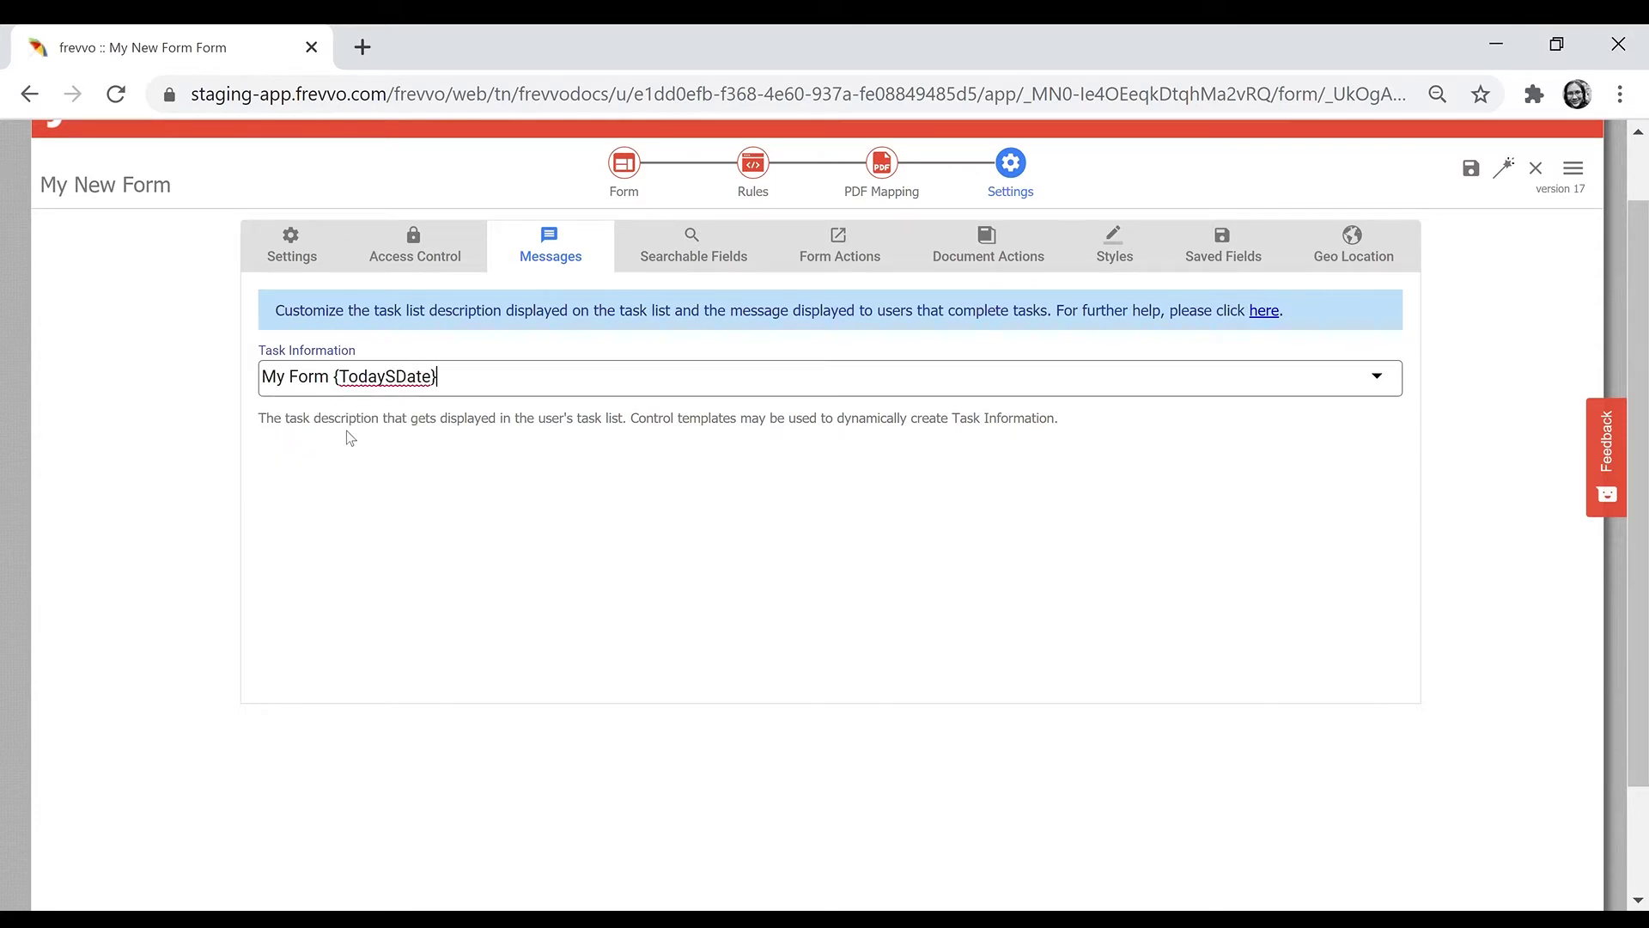
pyautogui.click(672, 266)
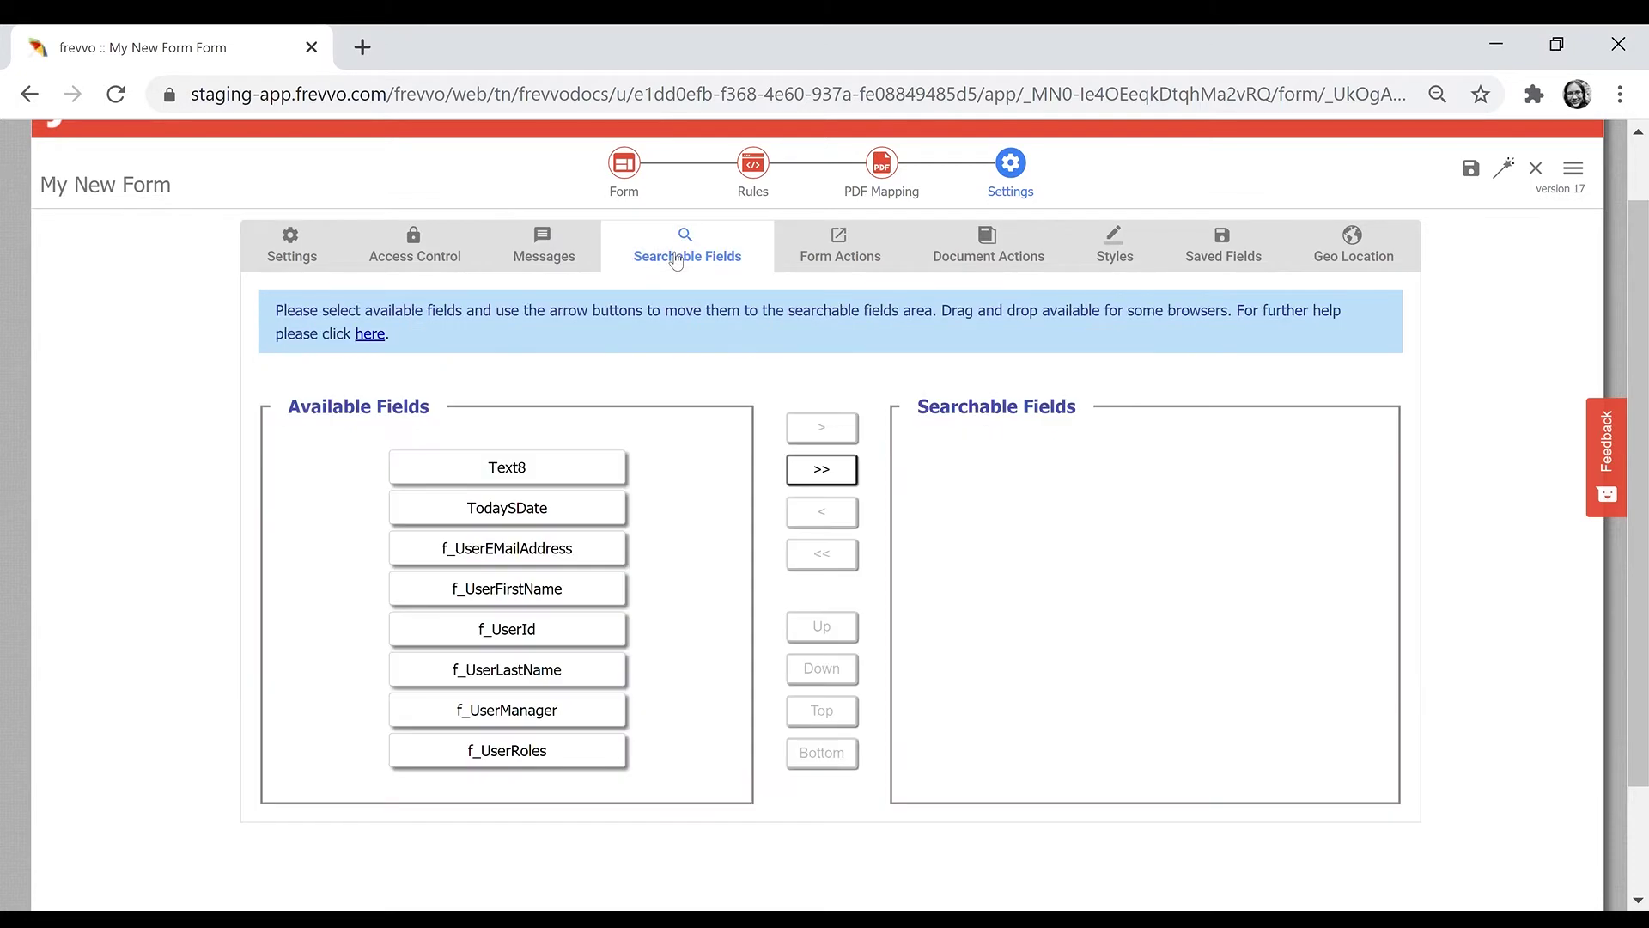
# - Add TodaySDate, f_UserFirstName and f_UserLastName to the searchable fields
pyautogui.click(607, 518)
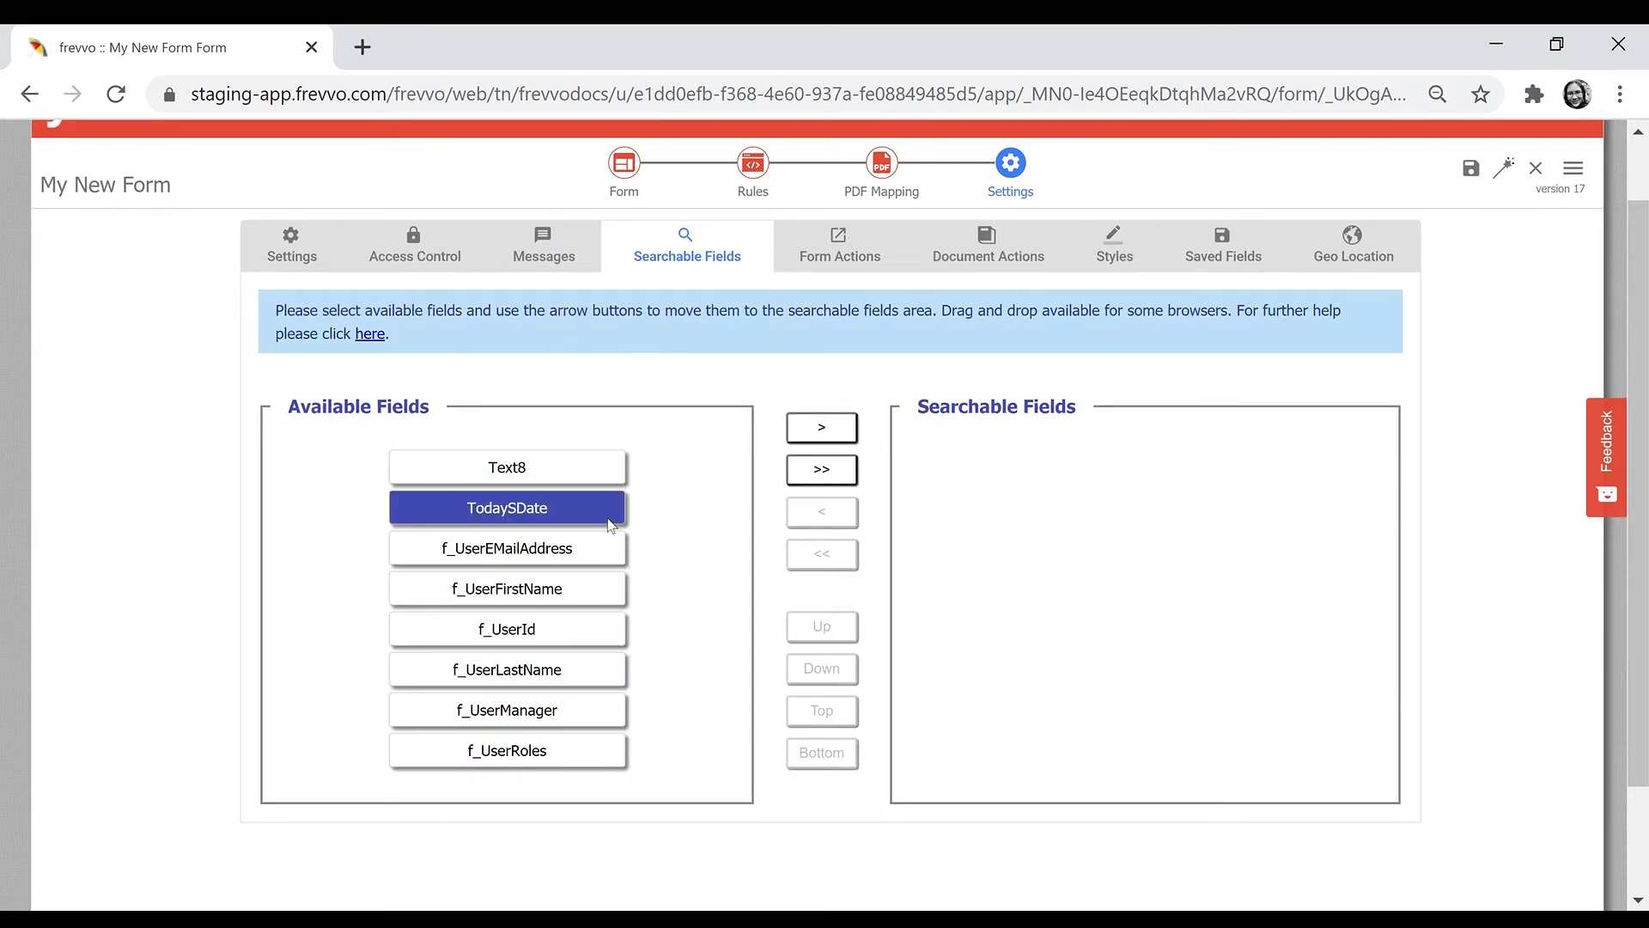
pyautogui.keyDown('ctrl'); pyautogui.click(586, 592); pyautogui.keyUp('ctrl')
pyautogui.keyDown('ctrl'); pyautogui.click(570, 673); pyautogui.keyUp('ctrl')
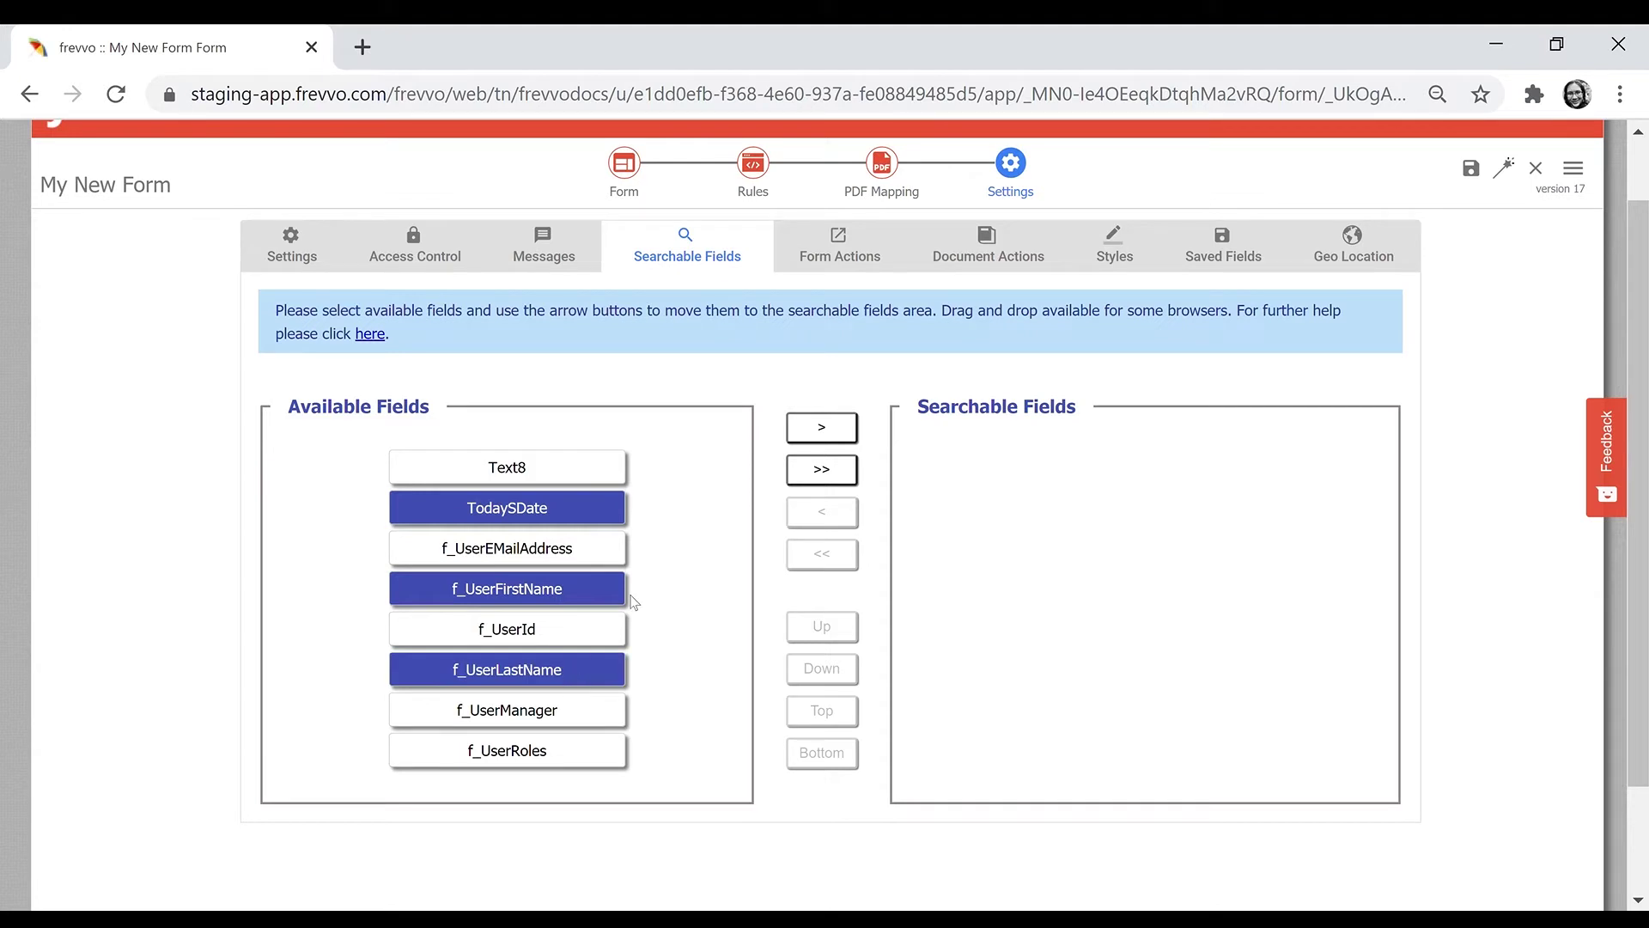
pyautogui.click(822, 428)
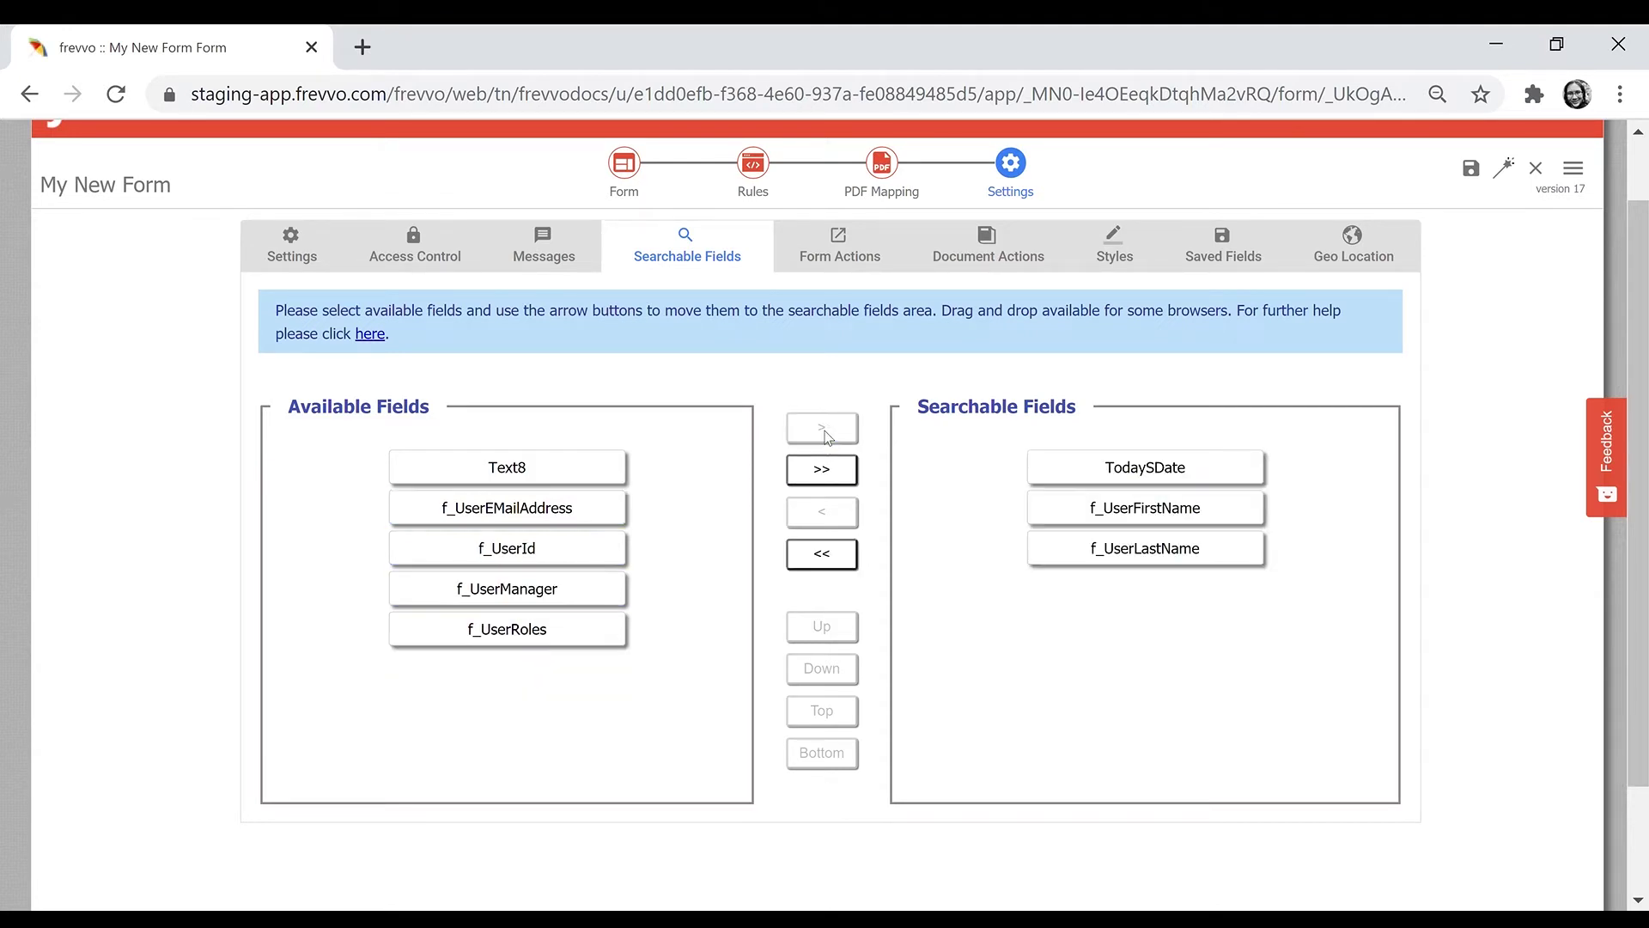
# - Reorder the searchable fields to f_UserLastName, f_UserFirstName, TodaySDate
pyautogui.click(1211, 558)
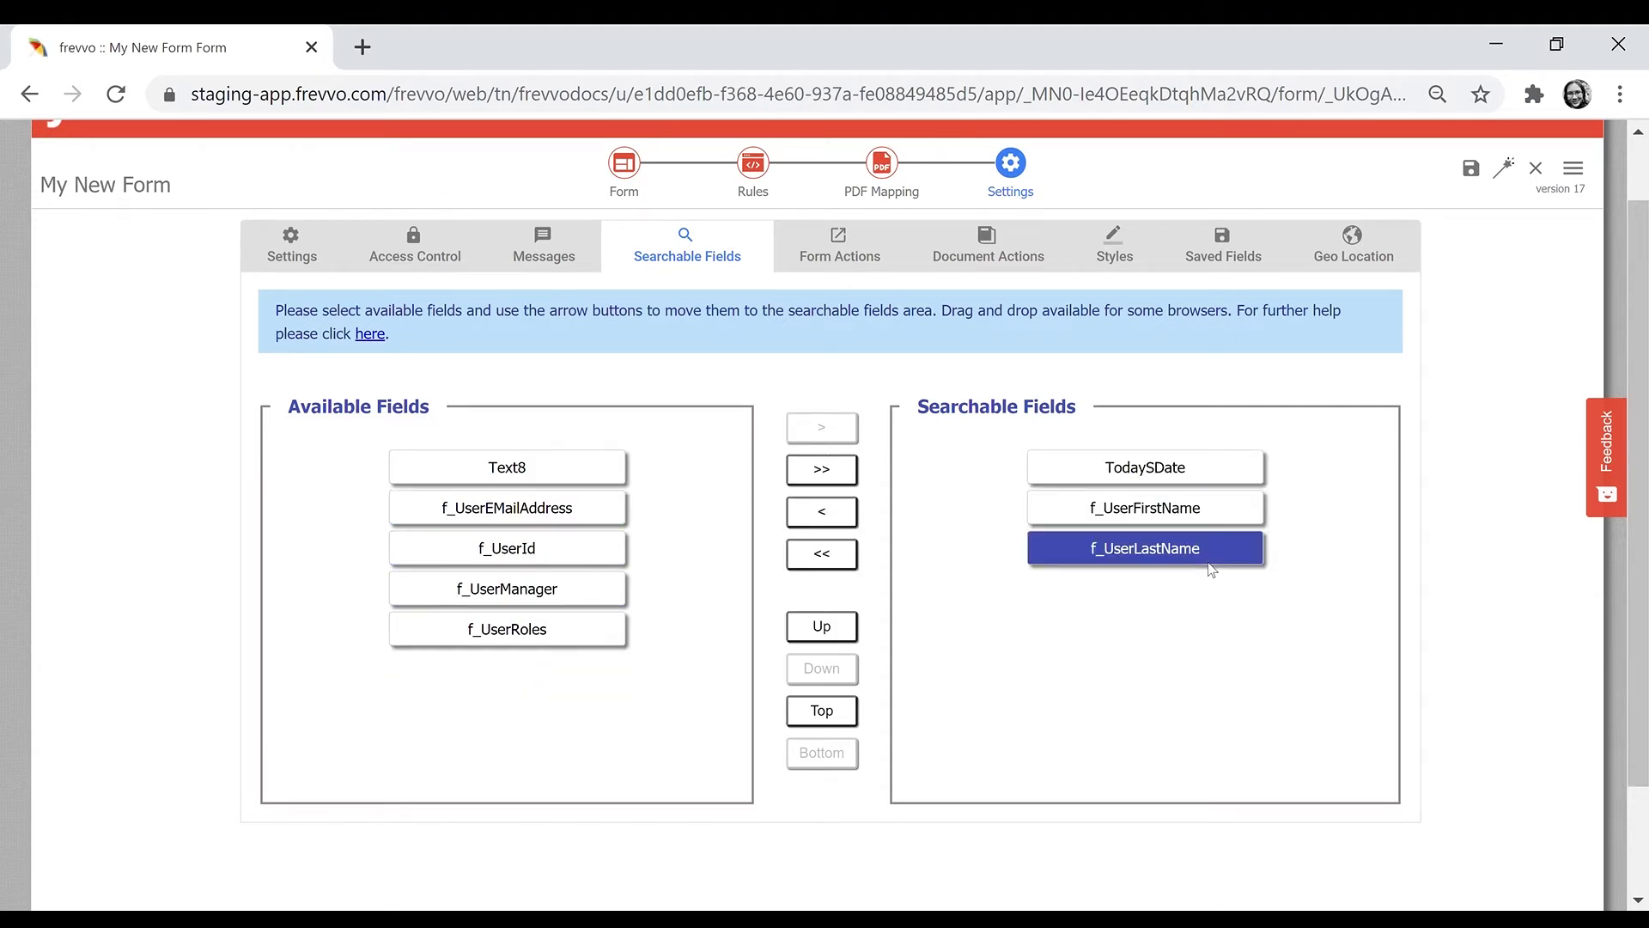
pyautogui.click(822, 630)
pyautogui.click(823, 629)
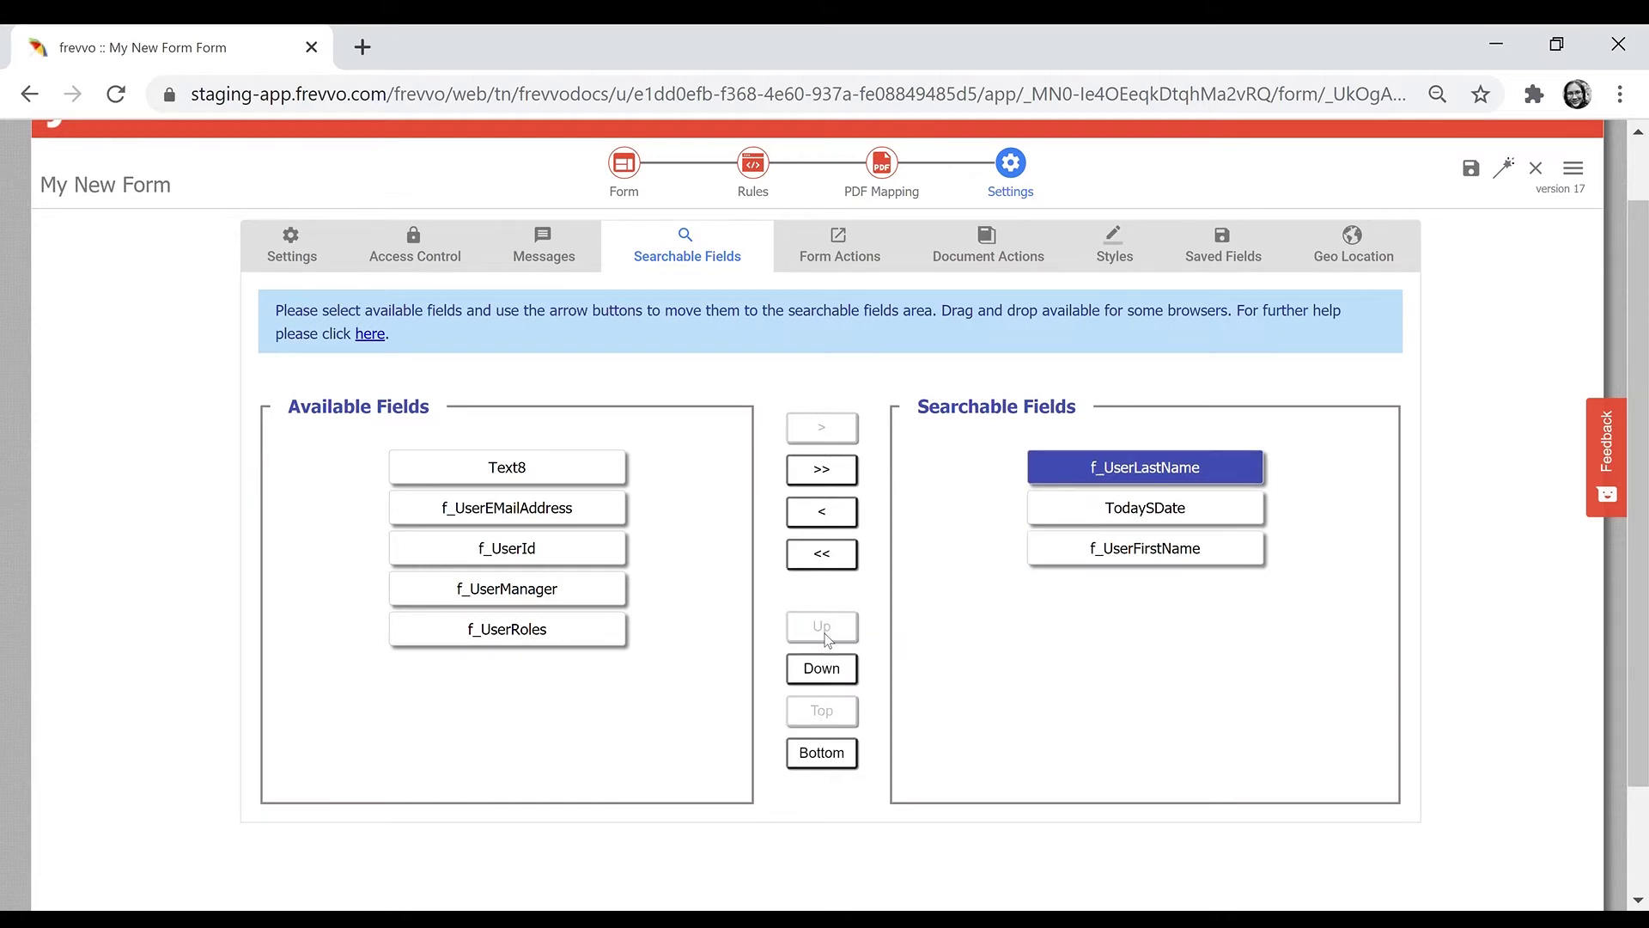
pyautogui.keyDown('ctrl'); pyautogui.click(1170, 514); pyautogui.keyUp('ctrl')
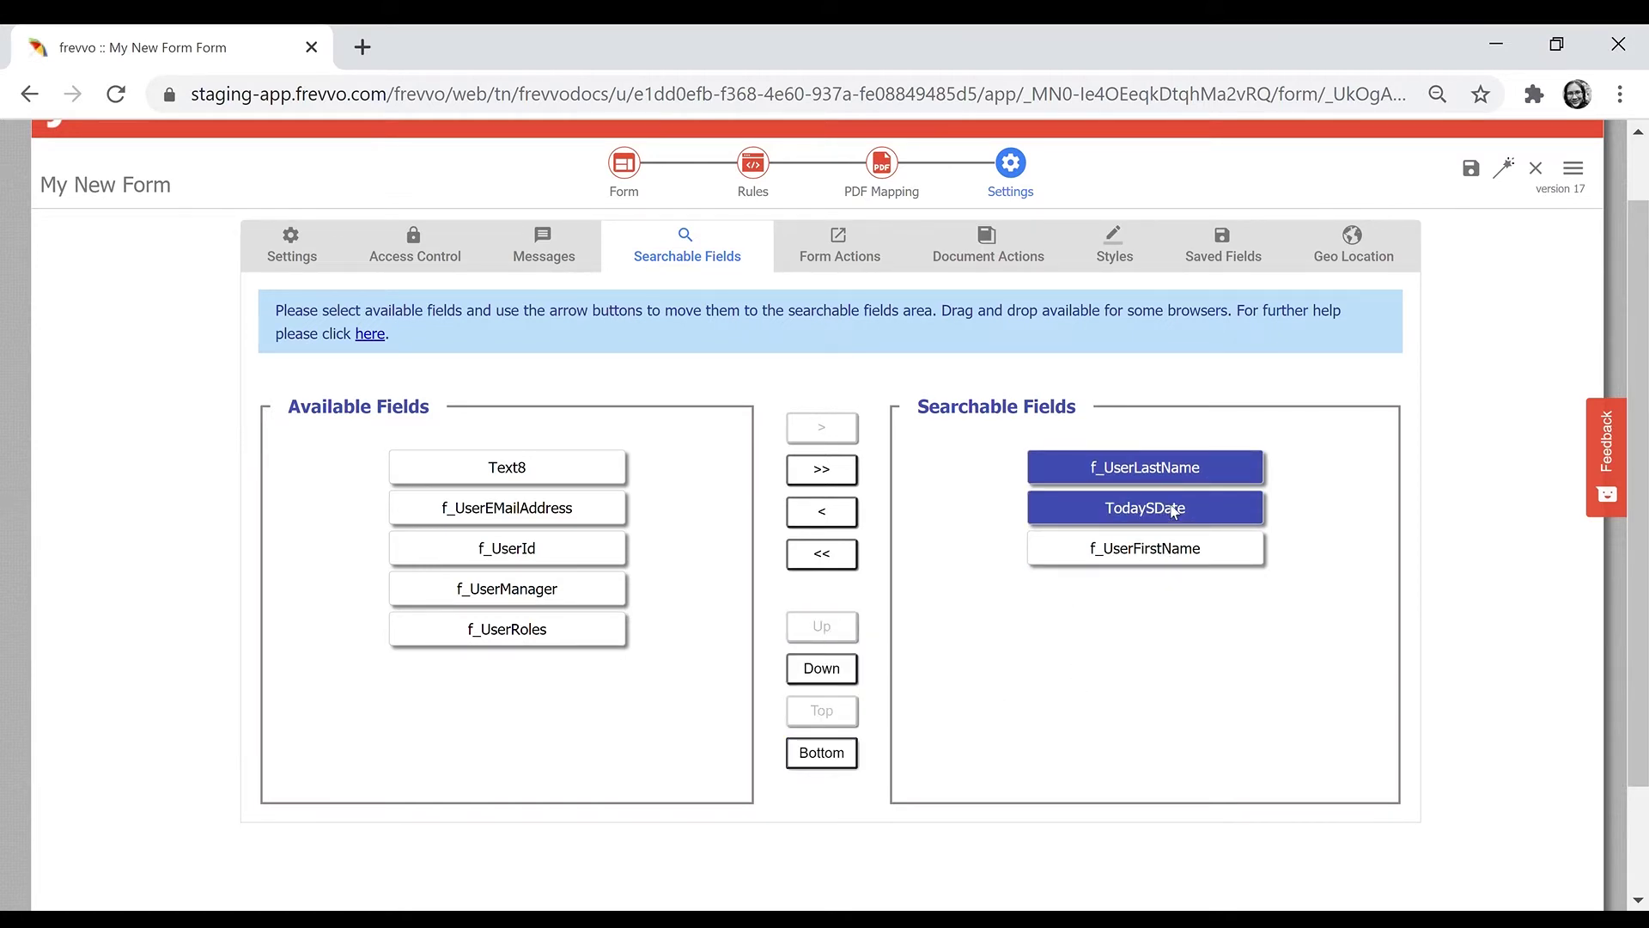
pyautogui.keyDown('ctrl'); pyautogui.click(1183, 477); pyautogui.keyUp('ctrl')
pyautogui.click(820, 755)
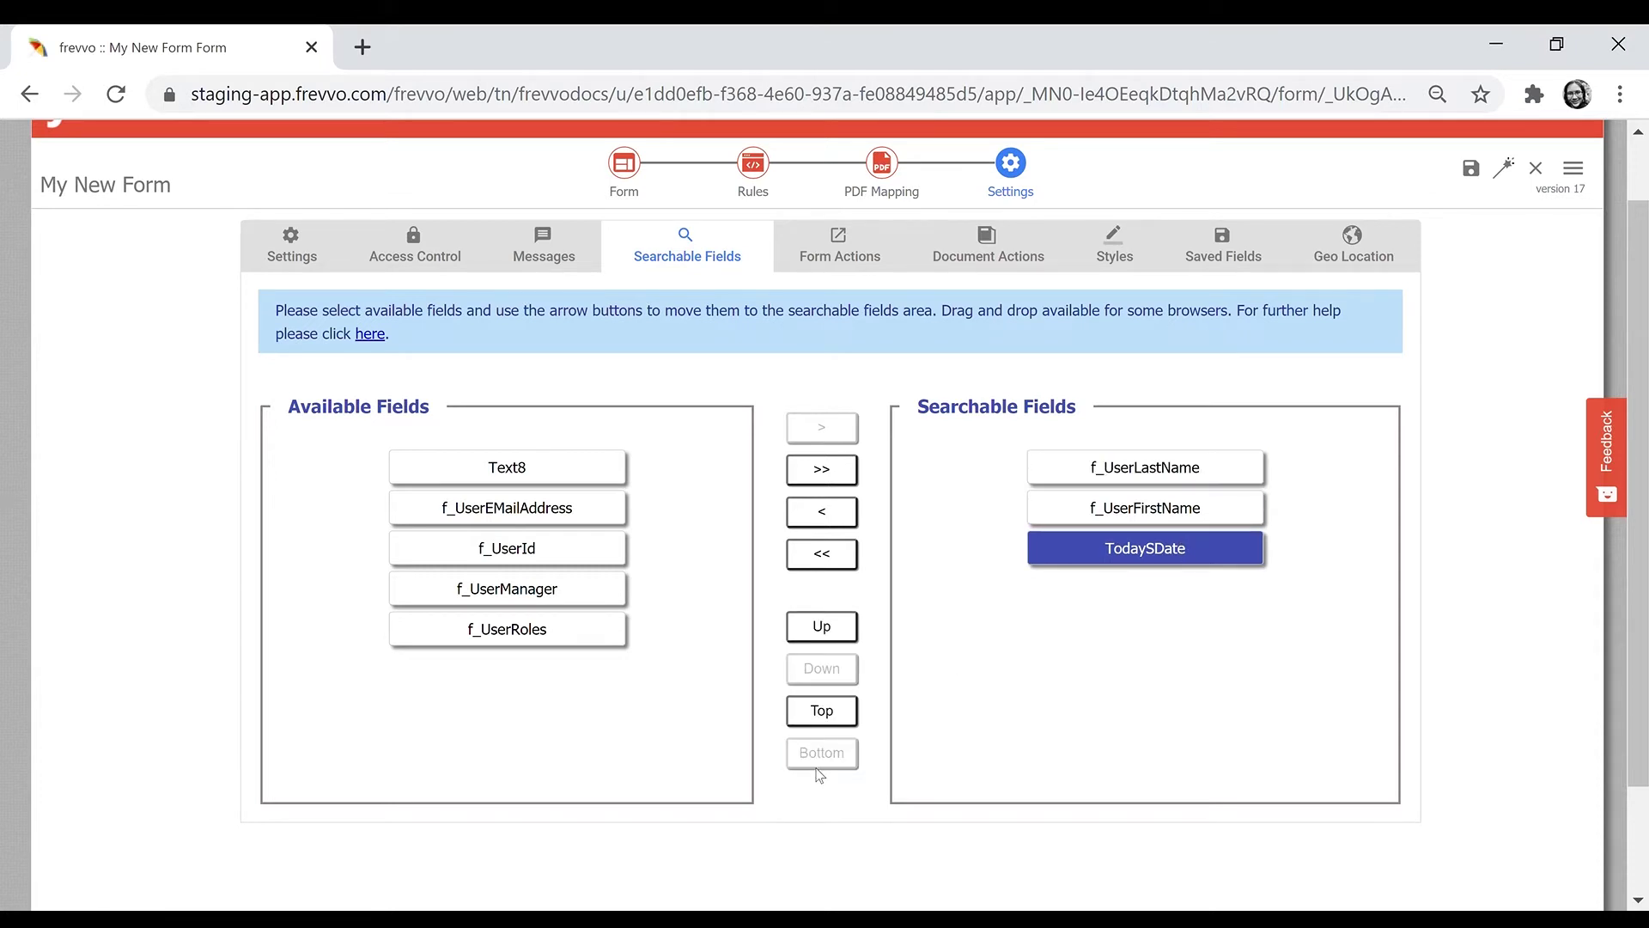
pyautogui.click(855, 242)
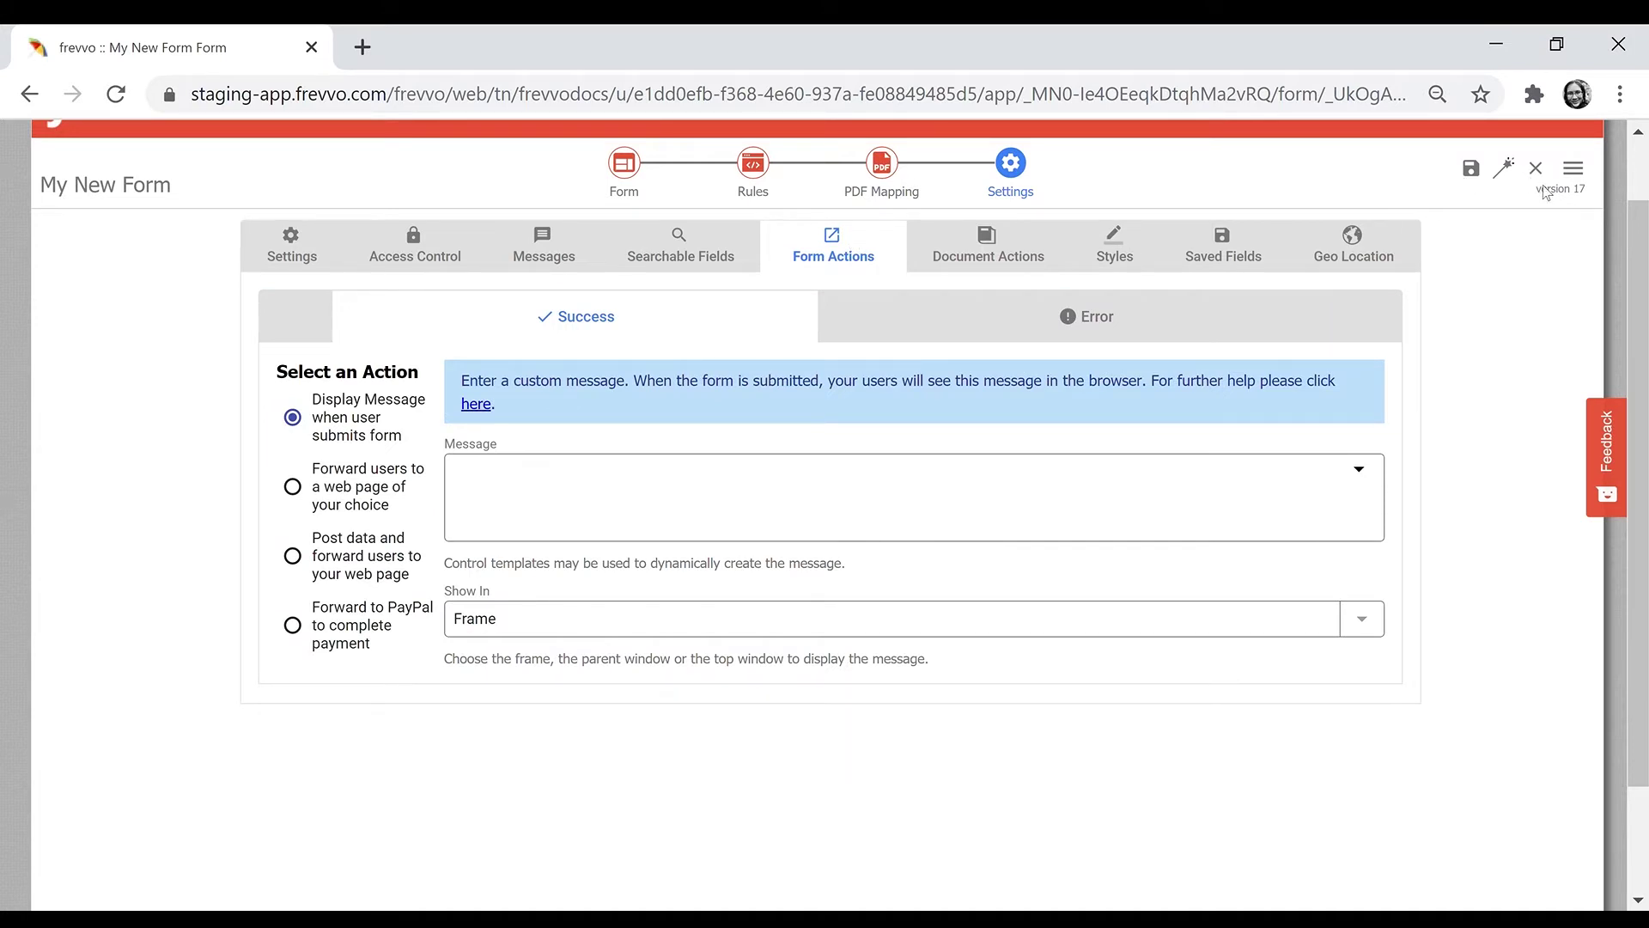
# - Write the success message 'Thank you for submitting {form.name}!'
pyautogui.click(681, 519)
pyautogui.write('Thank you fo')
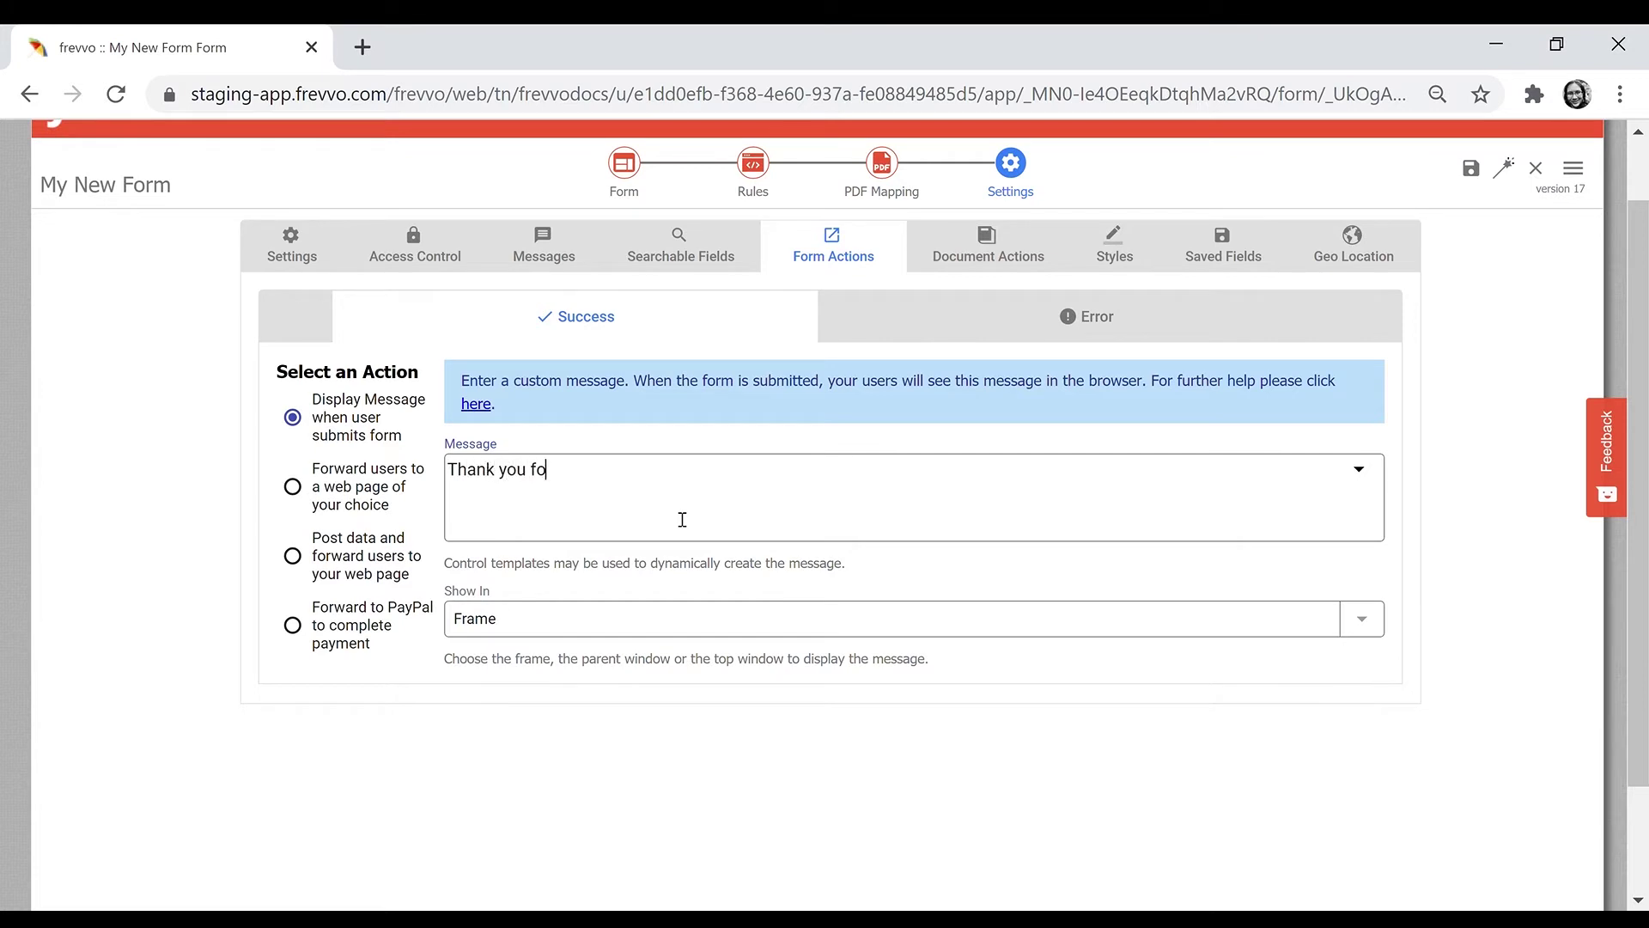
pyautogui.write('r submitting {form.name')
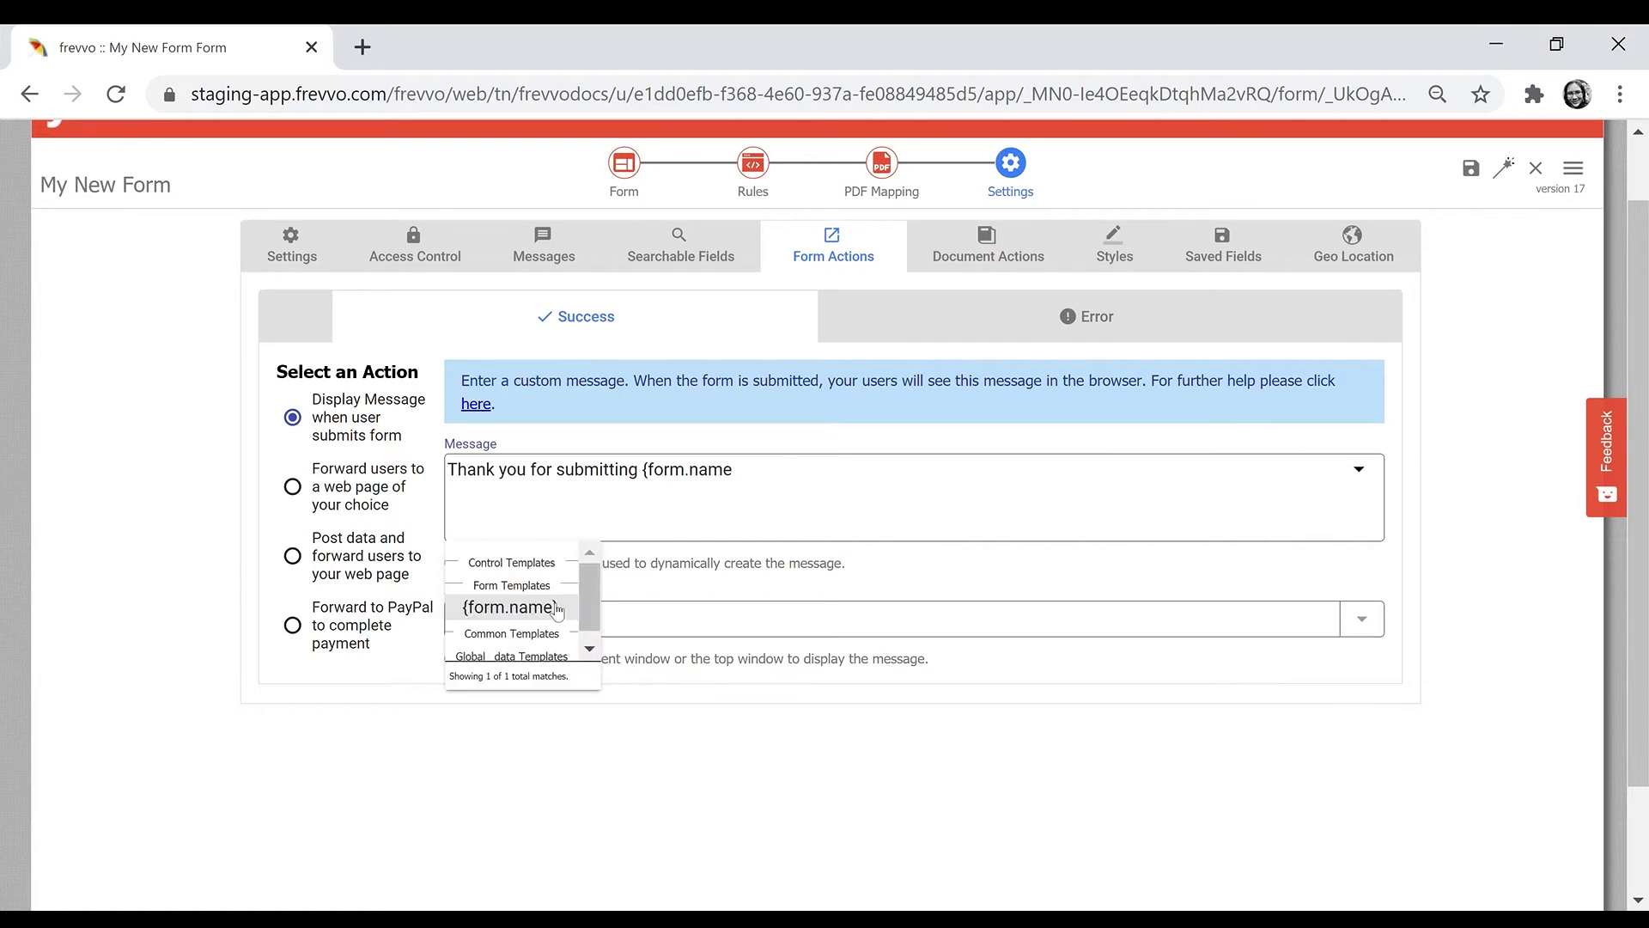
pyautogui.click(559, 605)
pyautogui.write('!')
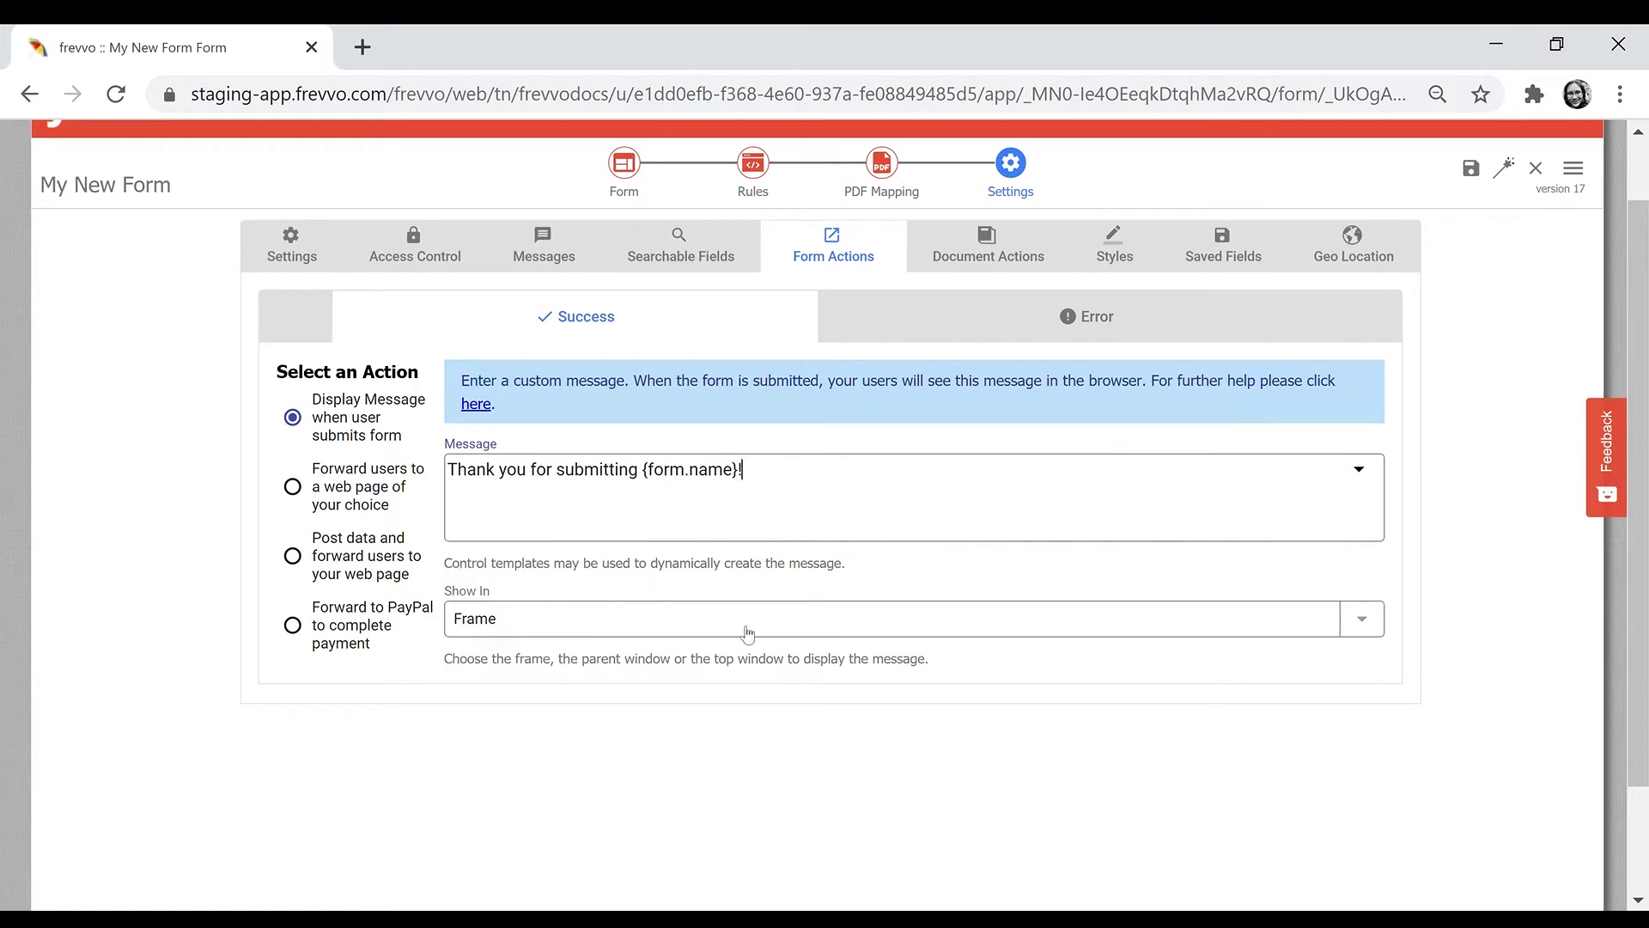
# - Try each success action, then keep Display Message as the submission action
pyautogui.click(398, 497)
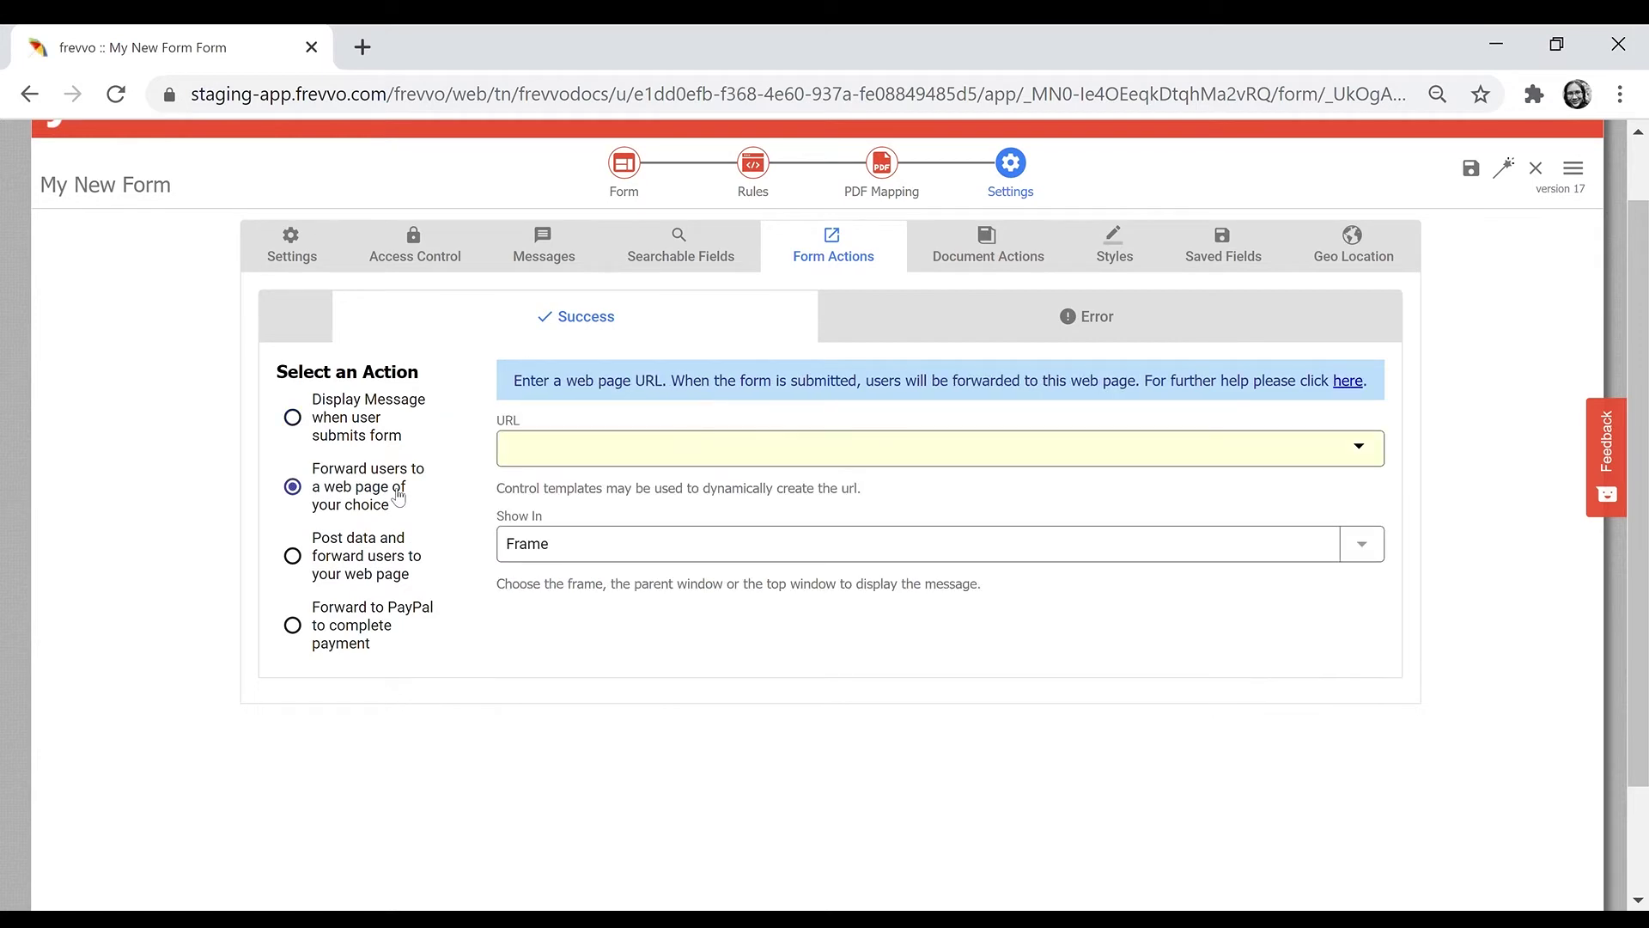
pyautogui.click(365, 559)
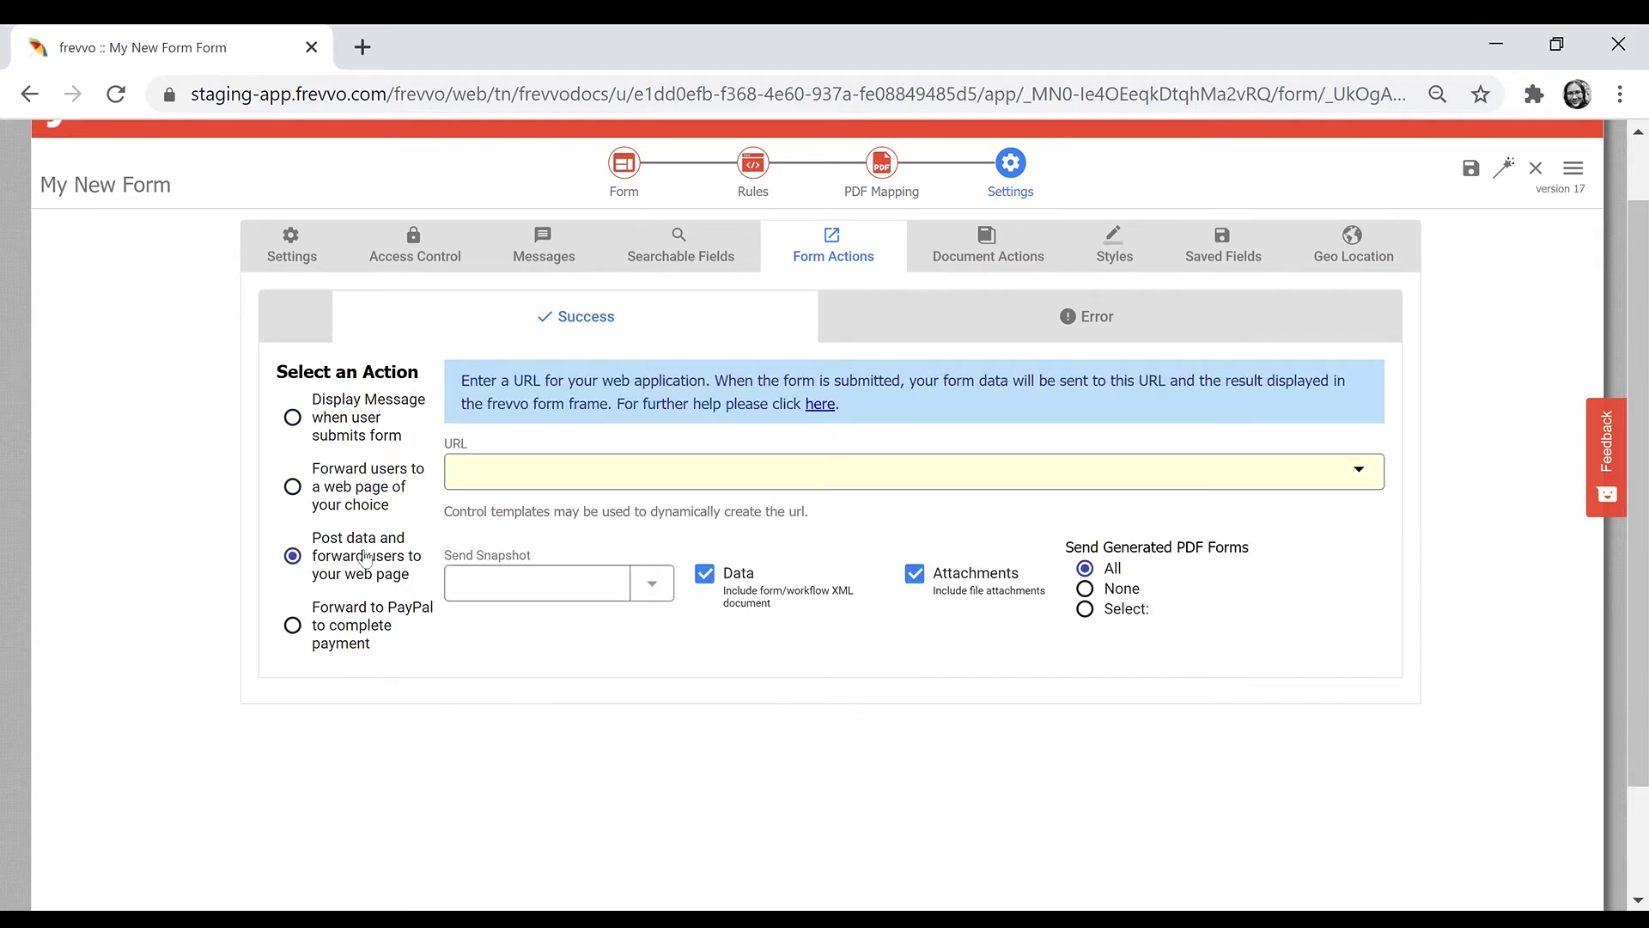
pyautogui.click(355, 633)
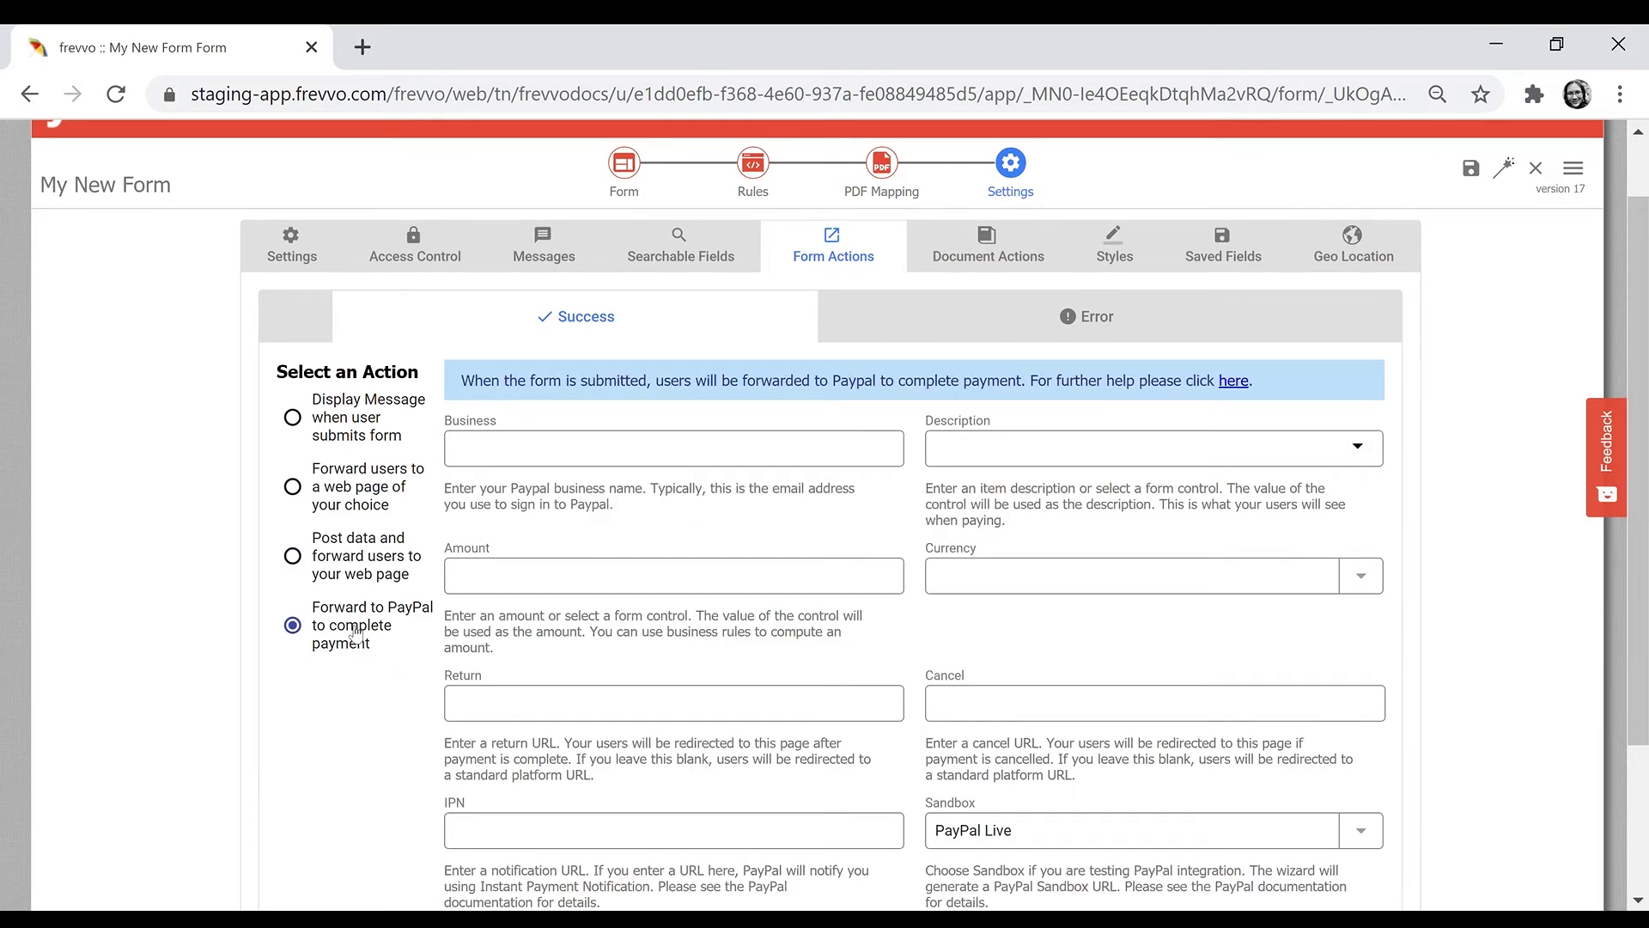
pyautogui.click(358, 416)
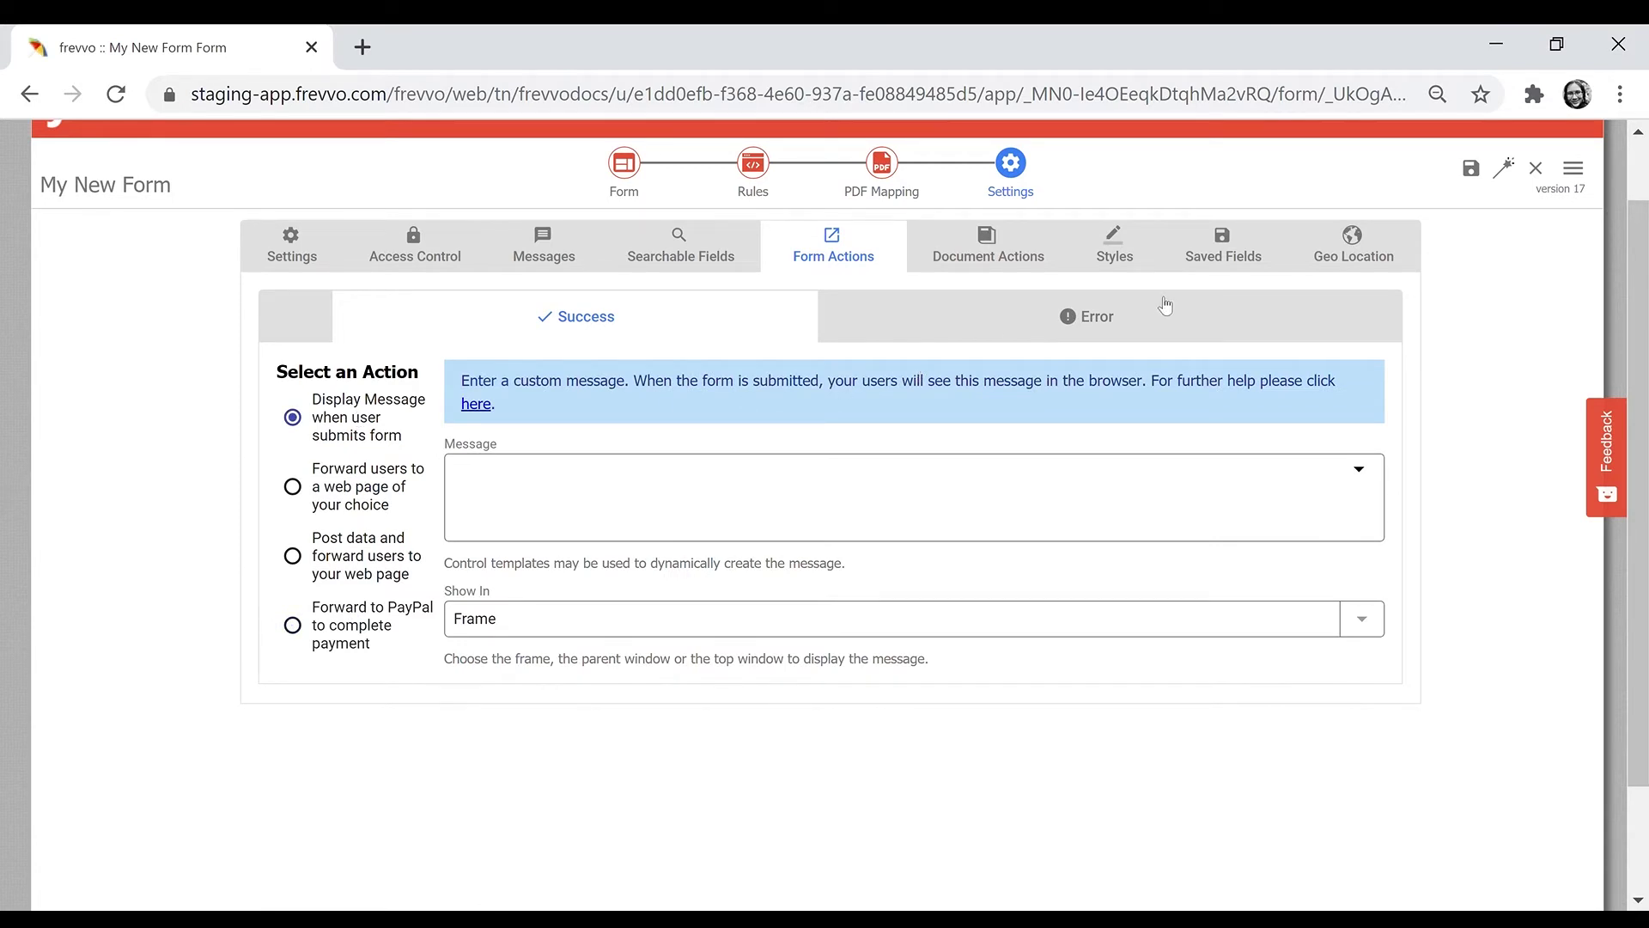
pyautogui.click(1151, 325)
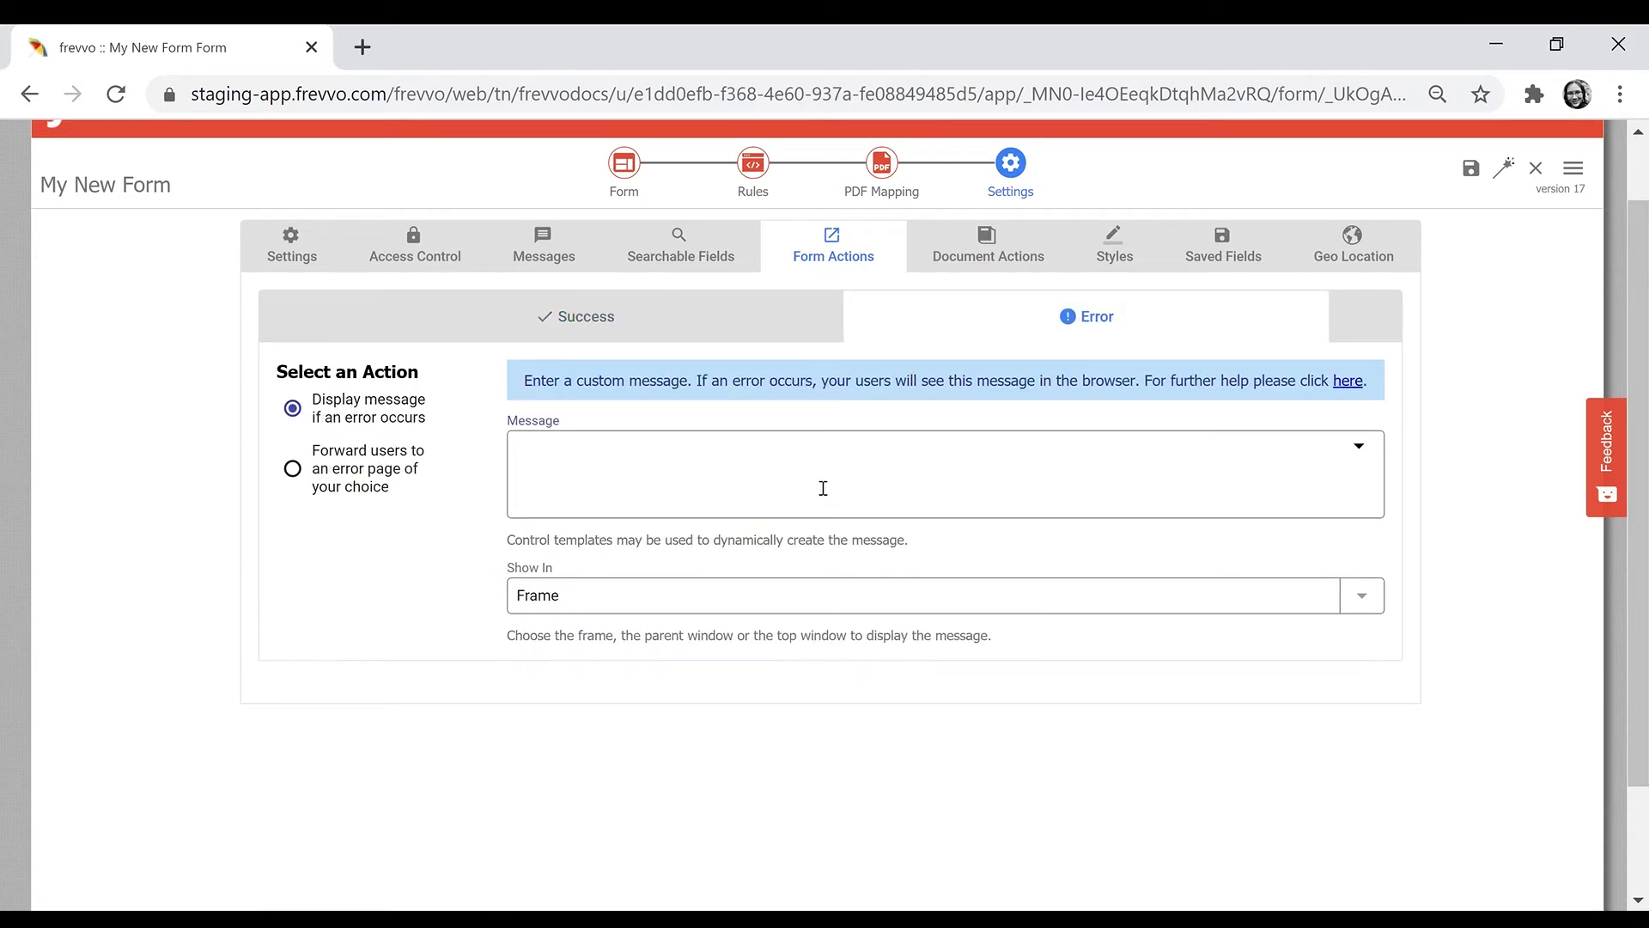
# - Enter the error message 'Oops, something went wrong. Please contact your admin.'
pyautogui.click(822, 488)
pyautogui.write('Oops Som')
pyautogui.press('BackSpace')
pyautogui.press('BackSpace')
pyautogui.press('BackSpace')
pyautogui.write('something w')
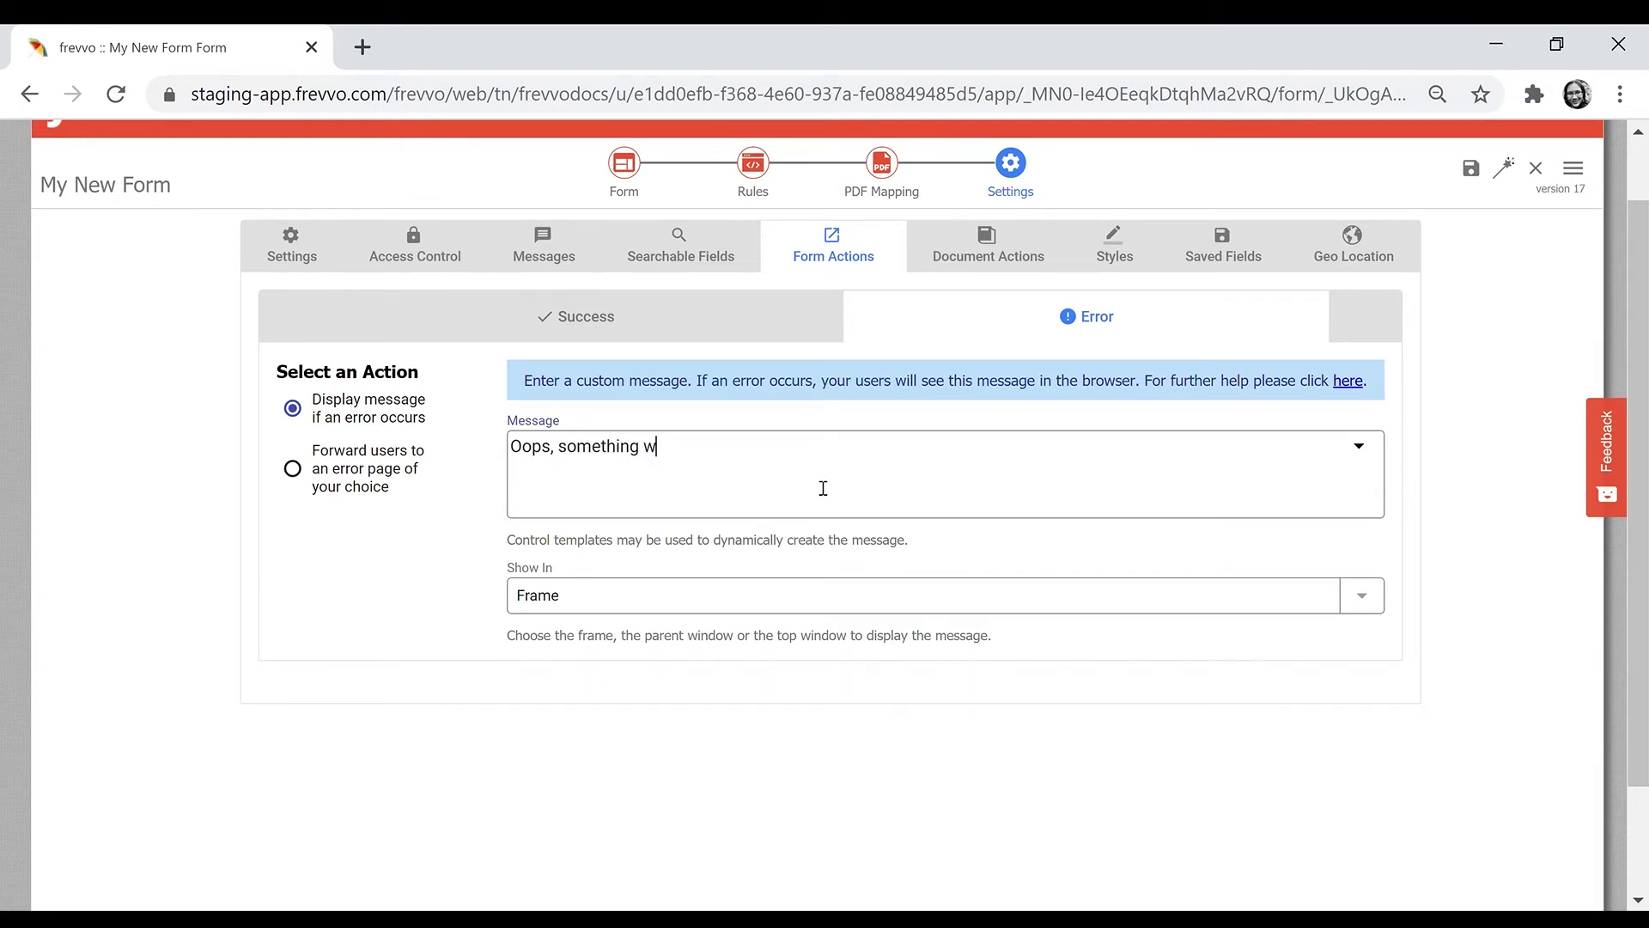
pyautogui.write('ent wrong. Please contact your admin.')
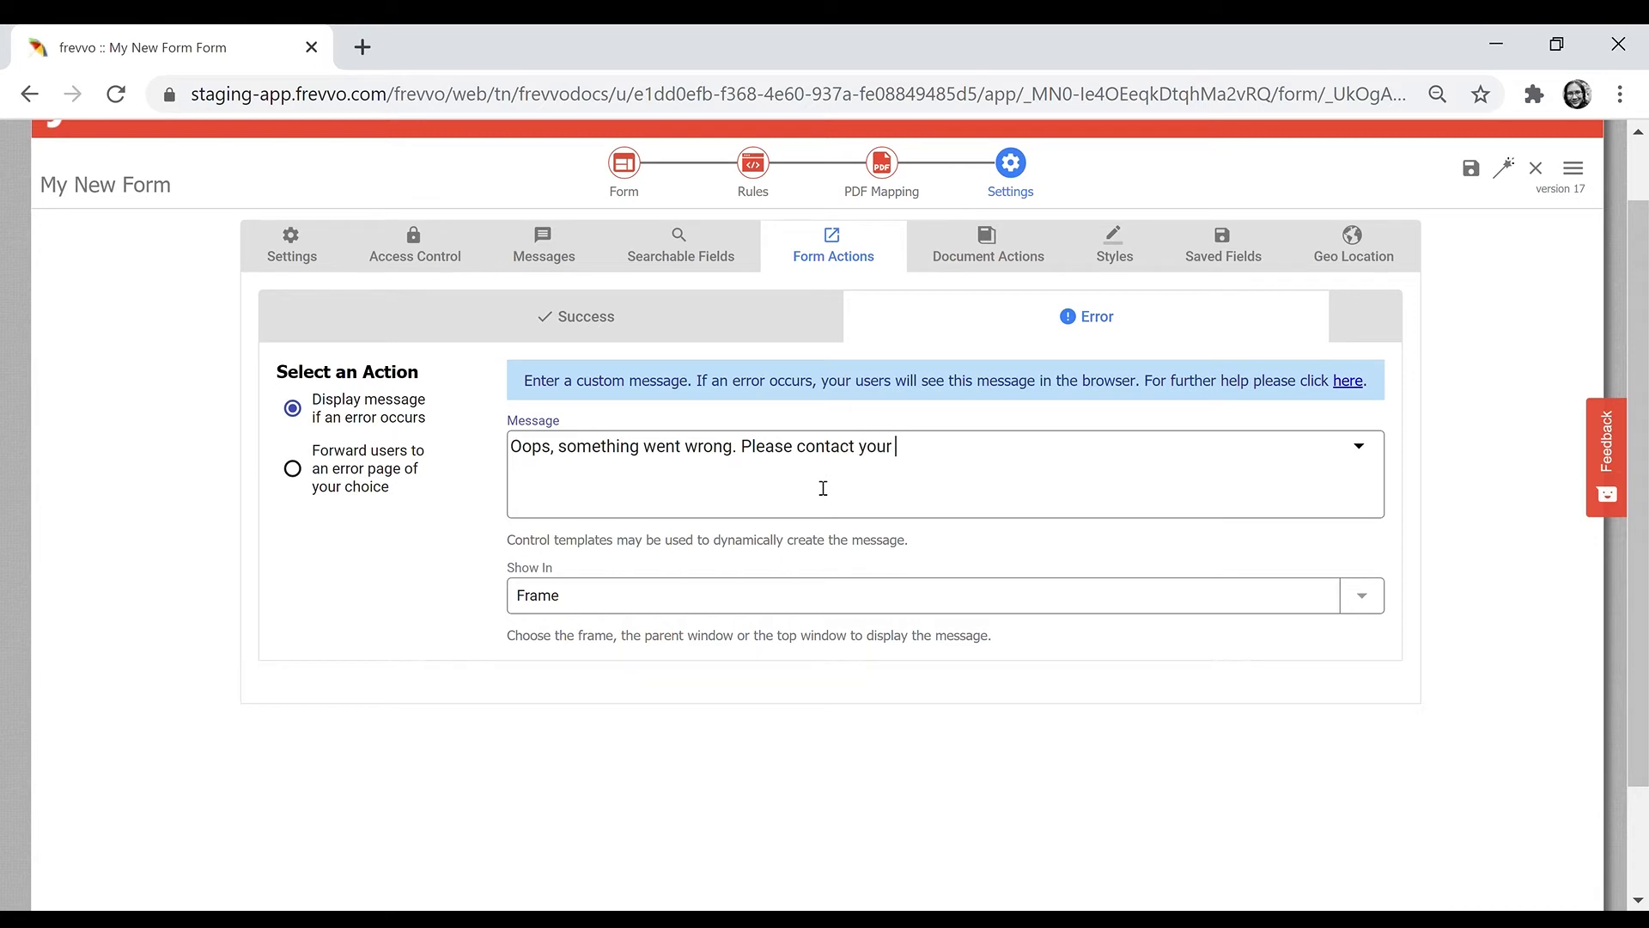
pyautogui.click(991, 244)
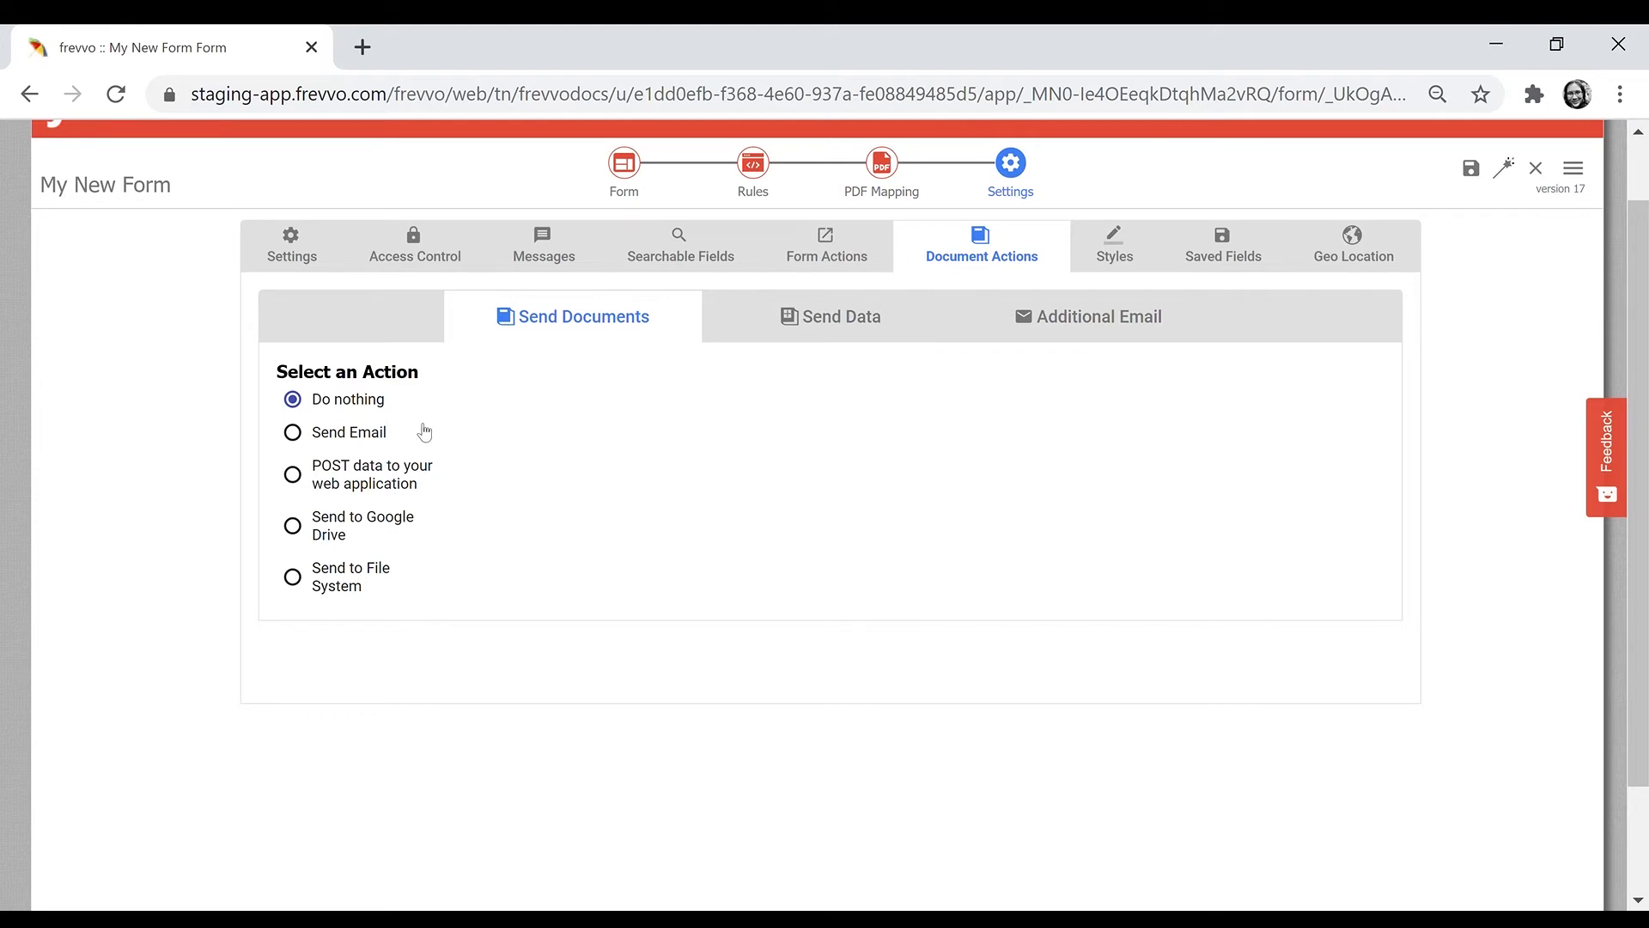
# - Email submitted documents to the {f_UserEMailAddress} recipient
pyautogui.click(368, 438)
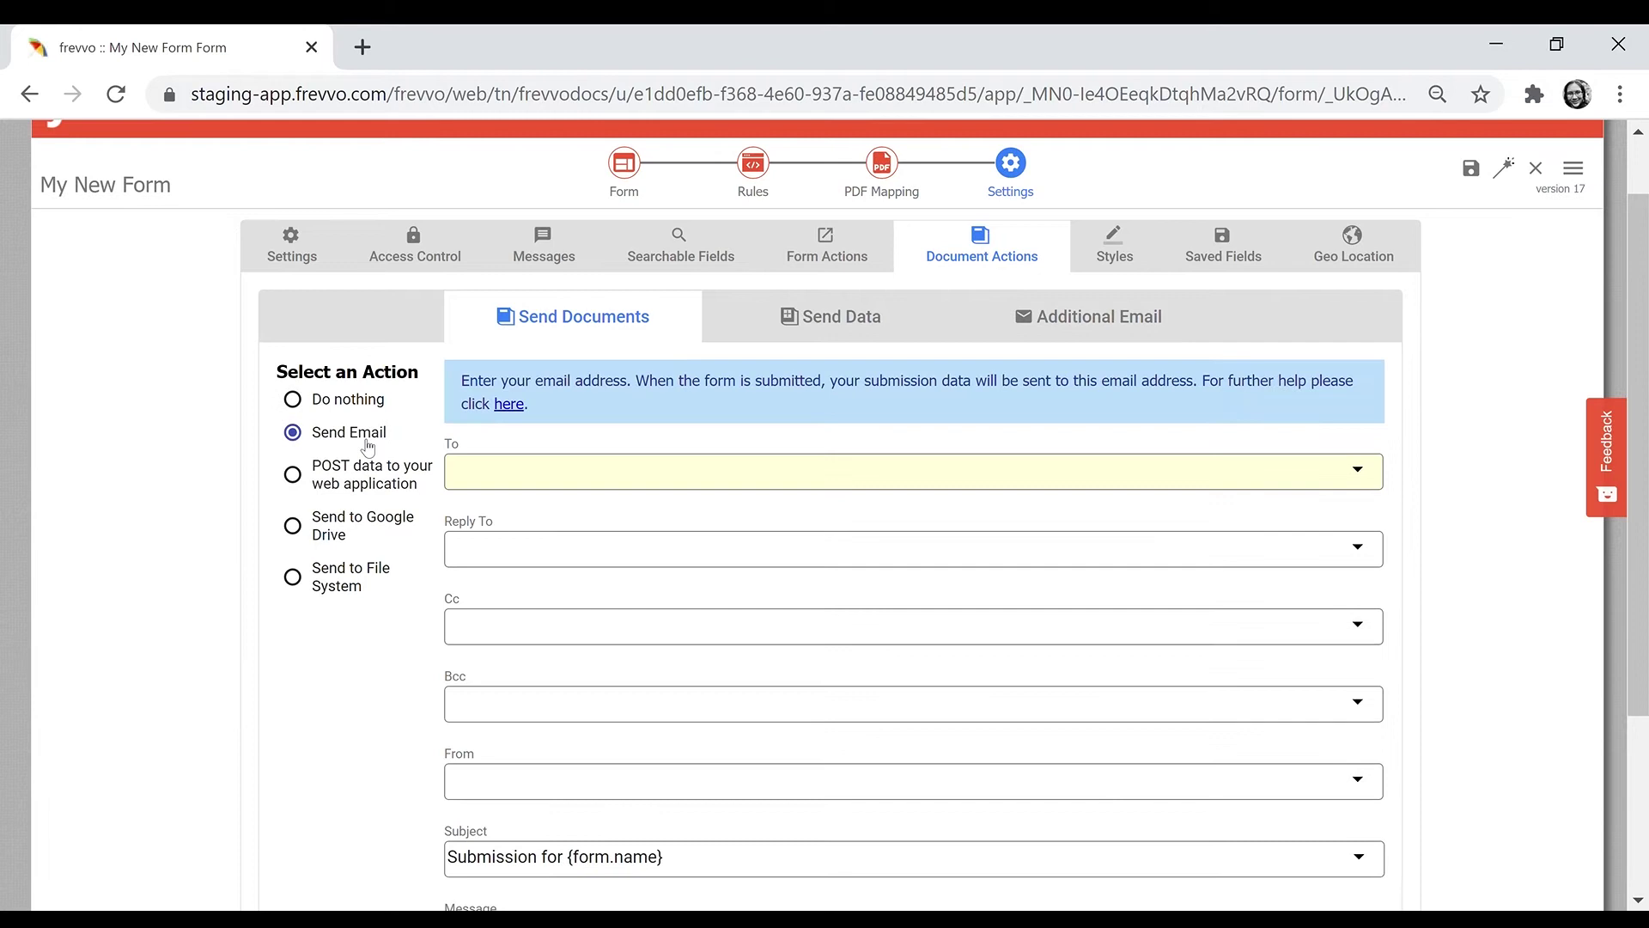
pyautogui.click(552, 481)
pyautogui.write('{ema')
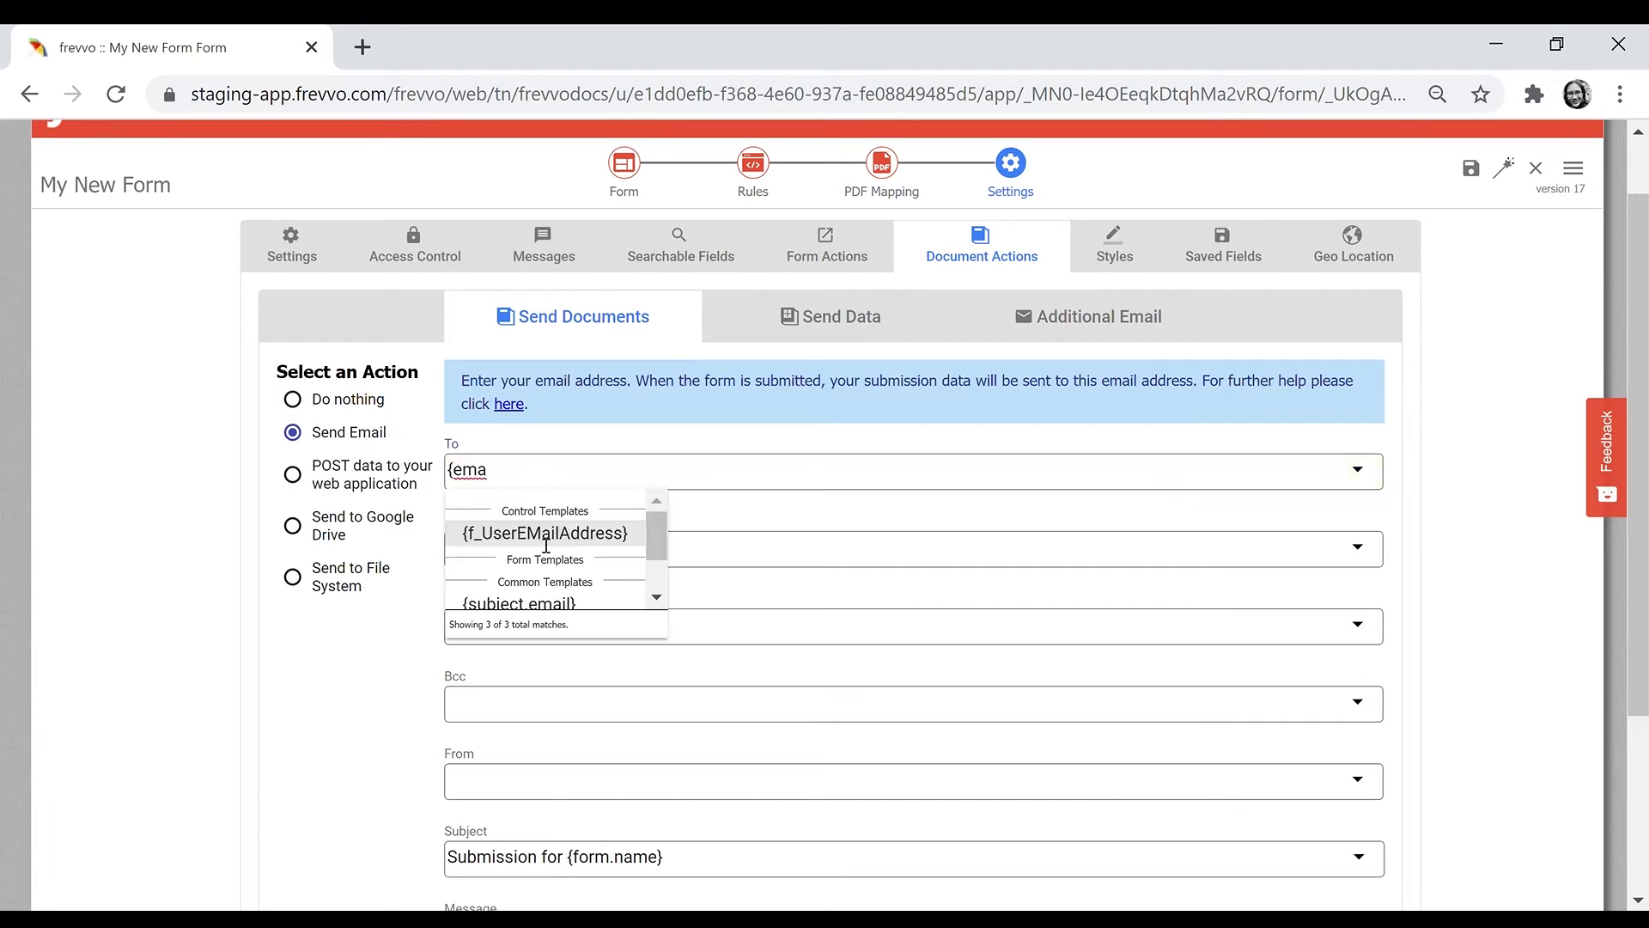
pyautogui.click(547, 536)
pyautogui.scroll(-3, 793, 506)
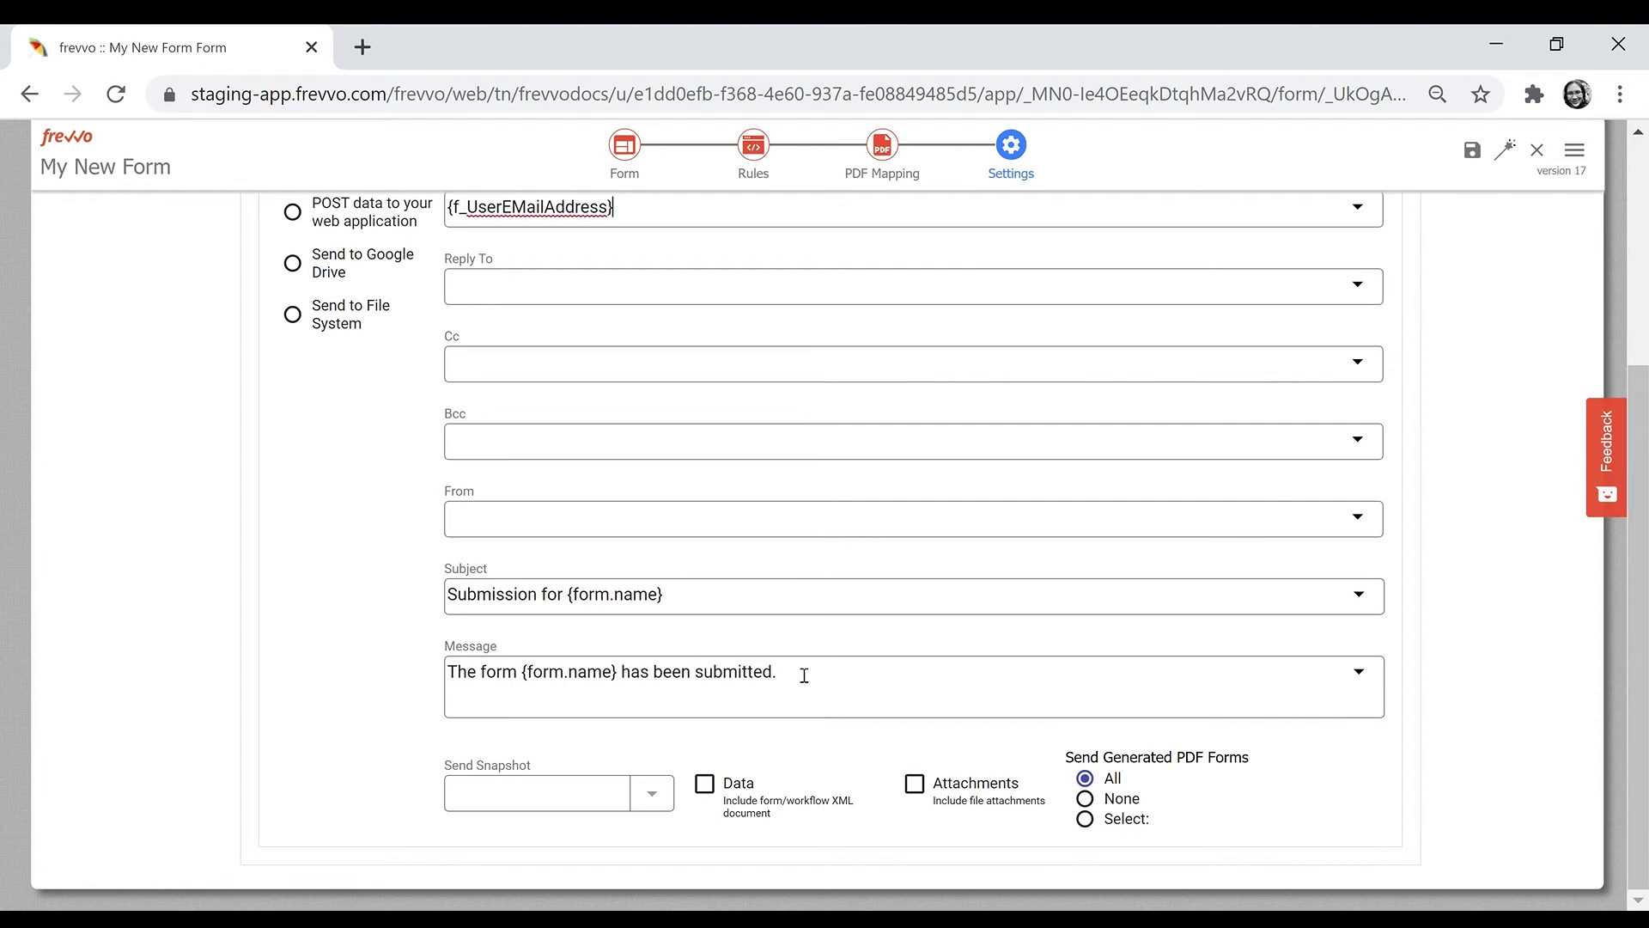
# - Reword the email message to thank the user and add 'A copy is attached for your record.'
pyautogui.moveTo(810, 688); pyautogui.dragTo(441, 687)
pyautogui.click(456, 675)
pyautogui.write('hank you for submitt')
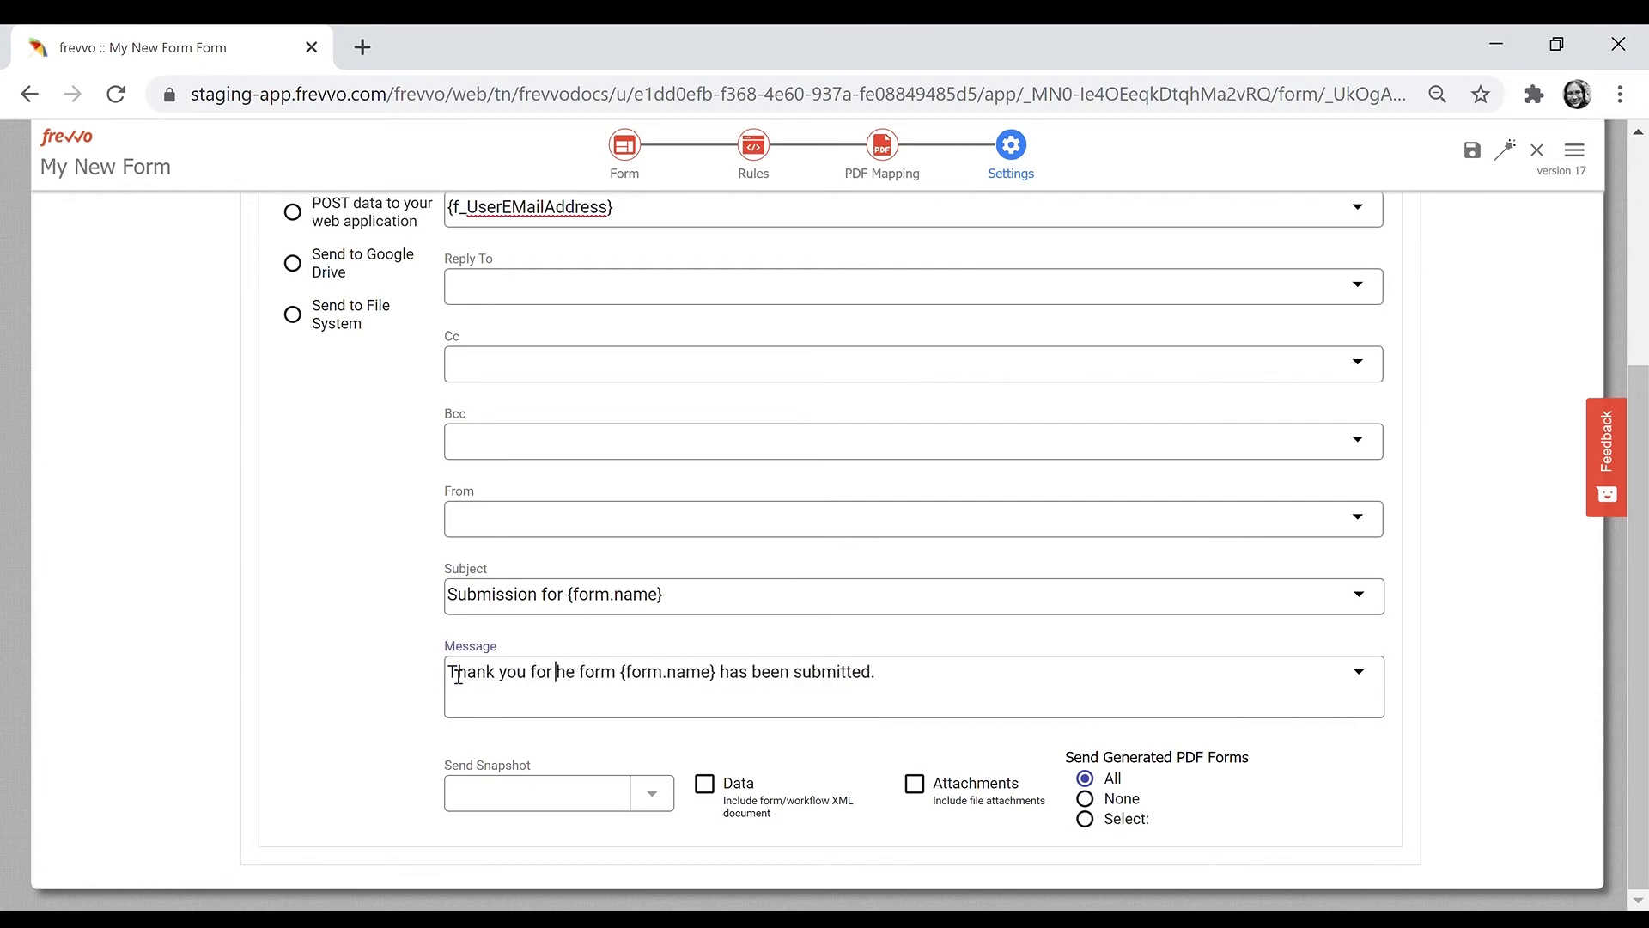
pyautogui.write('ing')
pyautogui.press('Delete')
pyautogui.press('Delete')
pyautogui.press('Delete')
pyautogui.press('Delete')
pyautogui.press('Delete')
pyautogui.press('Delete')
pyautogui.press('Delete')
pyautogui.press('Delete')
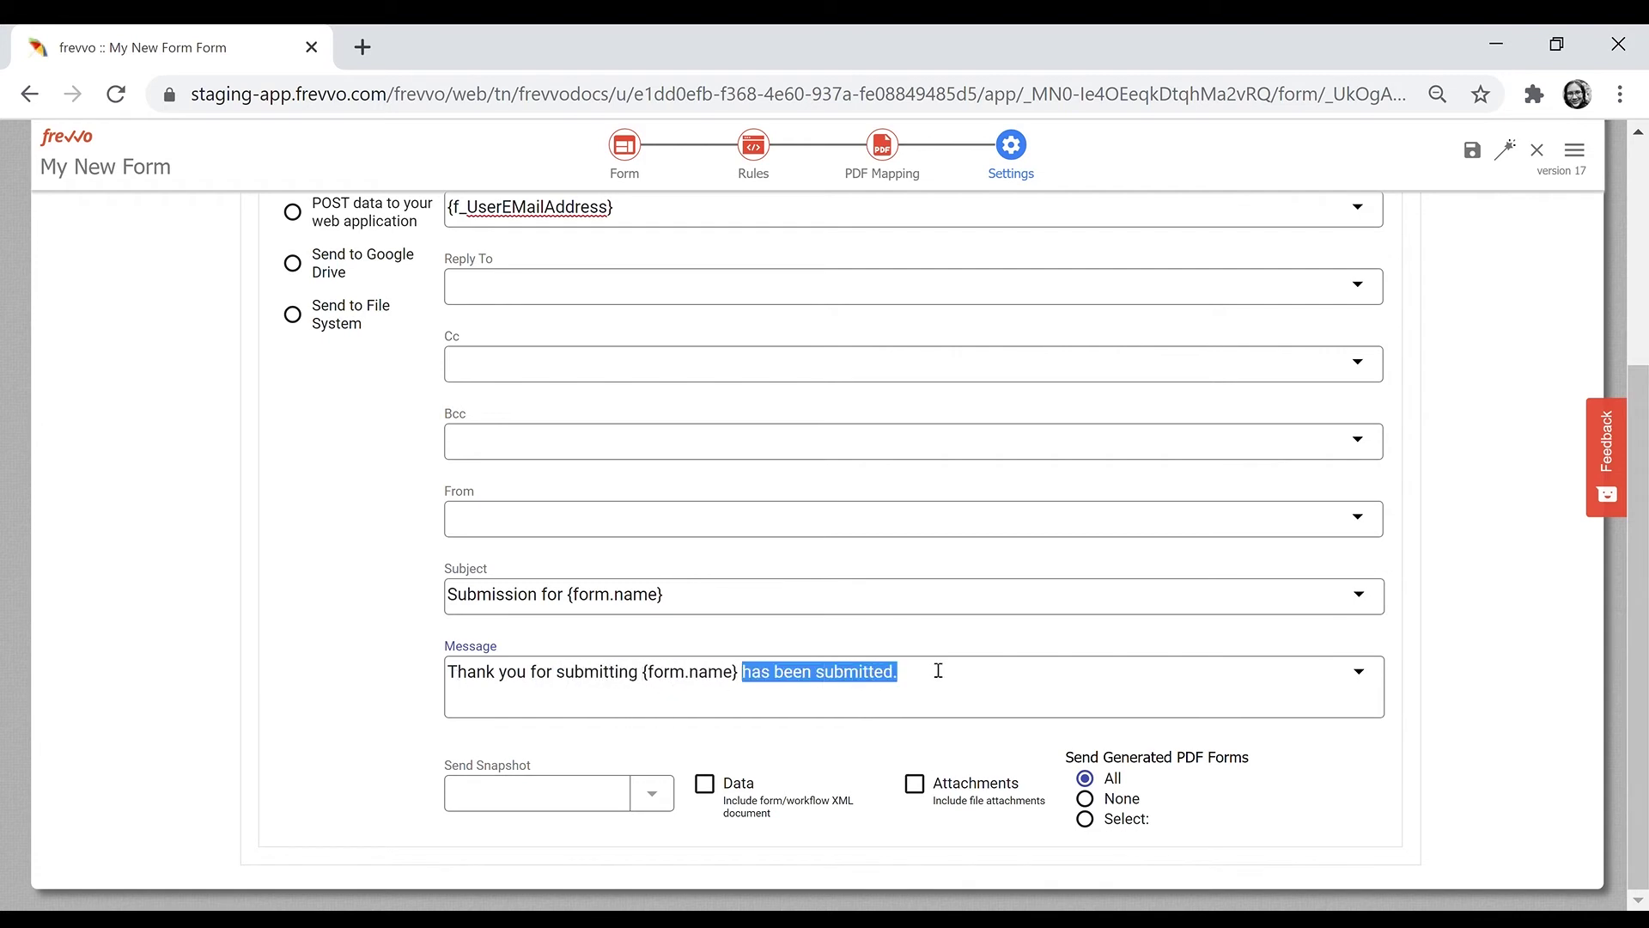
pyautogui.moveTo(743, 673); pyautogui.dragTo(893, 672)
pyautogui.press('BackSpace')
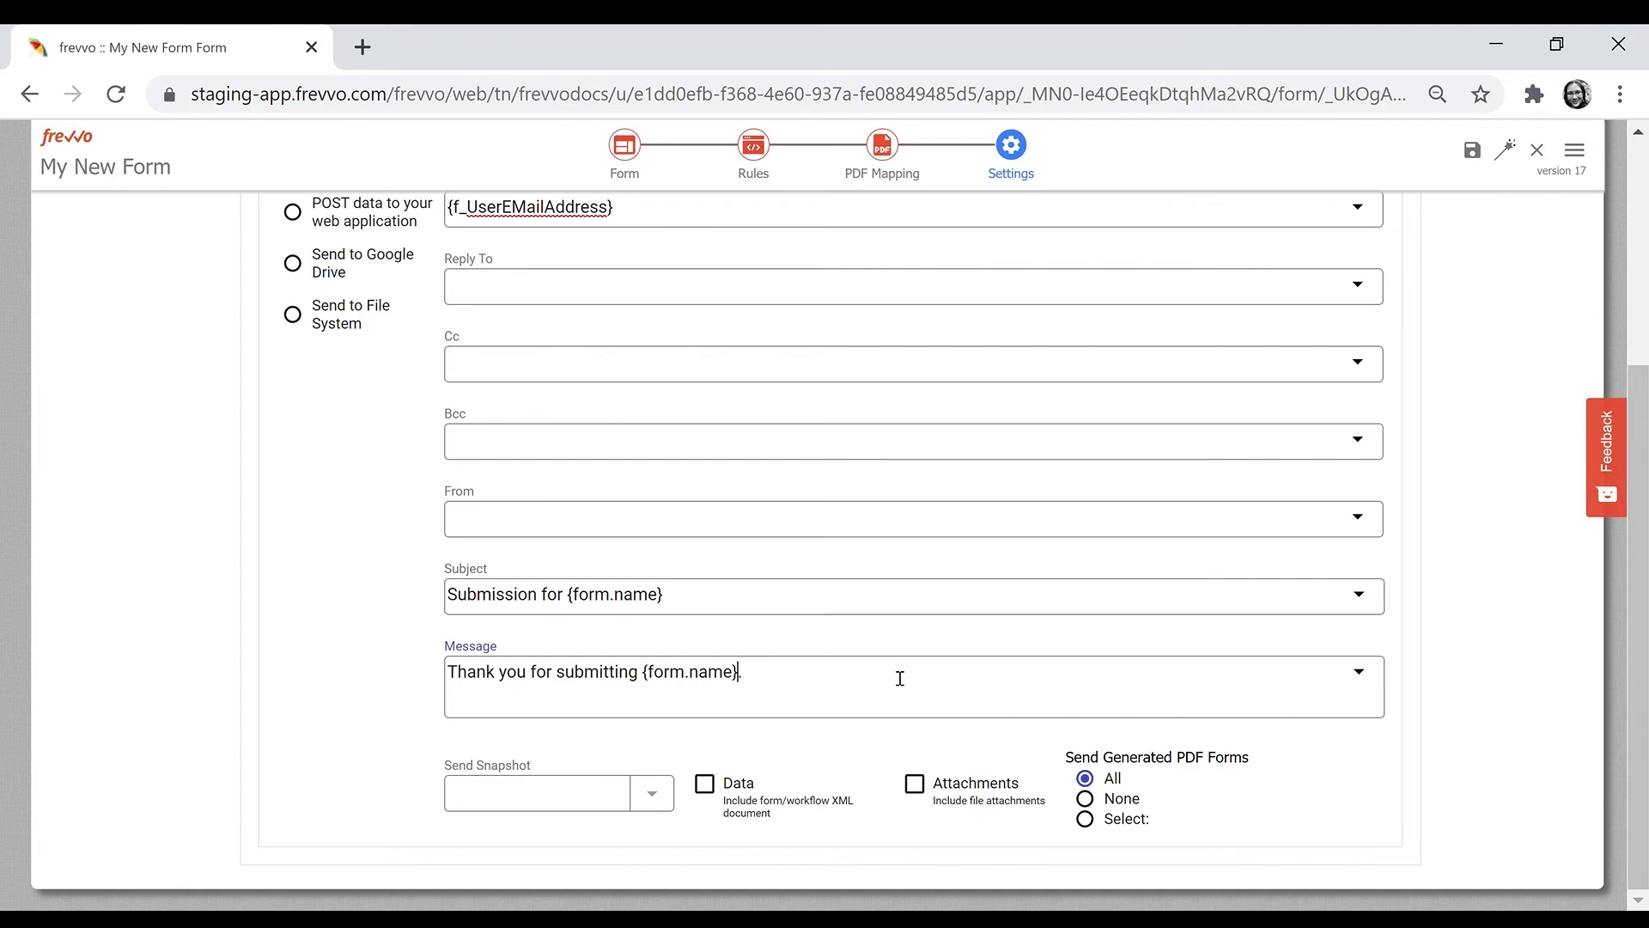
pyautogui.write('A copy is attached for your record.')
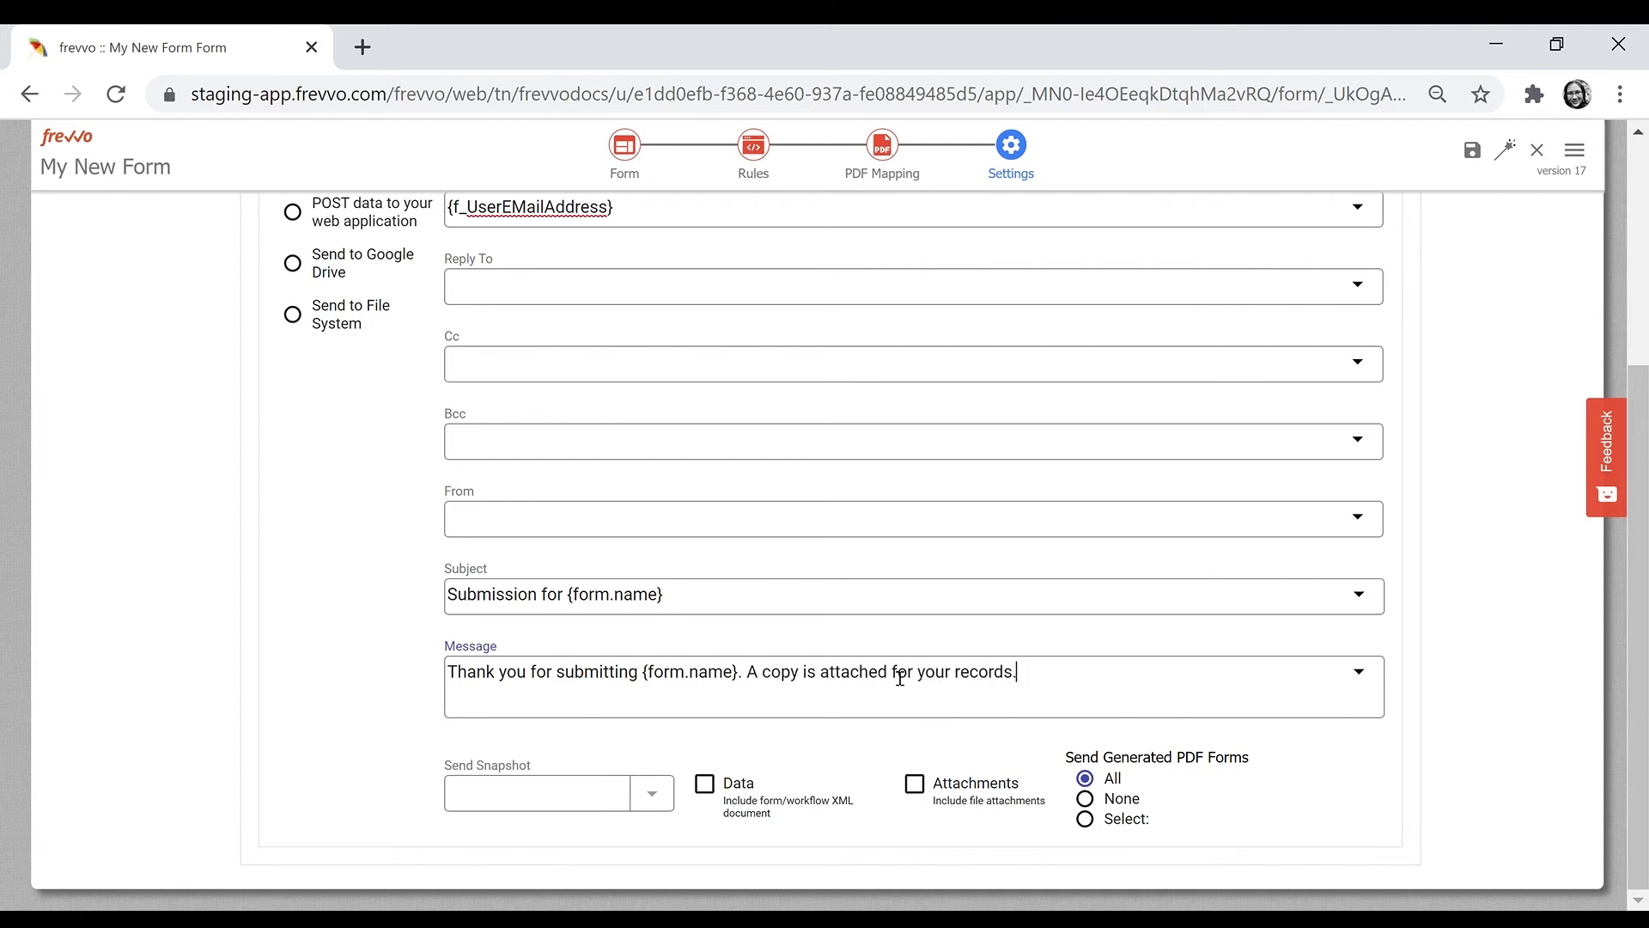
# - Send the snapshot as PDF, then switch to posting data to a web application
pyautogui.click(553, 792)
pyautogui.click(639, 801)
pyautogui.scroll(3, 1232, 773)
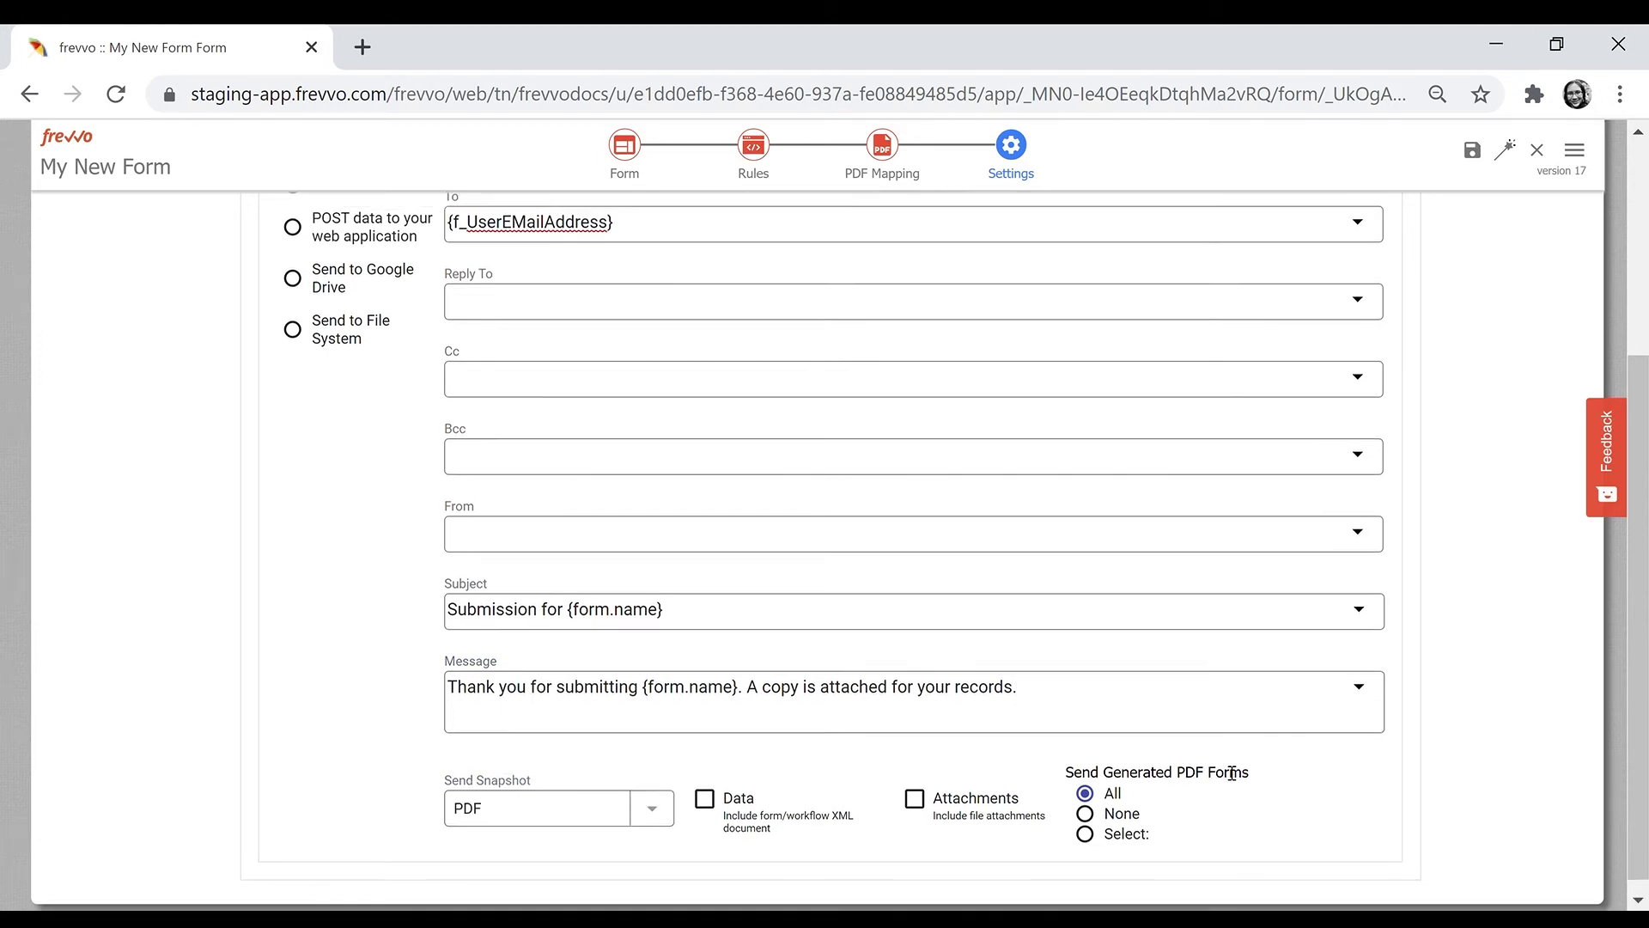
pyautogui.click(352, 478)
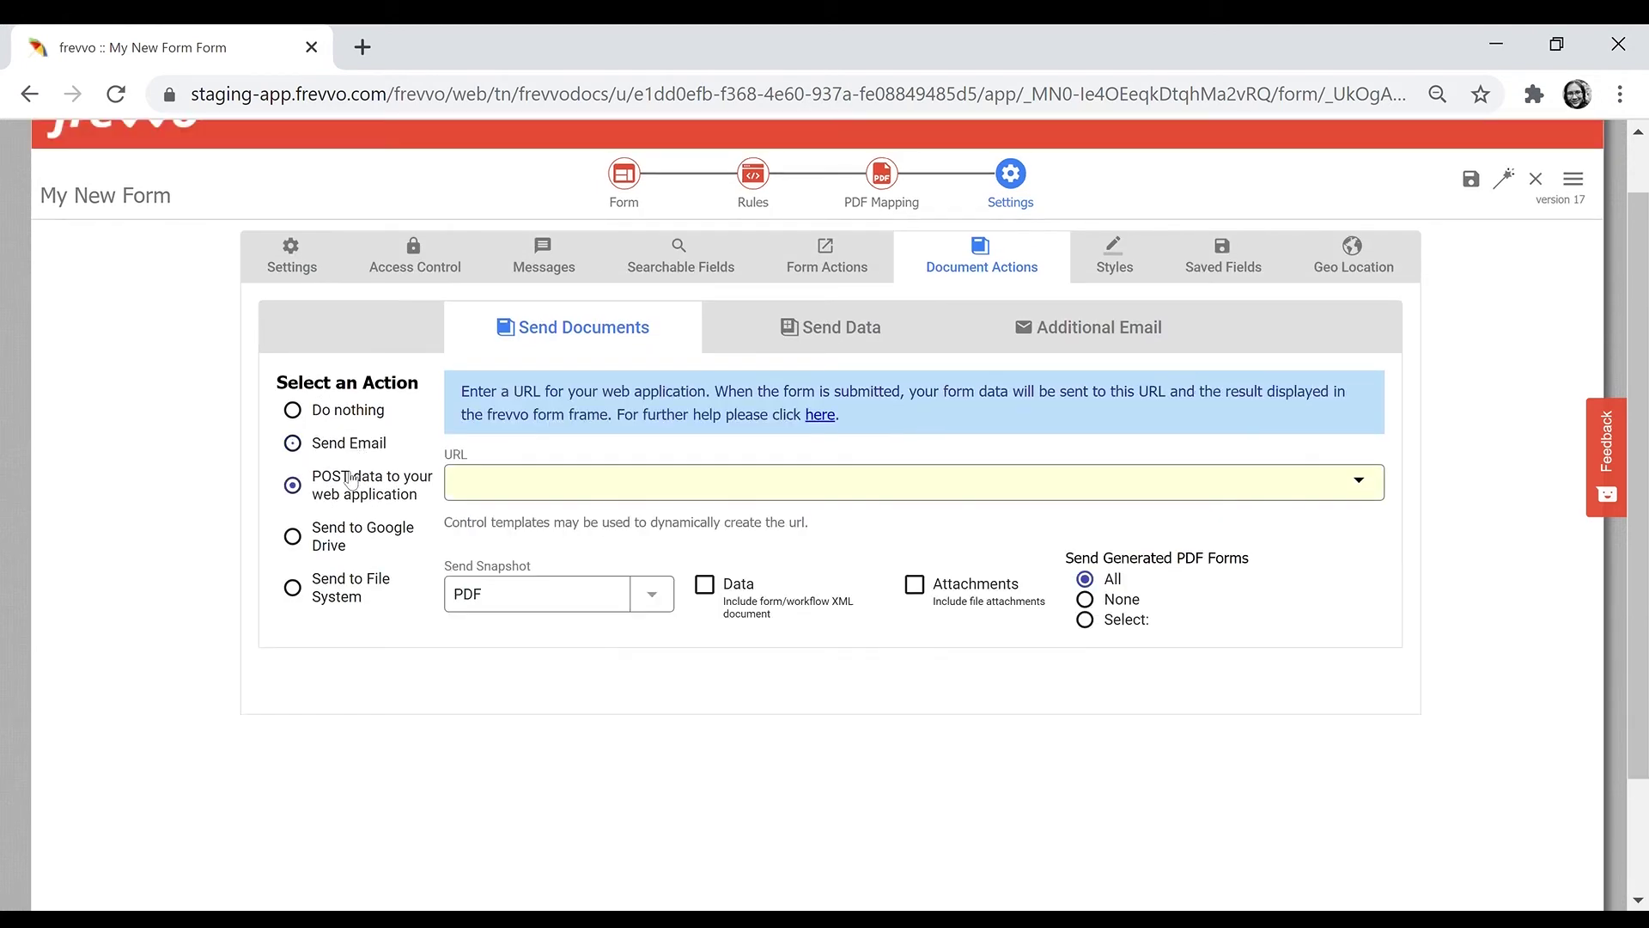
# - After previewing Google Drive and File System, set the document action to Do nothing
pyautogui.click(351, 538)
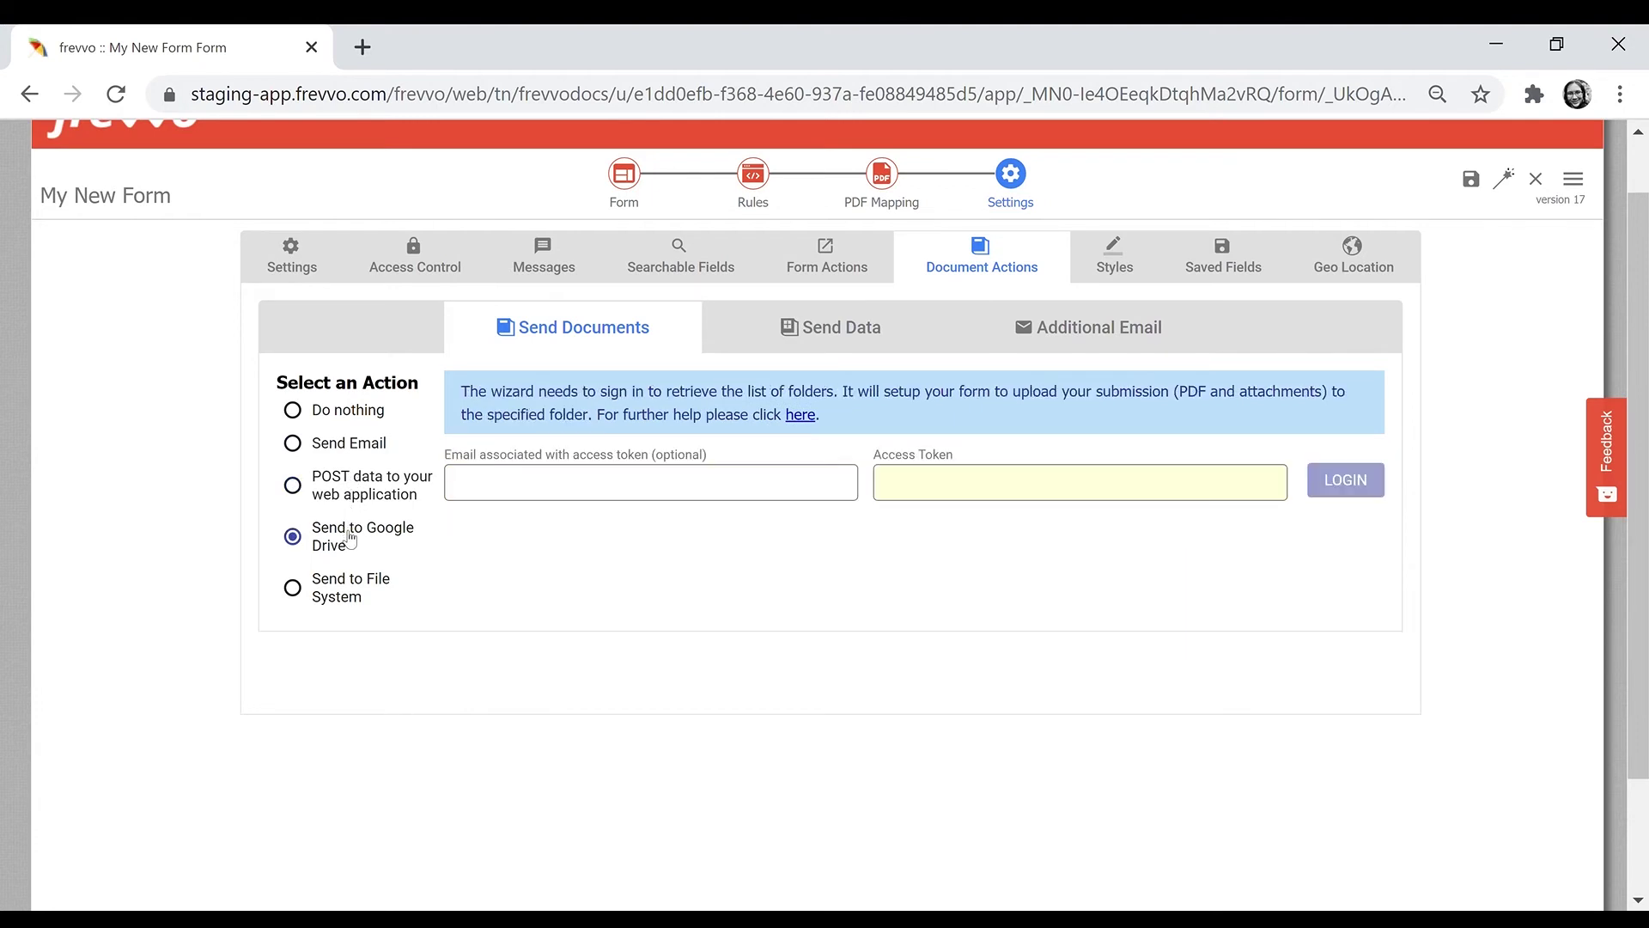
pyautogui.click(359, 598)
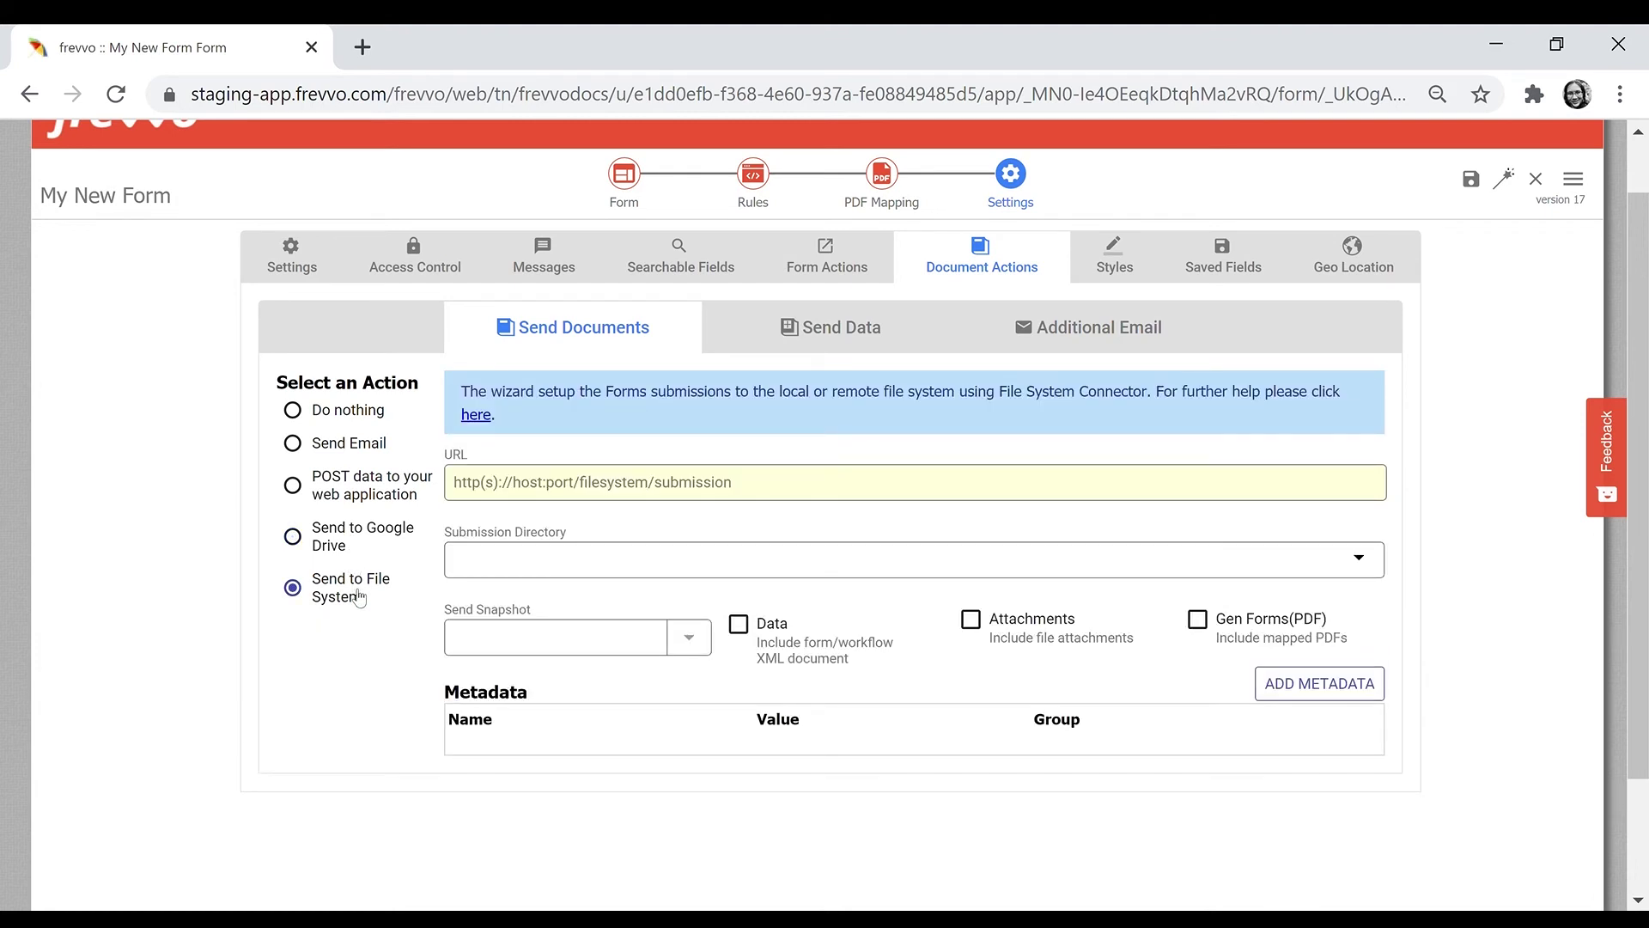
pyautogui.click(331, 411)
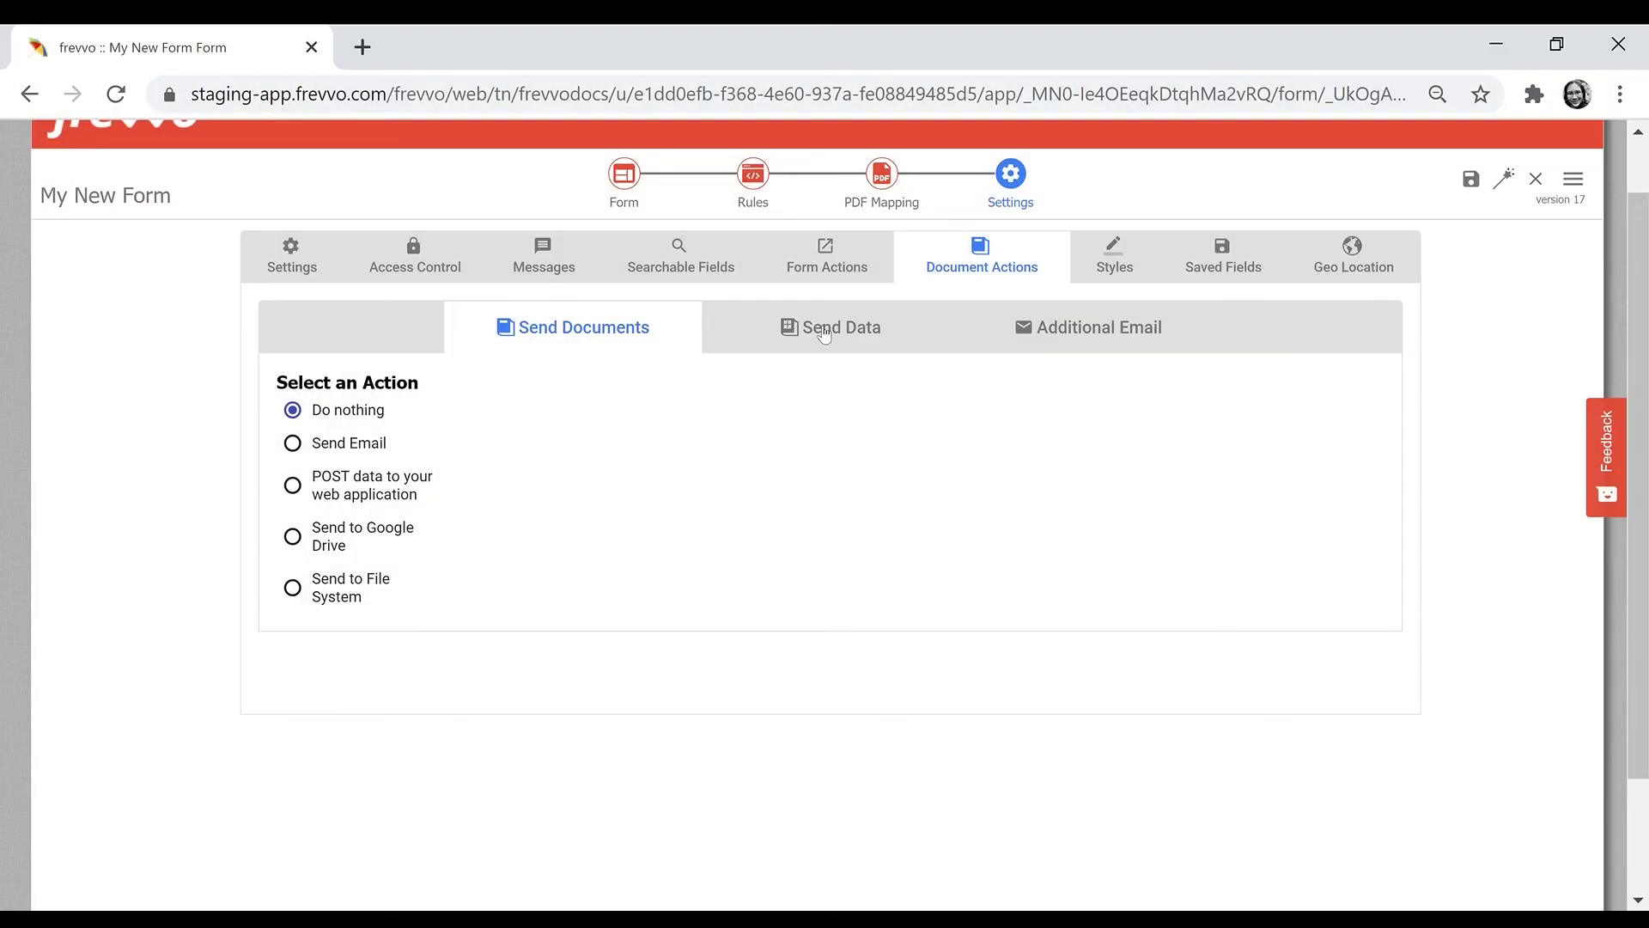
# - Set the Send Data action to 'Manually set document URIs' after previewing Google Spreadsheet
pyautogui.click(813, 283)
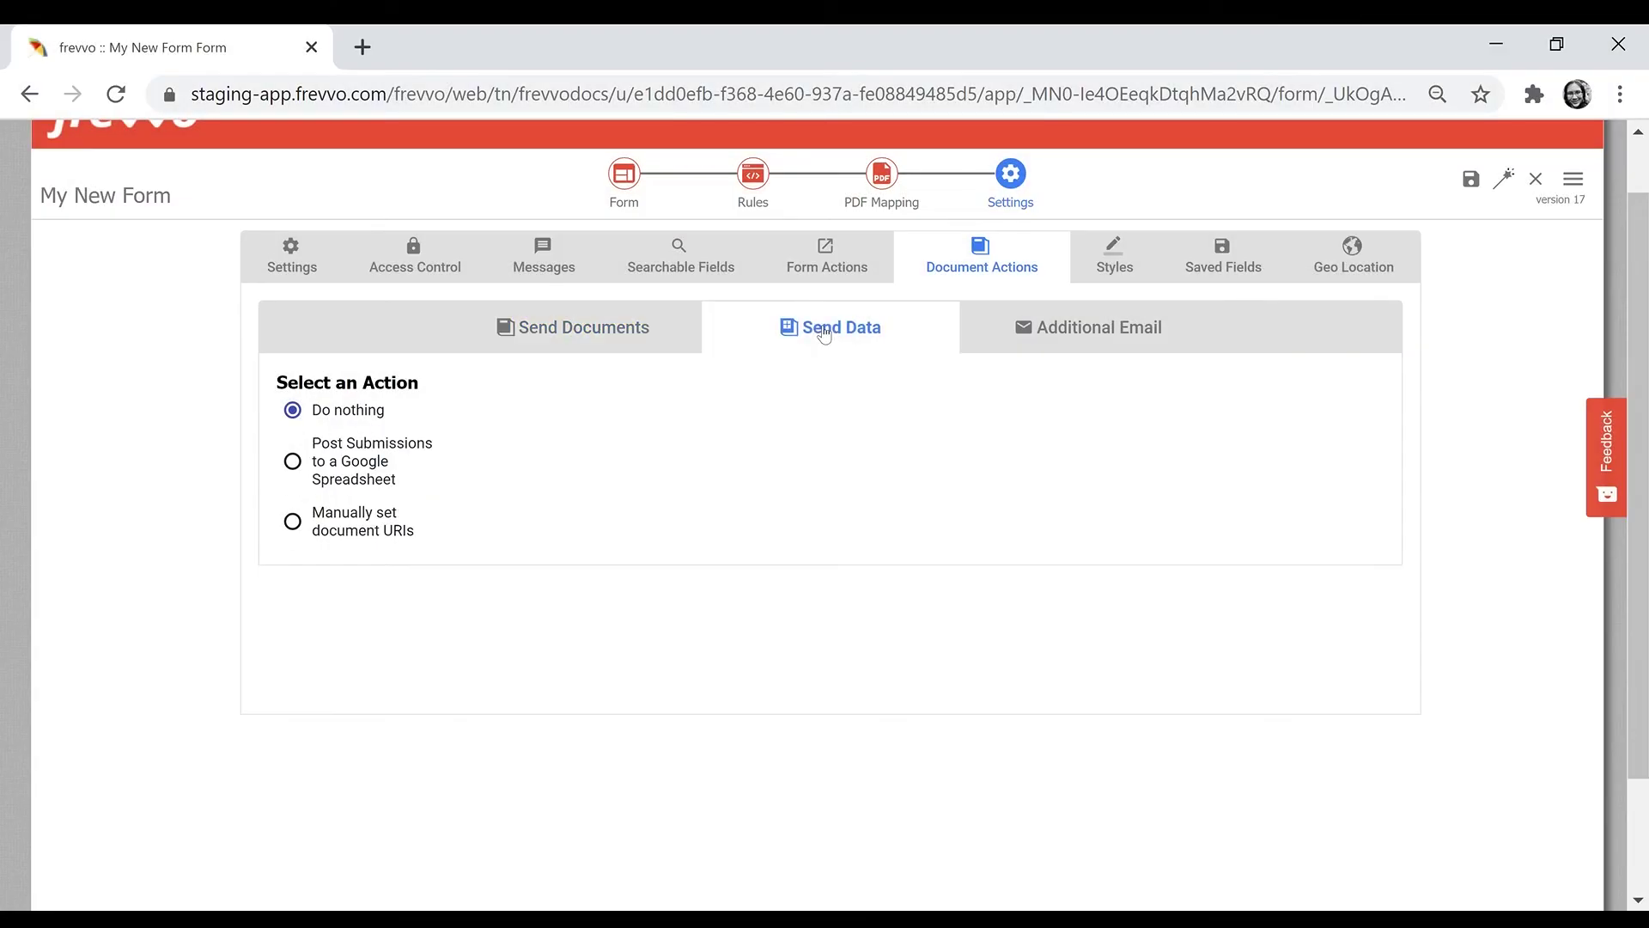
pyautogui.click(394, 455)
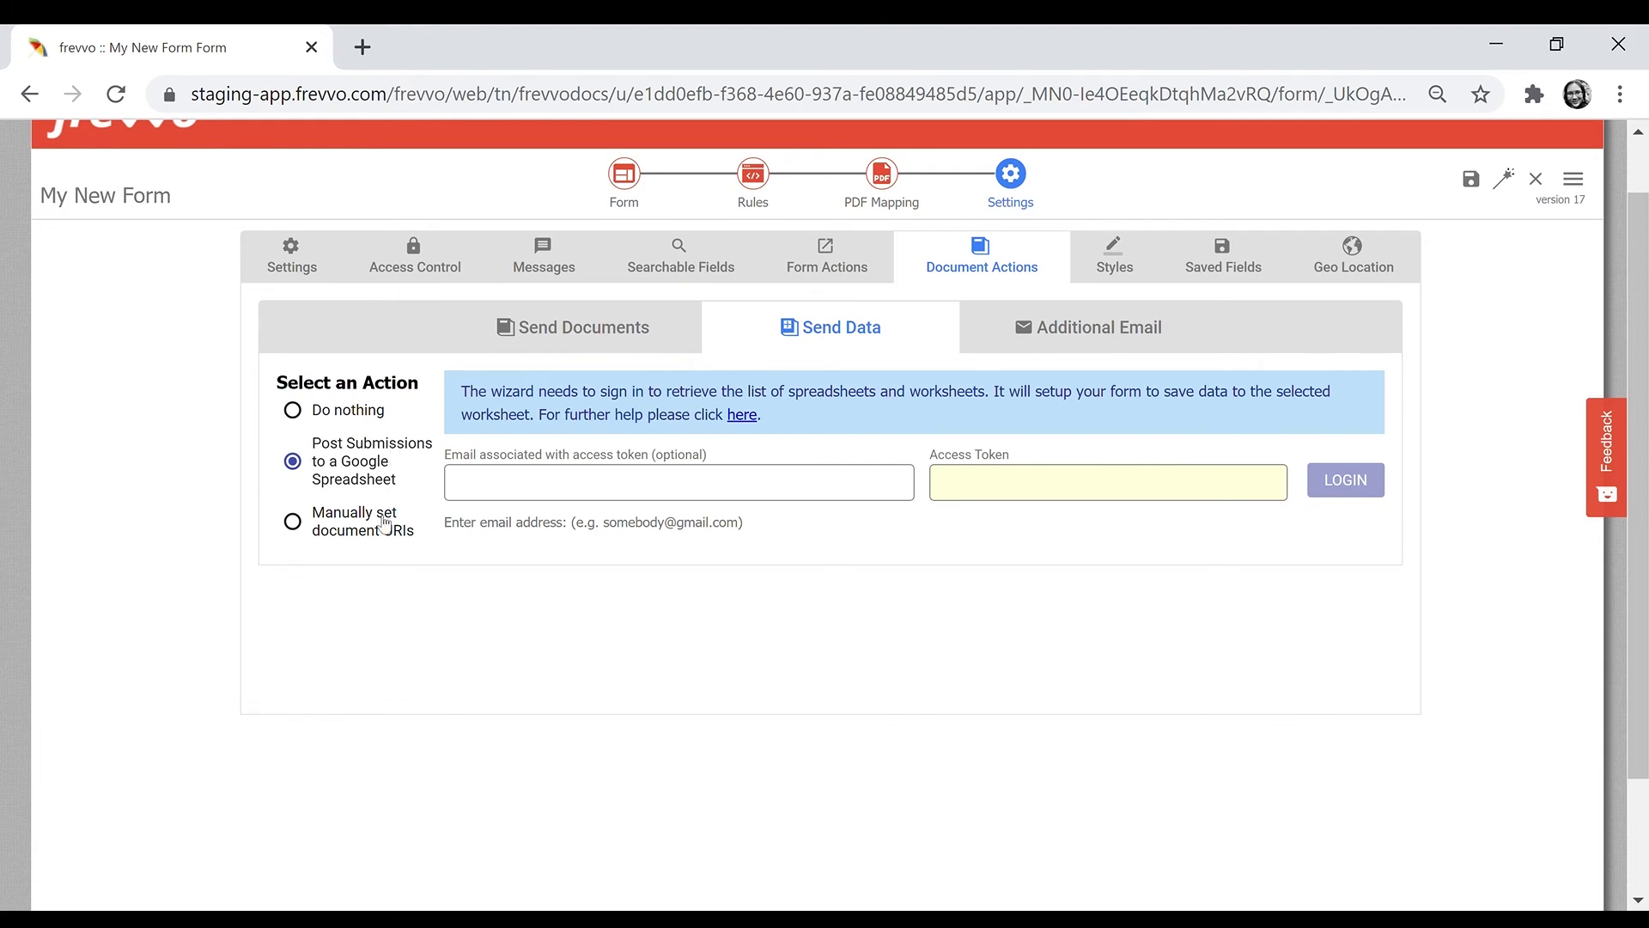
pyautogui.click(385, 523)
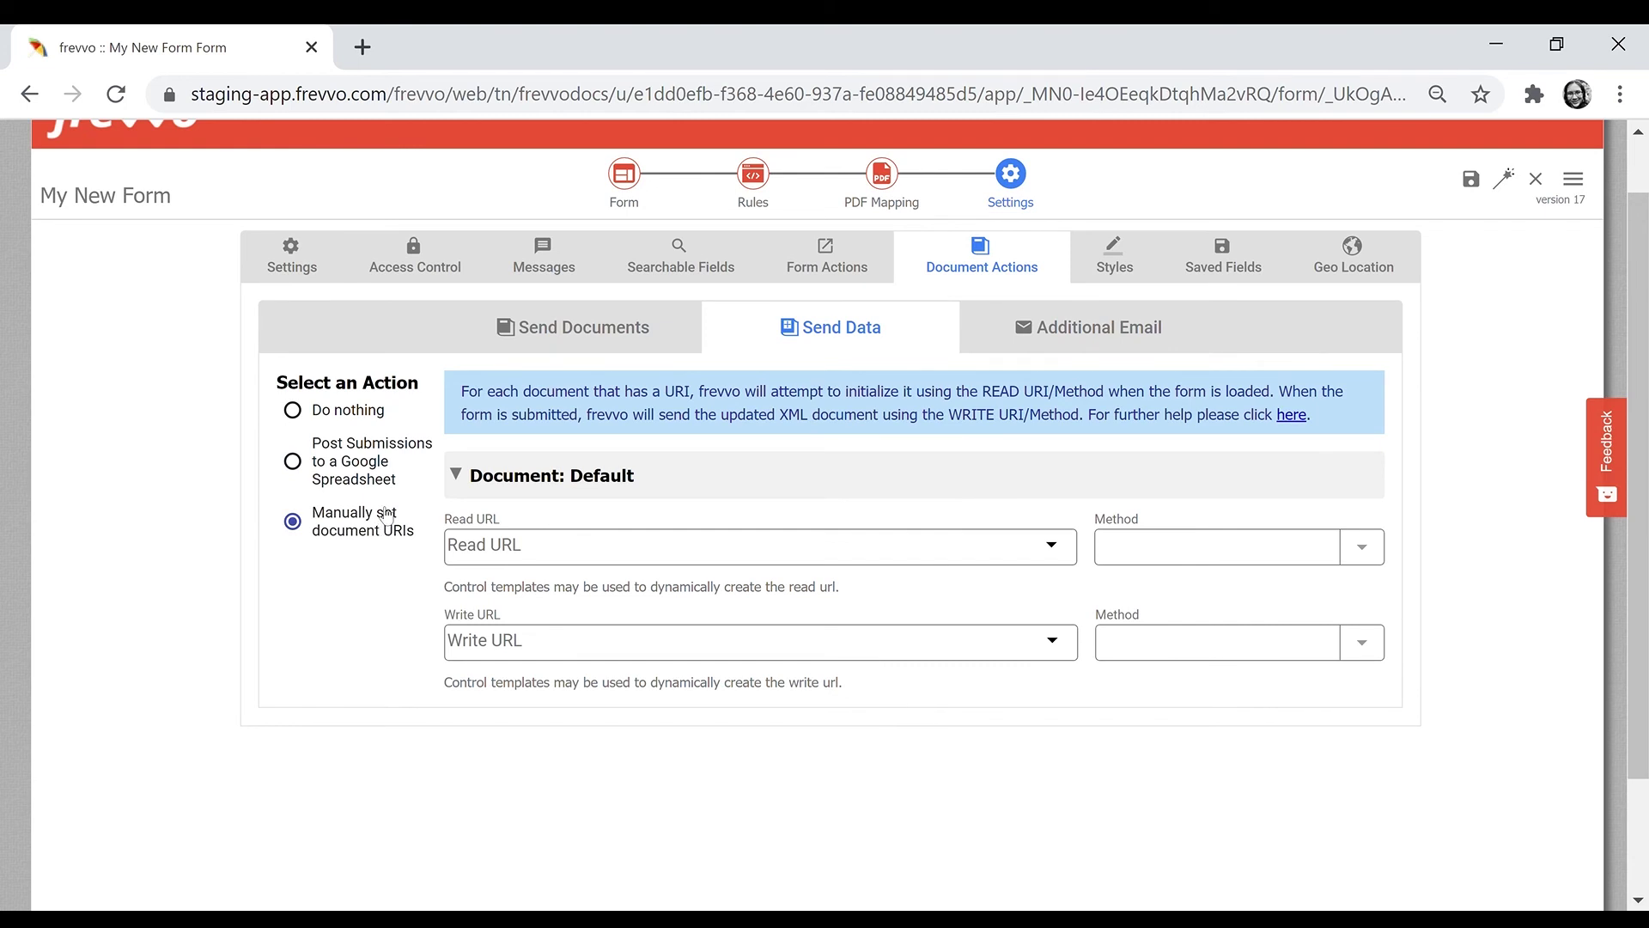
pyautogui.click(1090, 330)
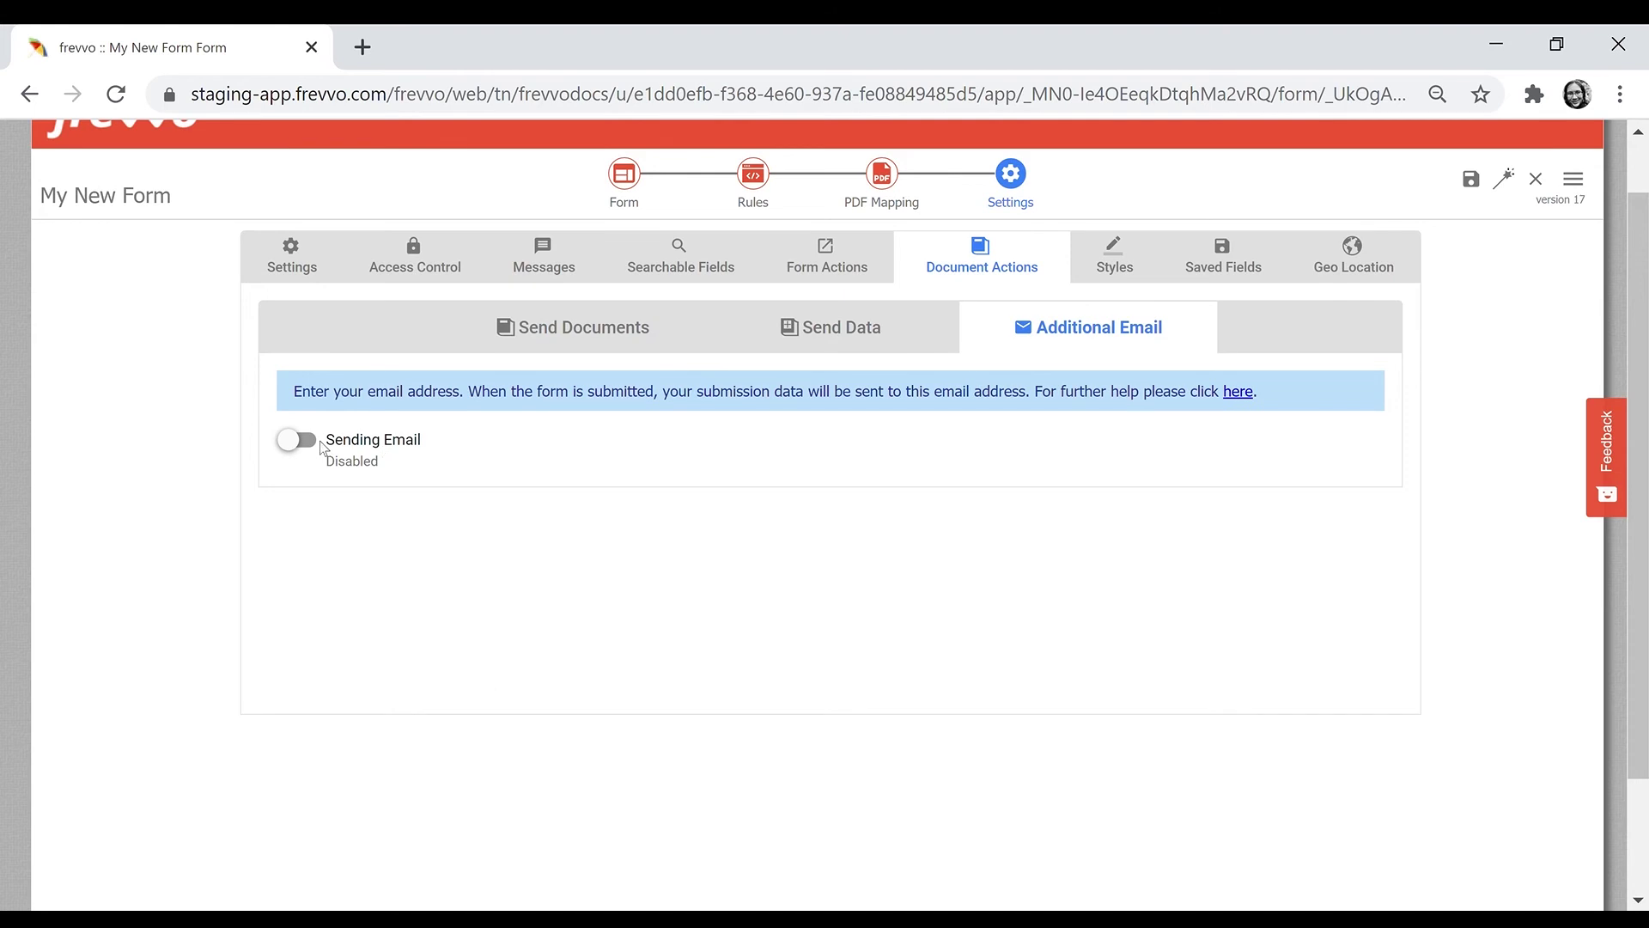
# - Enable an additional email to the sales address, append 'A copy is attached for your records.', and attach a PDF snapshot
pyautogui.click(320, 442)
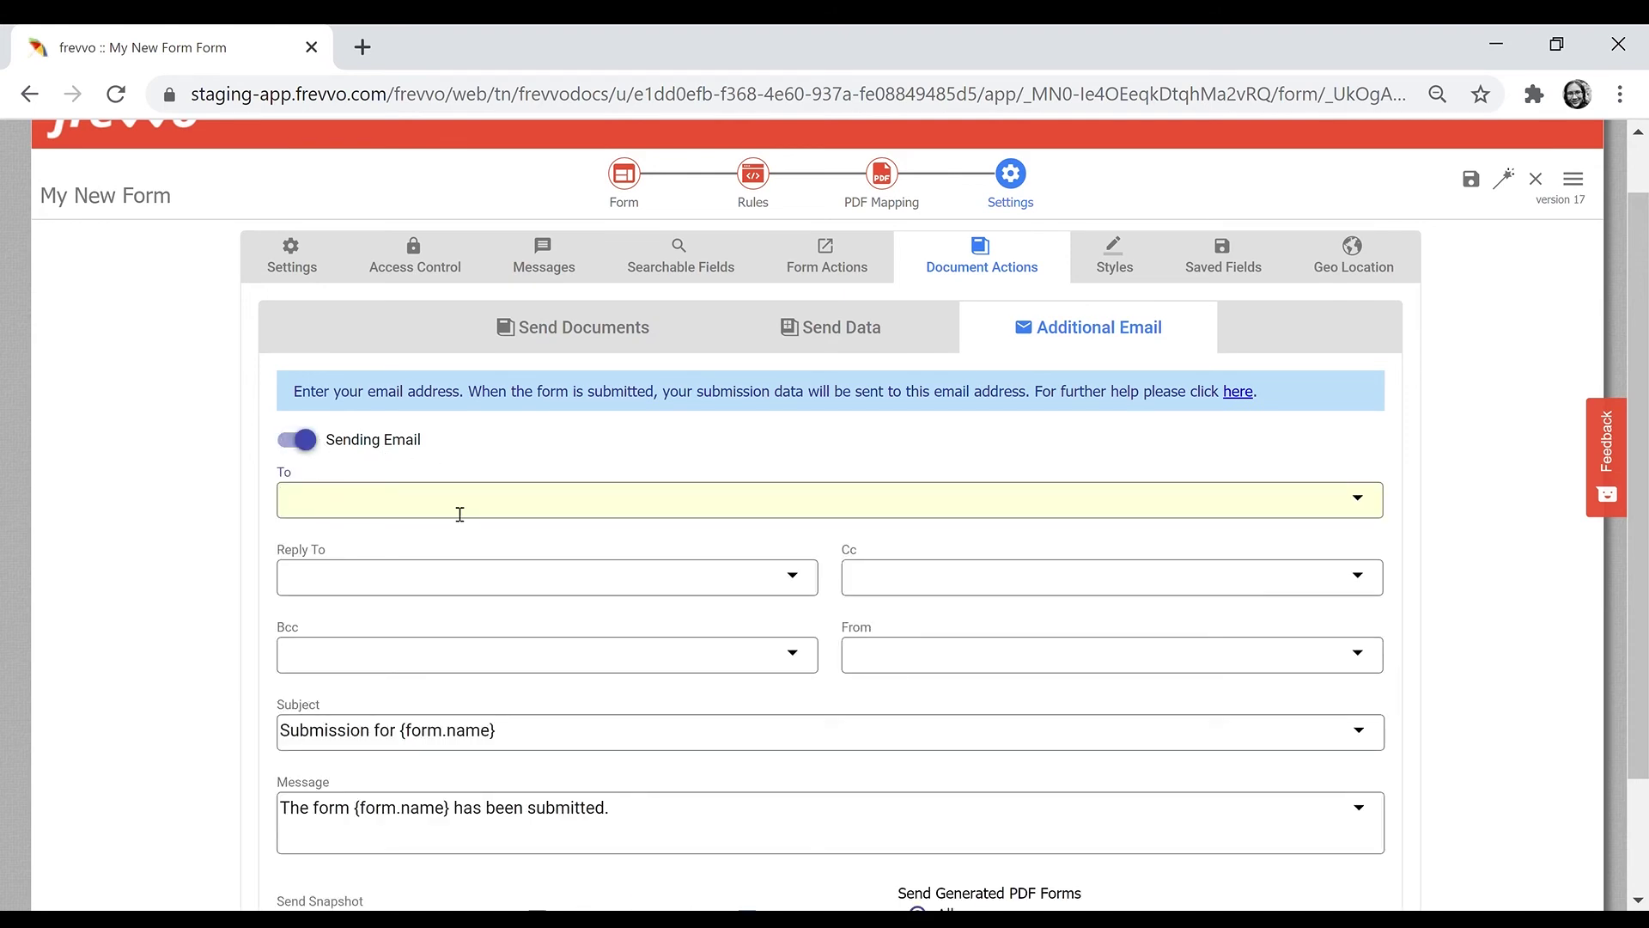
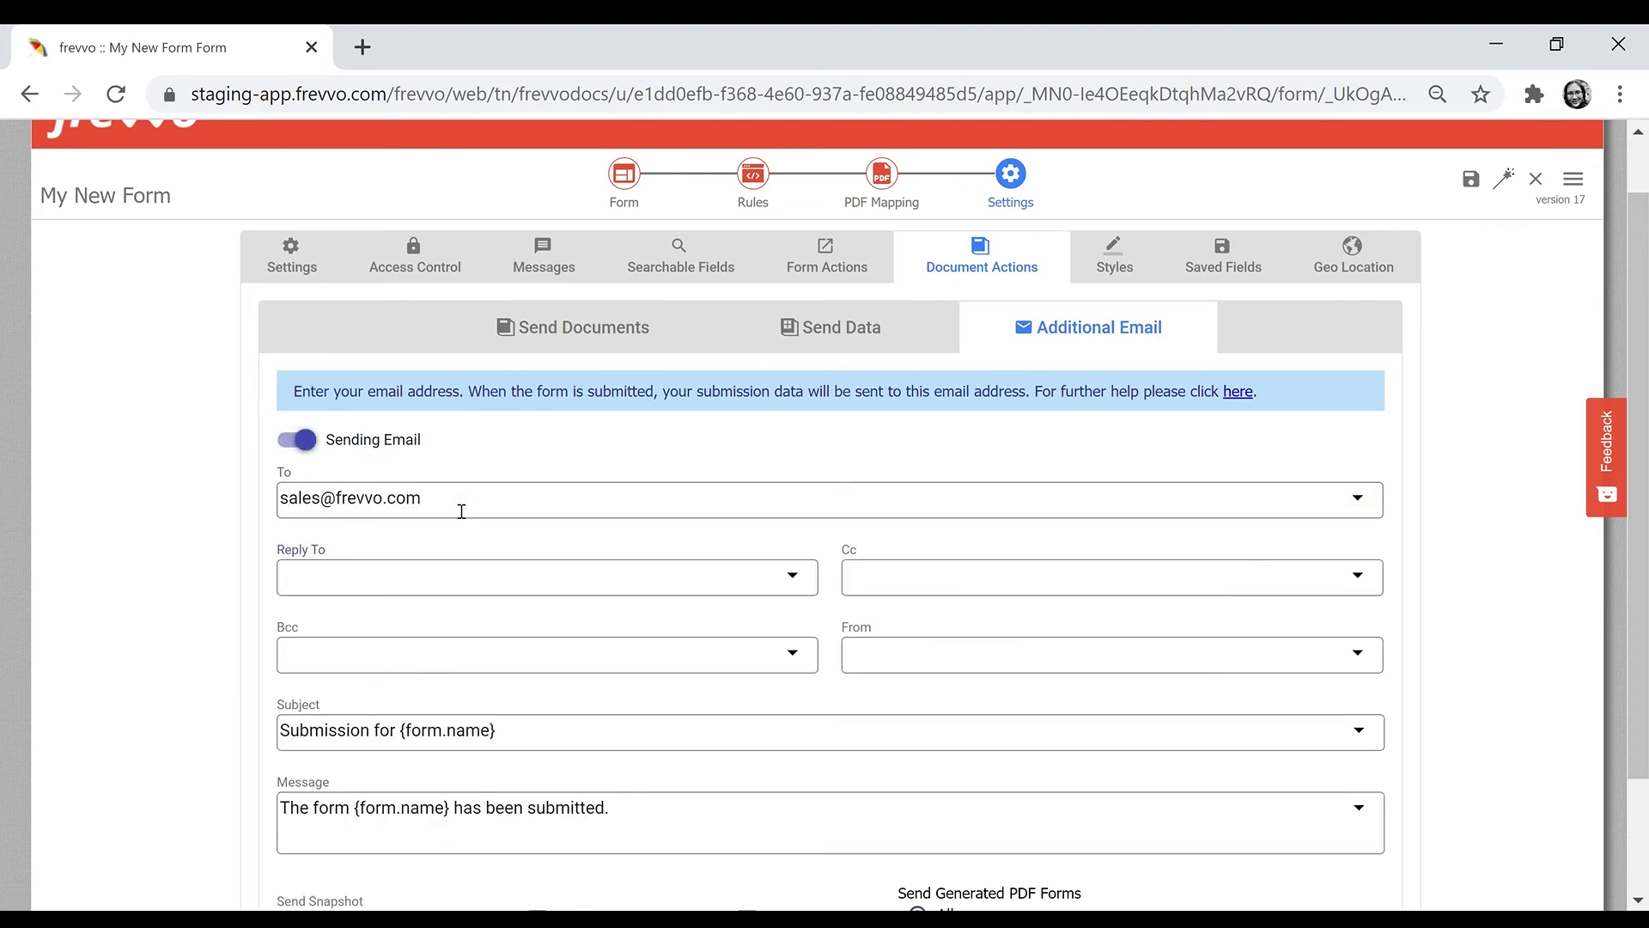
pyautogui.click(658, 817)
pyautogui.write('T')
pyautogui.press('BackSpace')
pyautogui.write('A copy is attached for your re')
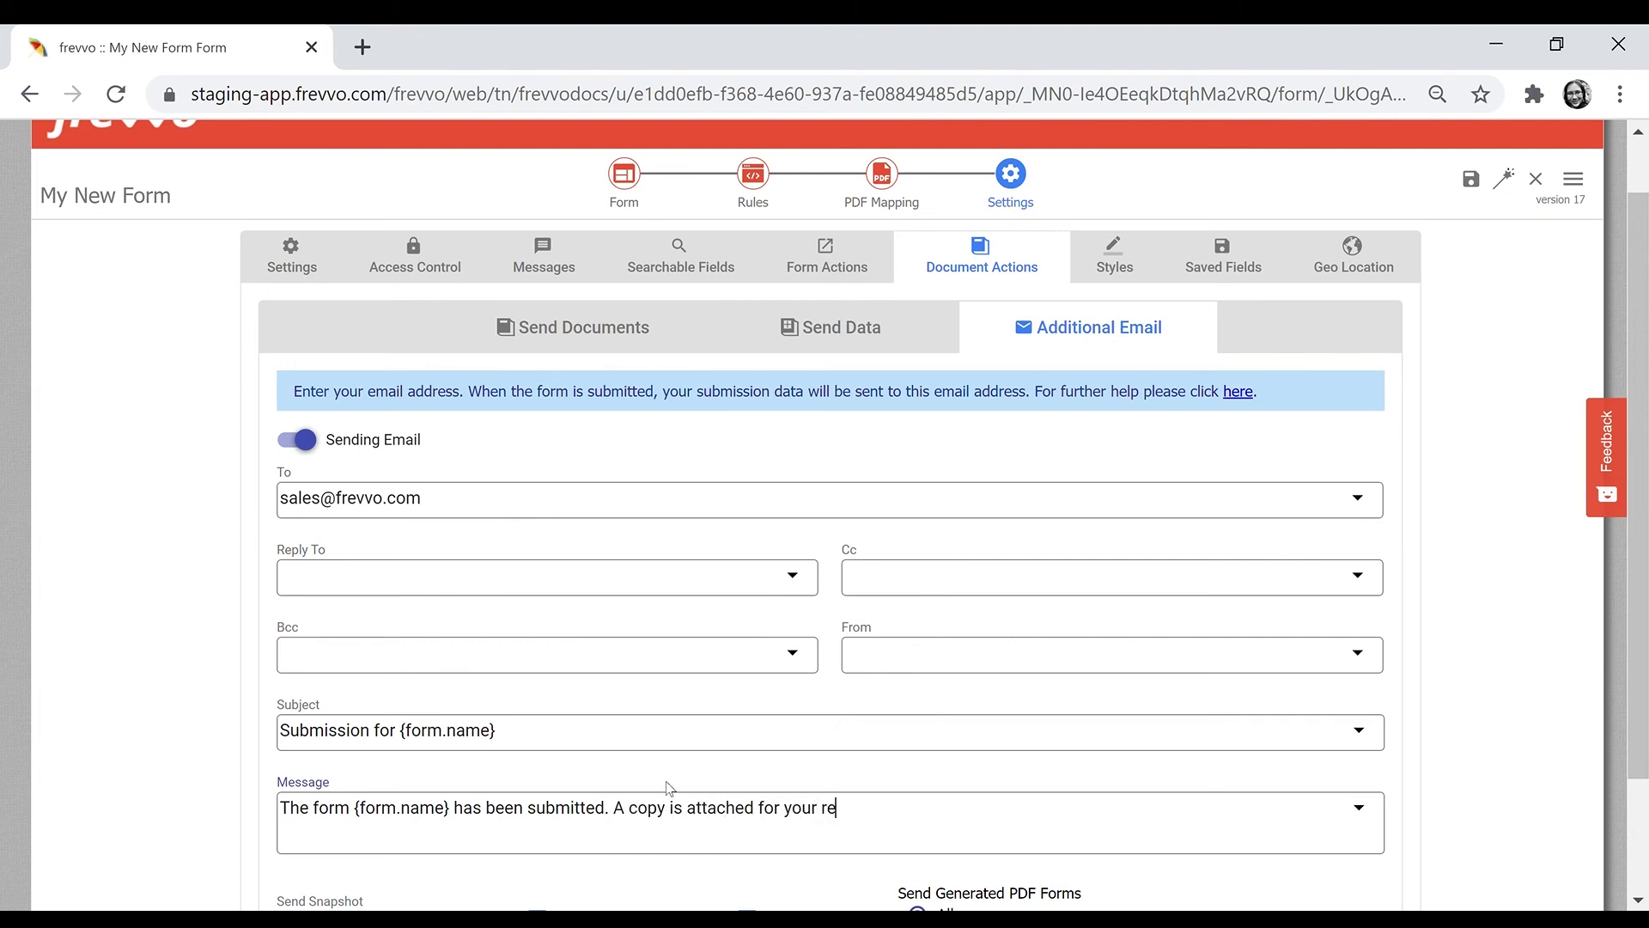
pyautogui.write('cords')
pyautogui.scroll(-2, 670, 786)
pyautogui.write('.')
pyautogui.click(430, 783)
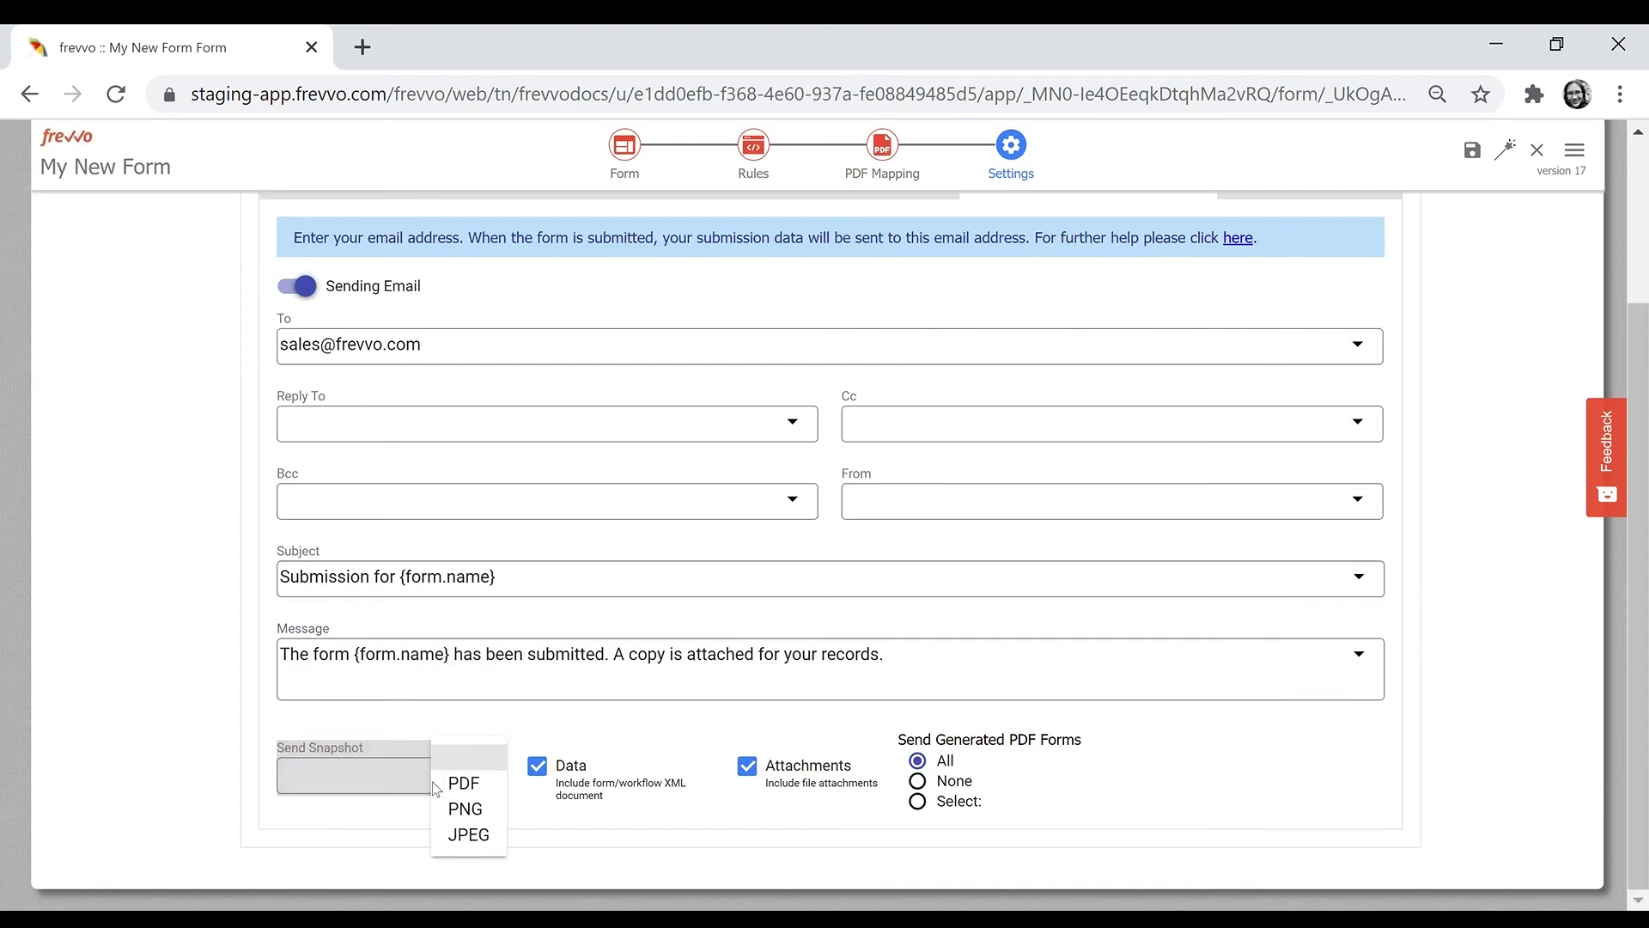
pyautogui.click(440, 783)
pyautogui.scroll(3, 533, 673)
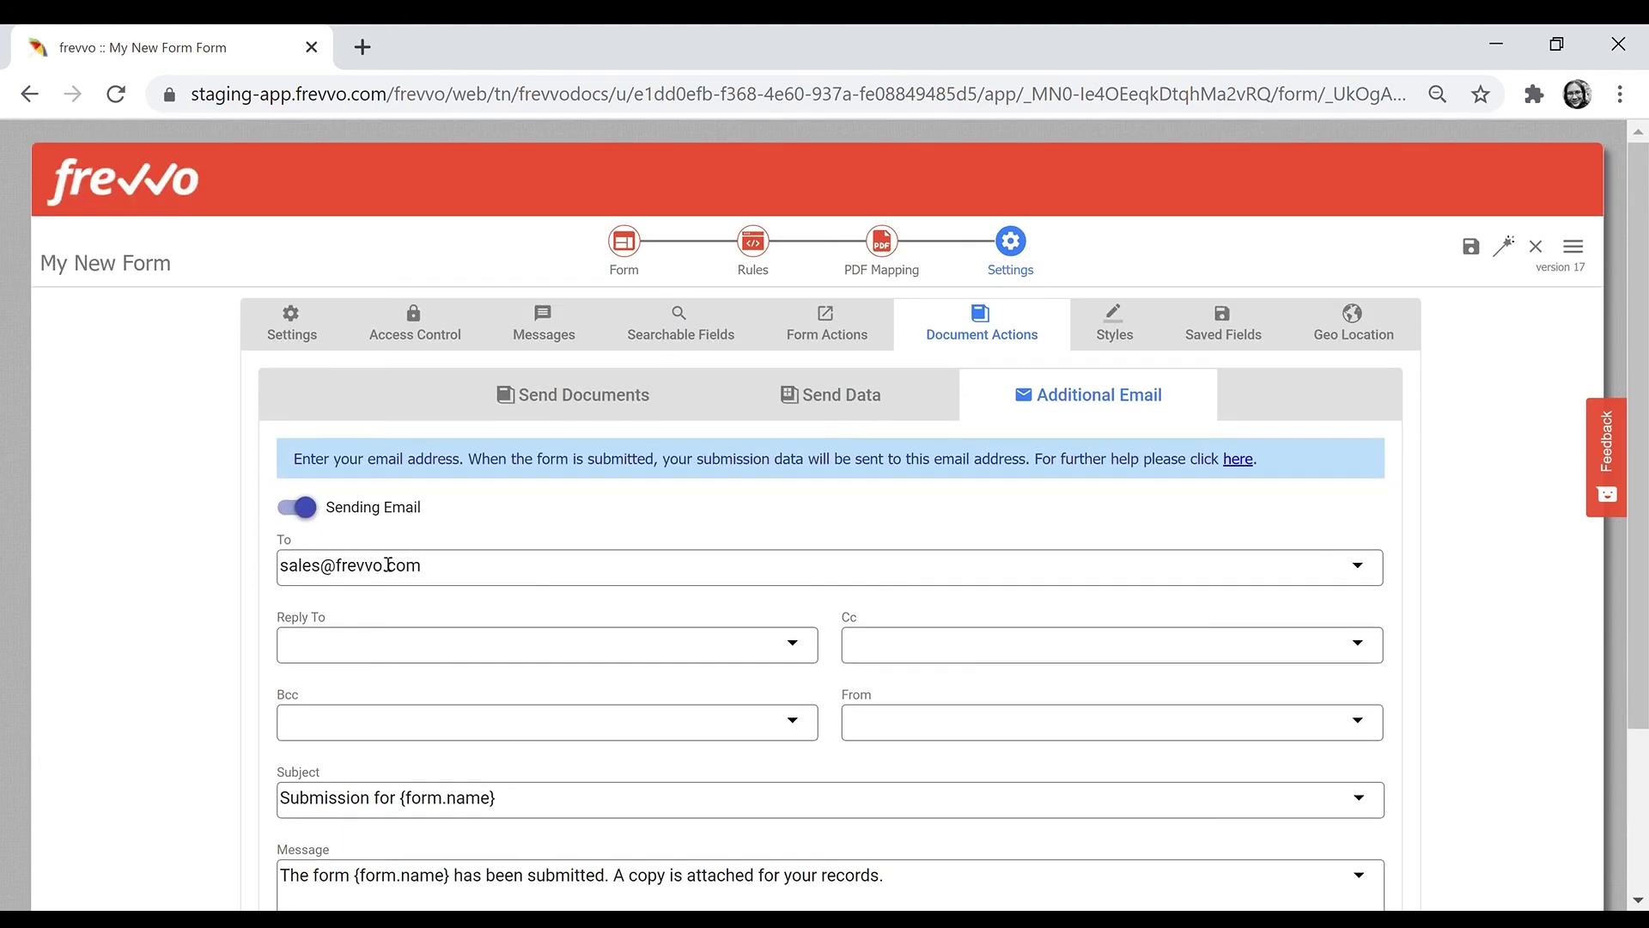
# - Review the Styles Layout, Form Style, Print Font and Orientation options without changing them
pyautogui.click(1128, 327)
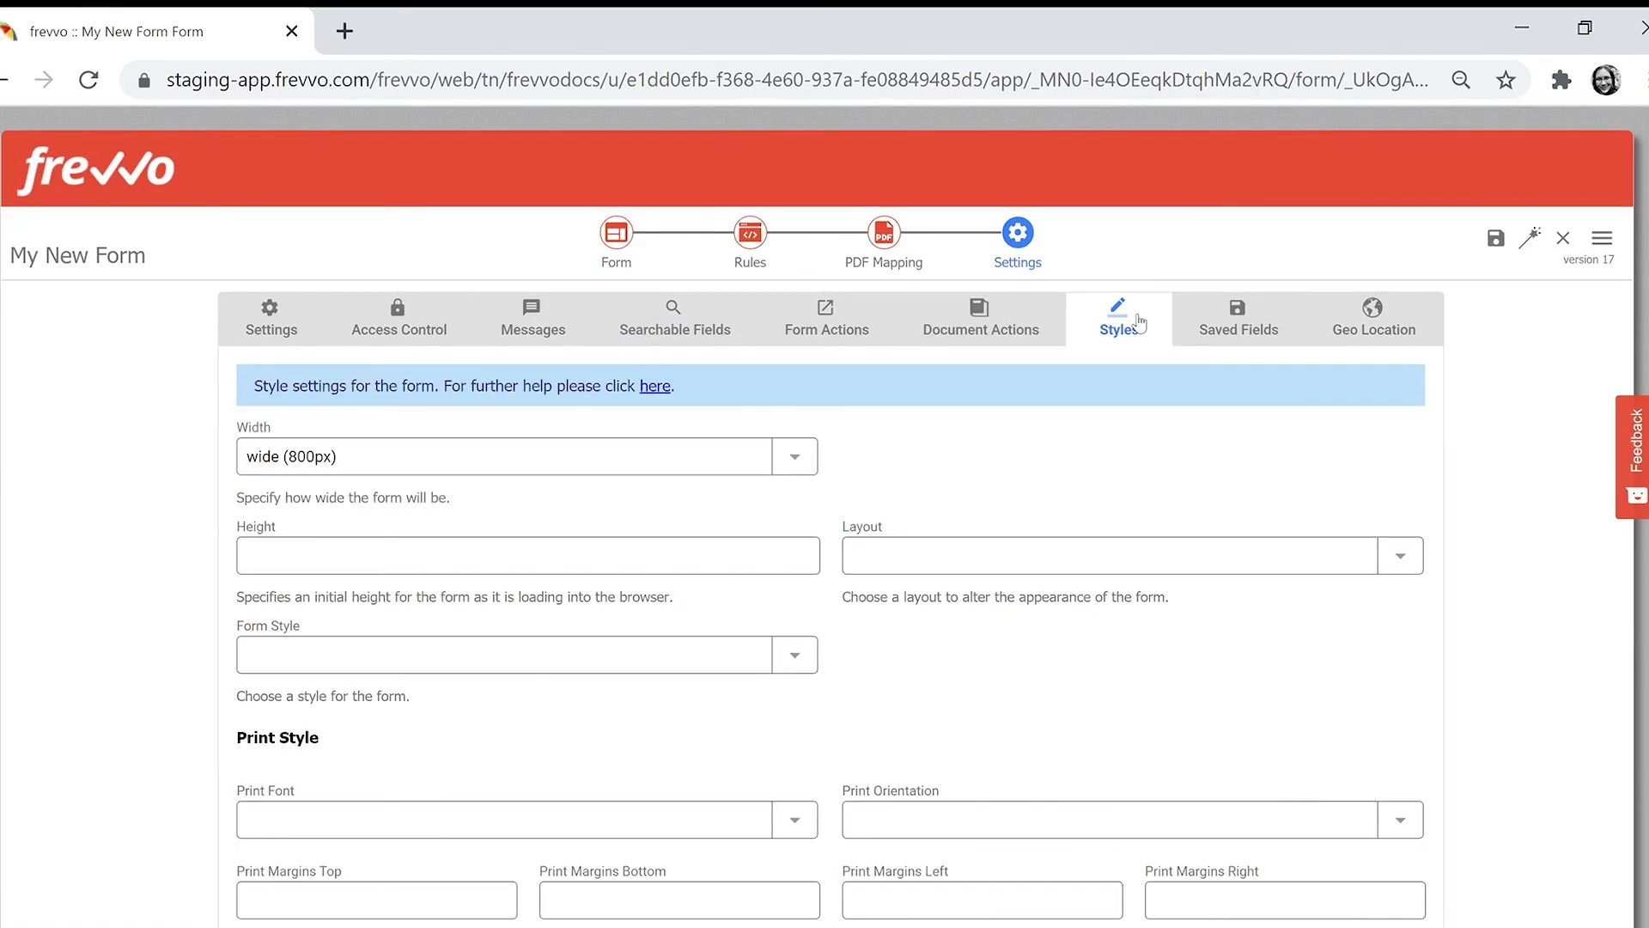
pyautogui.click(882, 563)
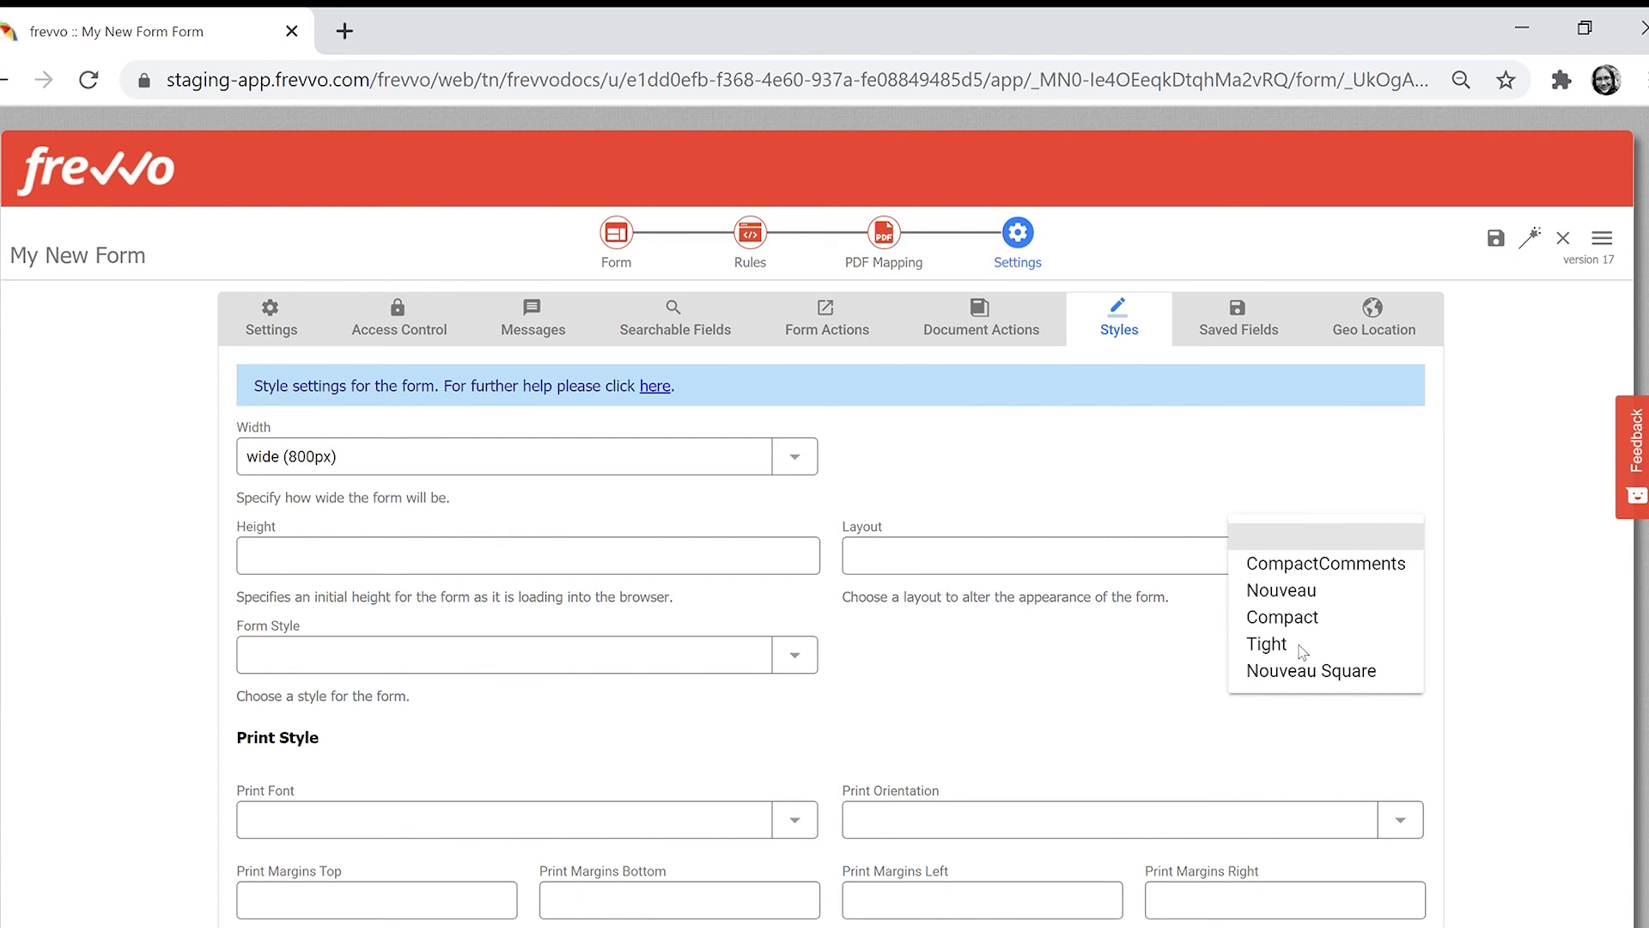
pyautogui.click(806, 667)
pyautogui.click(805, 669)
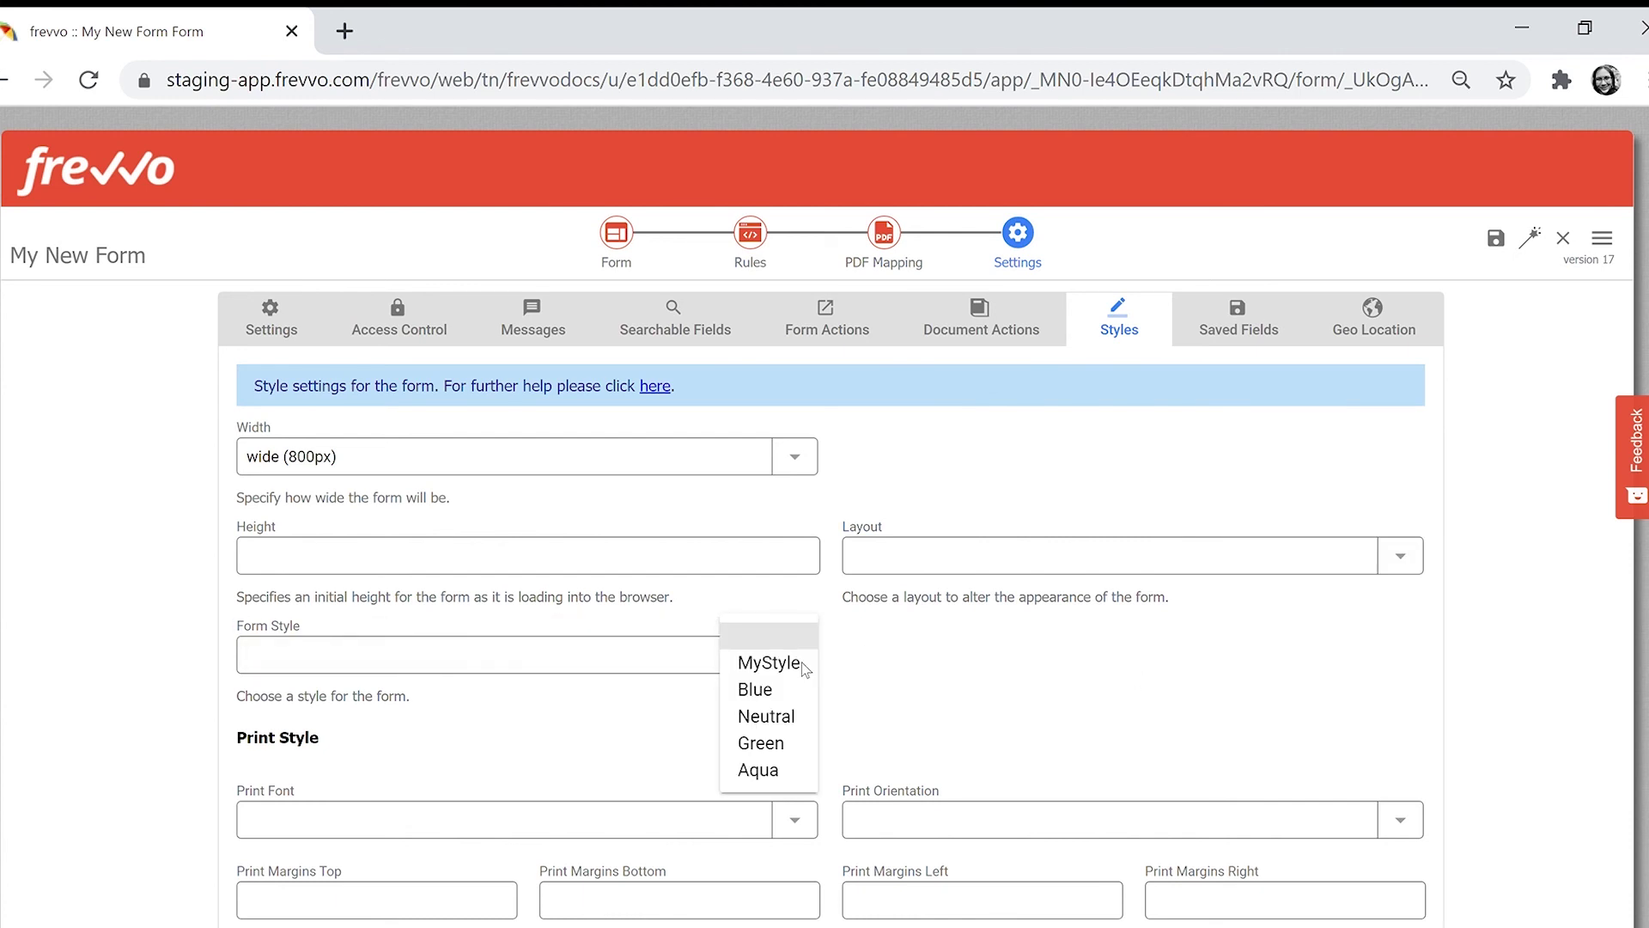
pyautogui.click(950, 644)
pyautogui.scroll(-3, 951, 644)
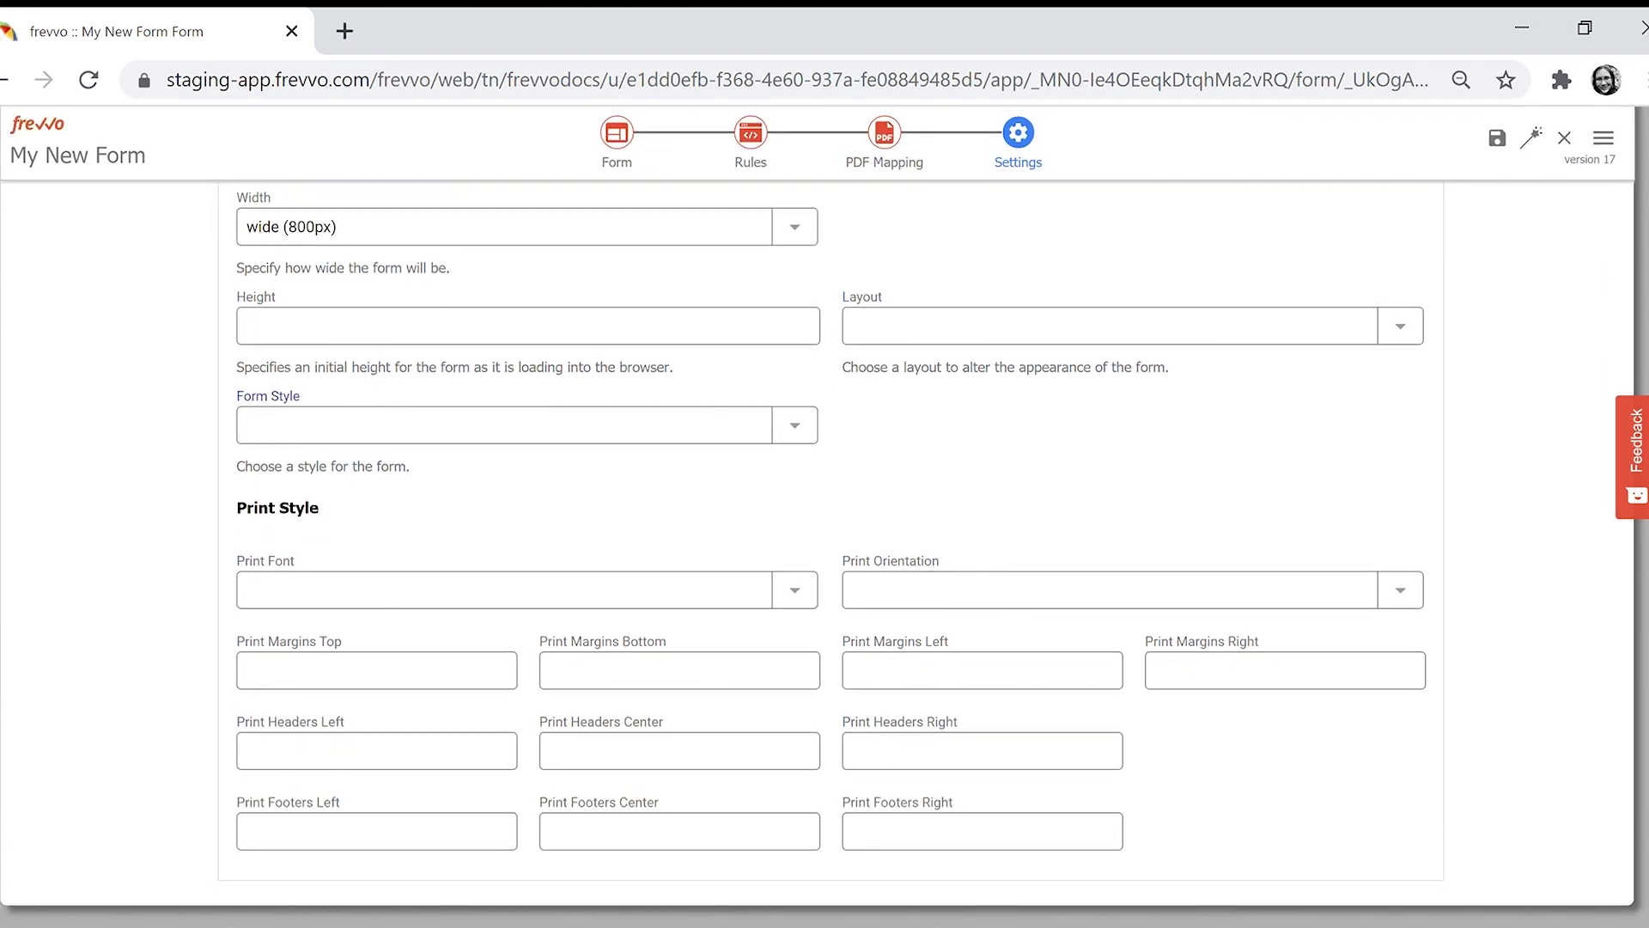
pyautogui.click(807, 599)
pyautogui.click(1422, 593)
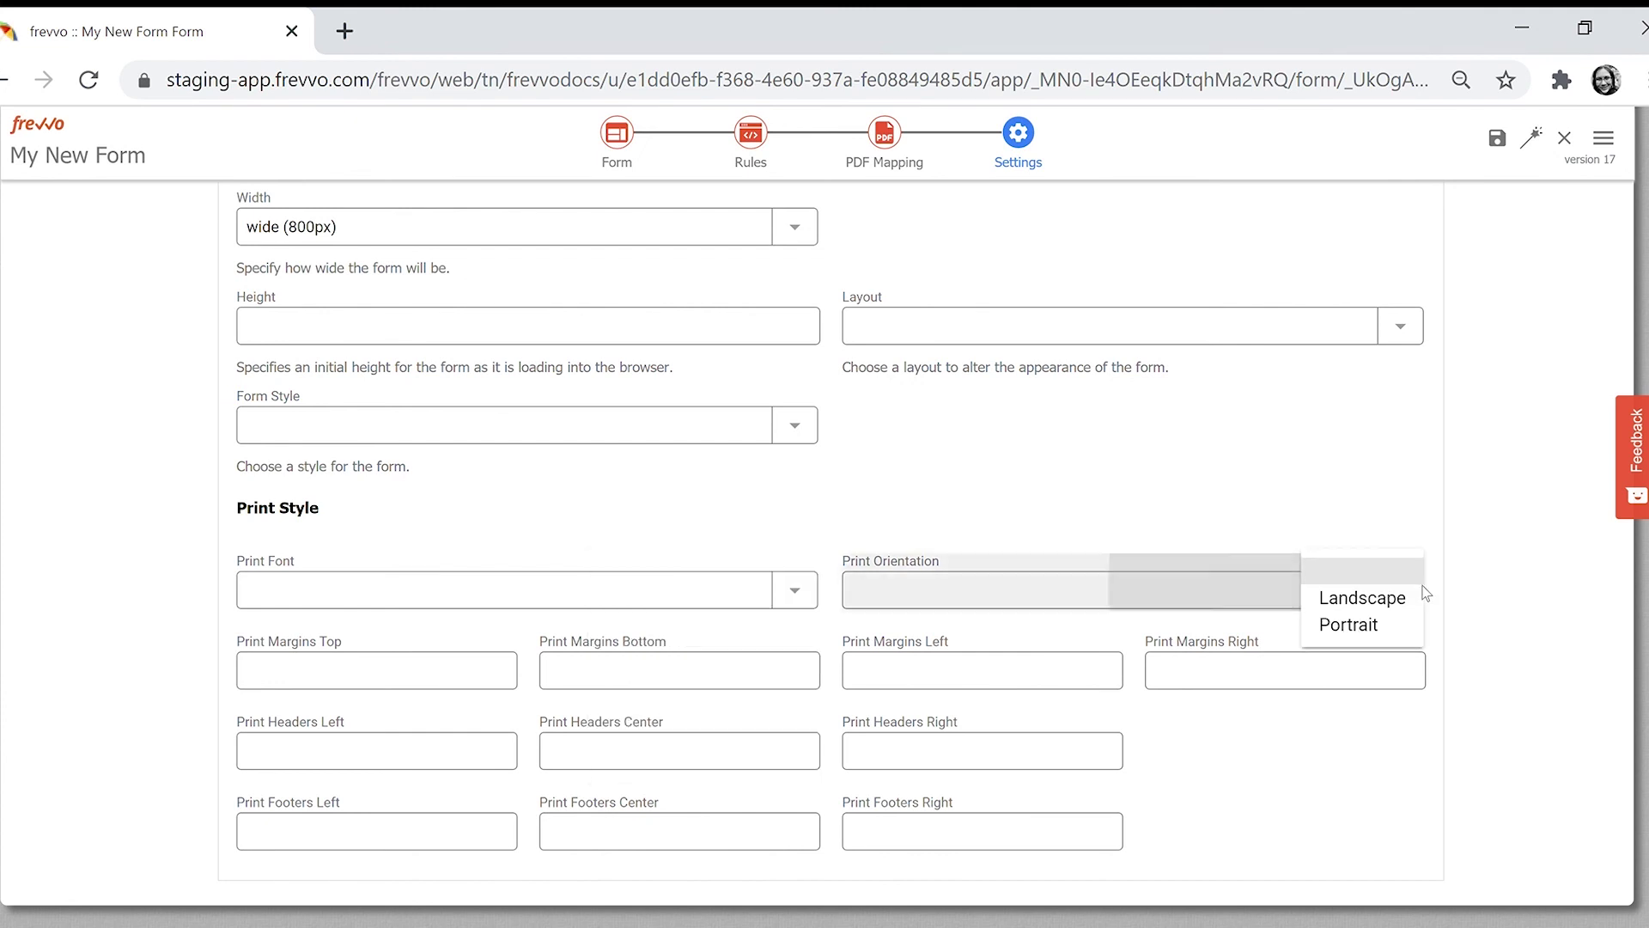
# - Enter 'frevvo, Inc. Branford, C' as the centered print footer
pyautogui.click(1185, 770)
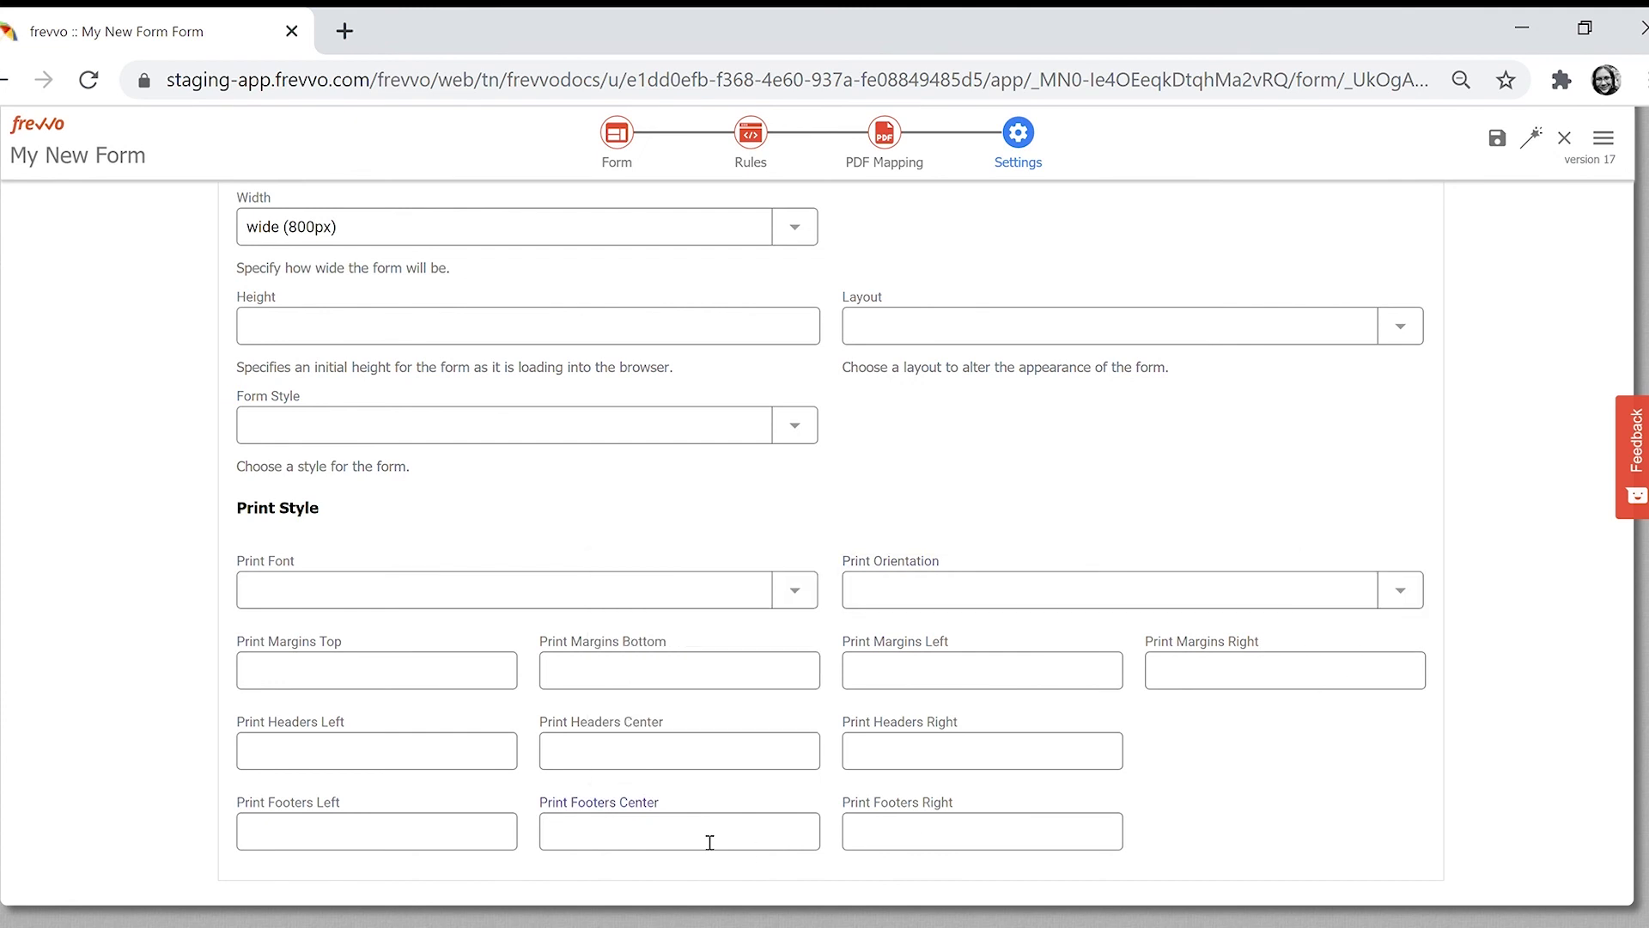
pyautogui.write('frevvo, Inc. Branford, C')
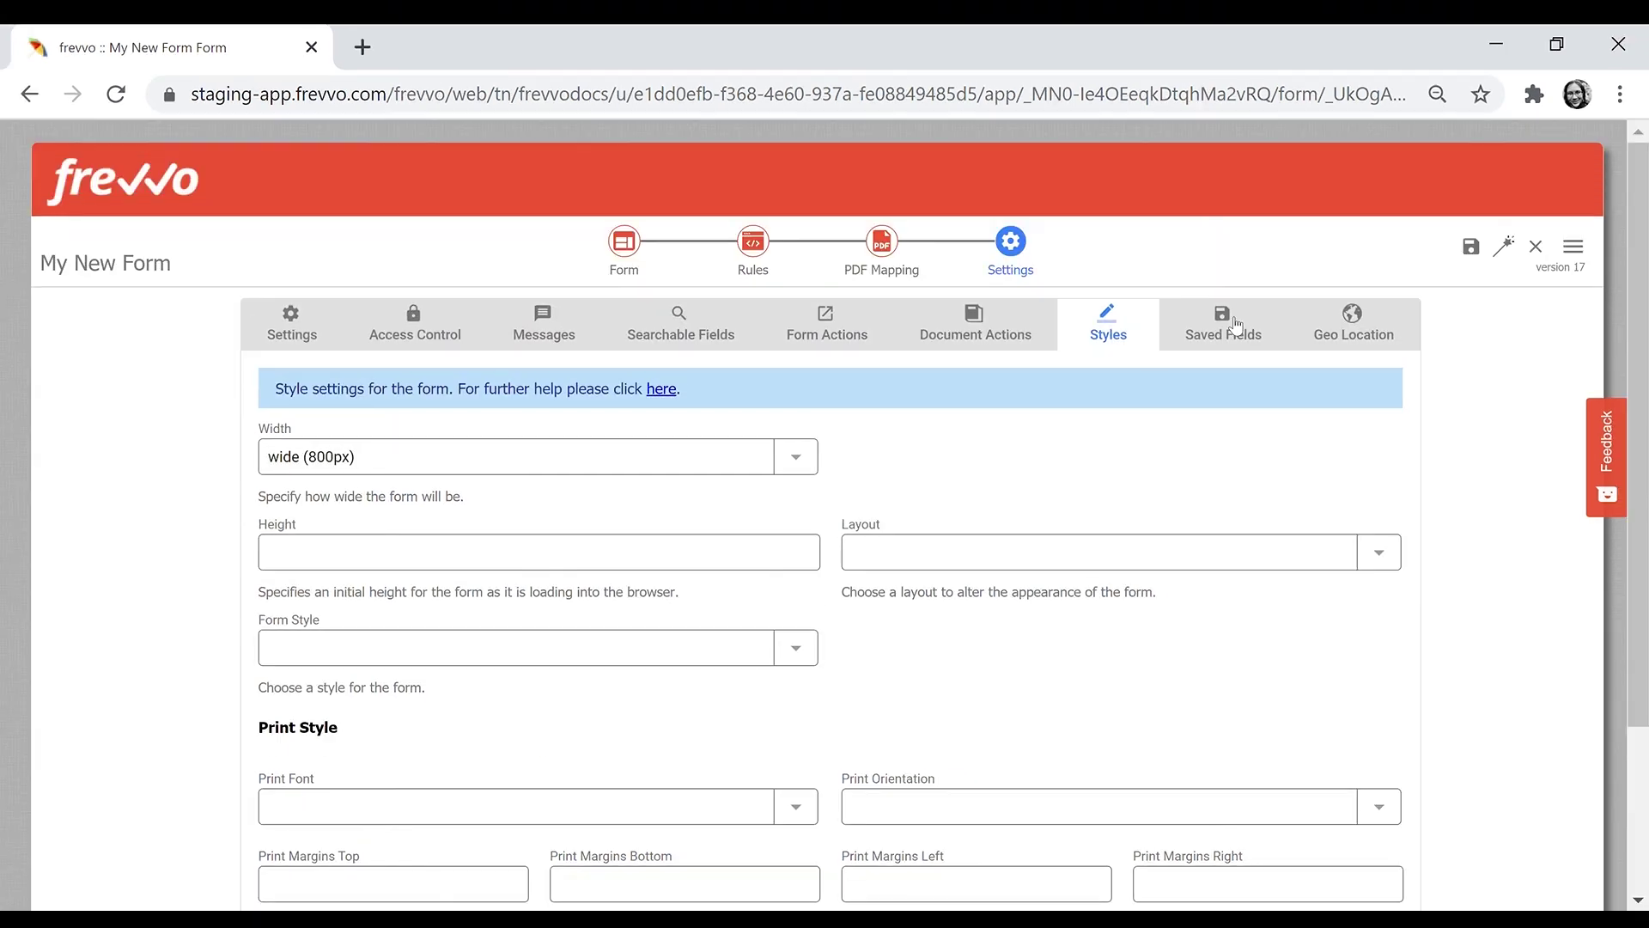
pyautogui.click(1235, 325)
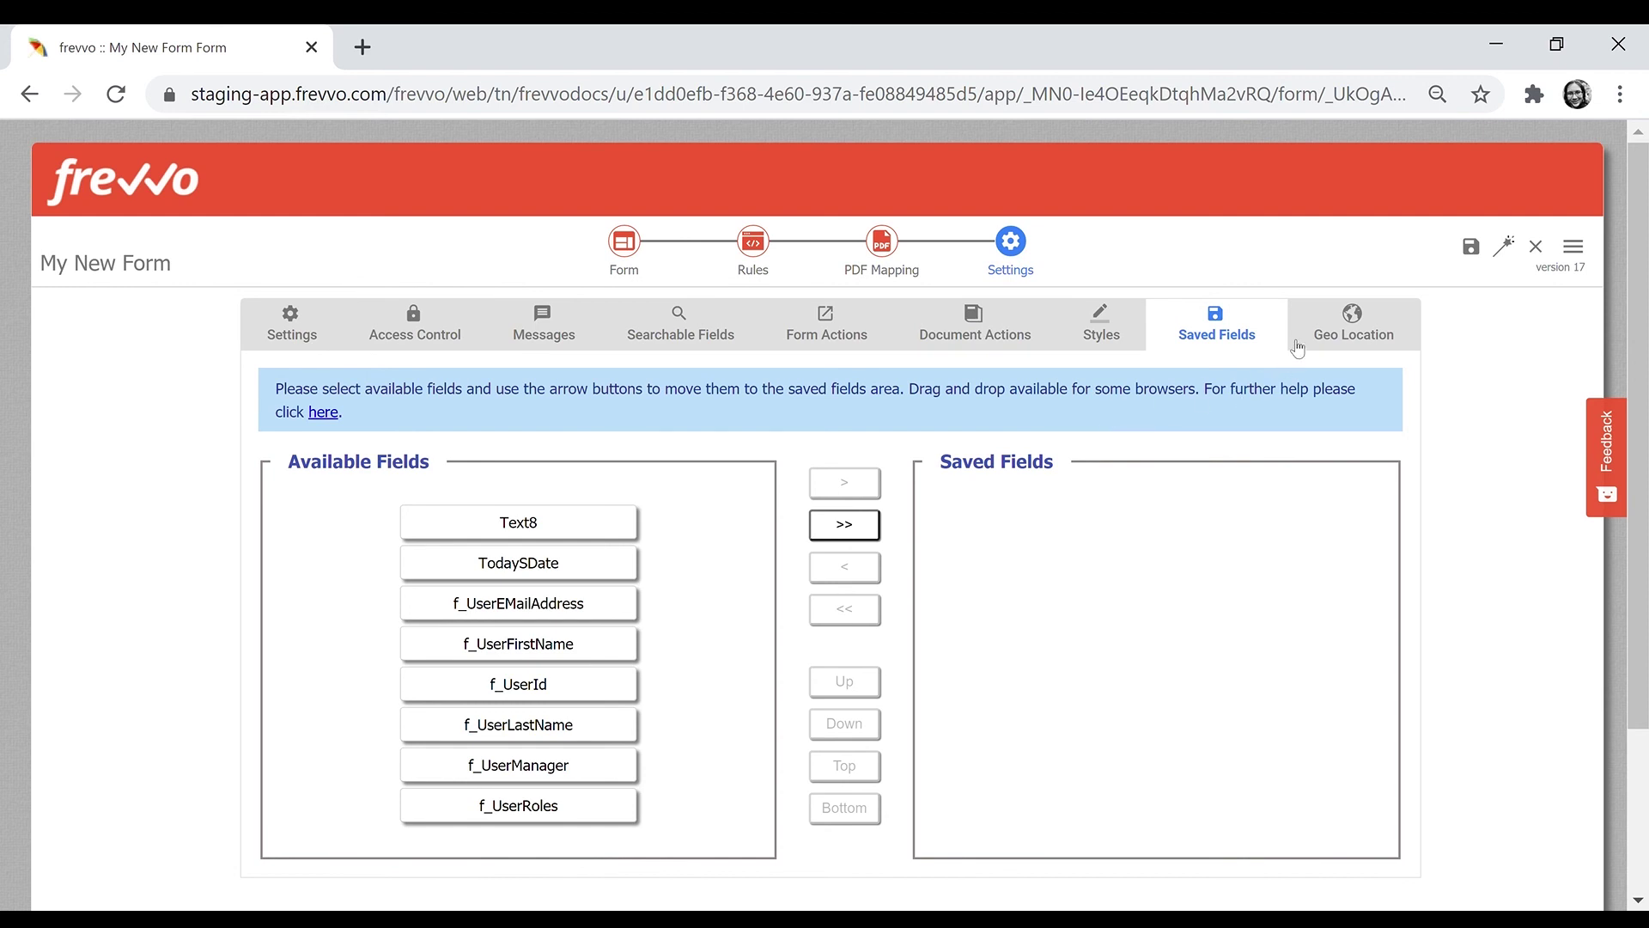
# - Check that Geo Location capture is set to None, then save My New Form
pyautogui.click(1332, 343)
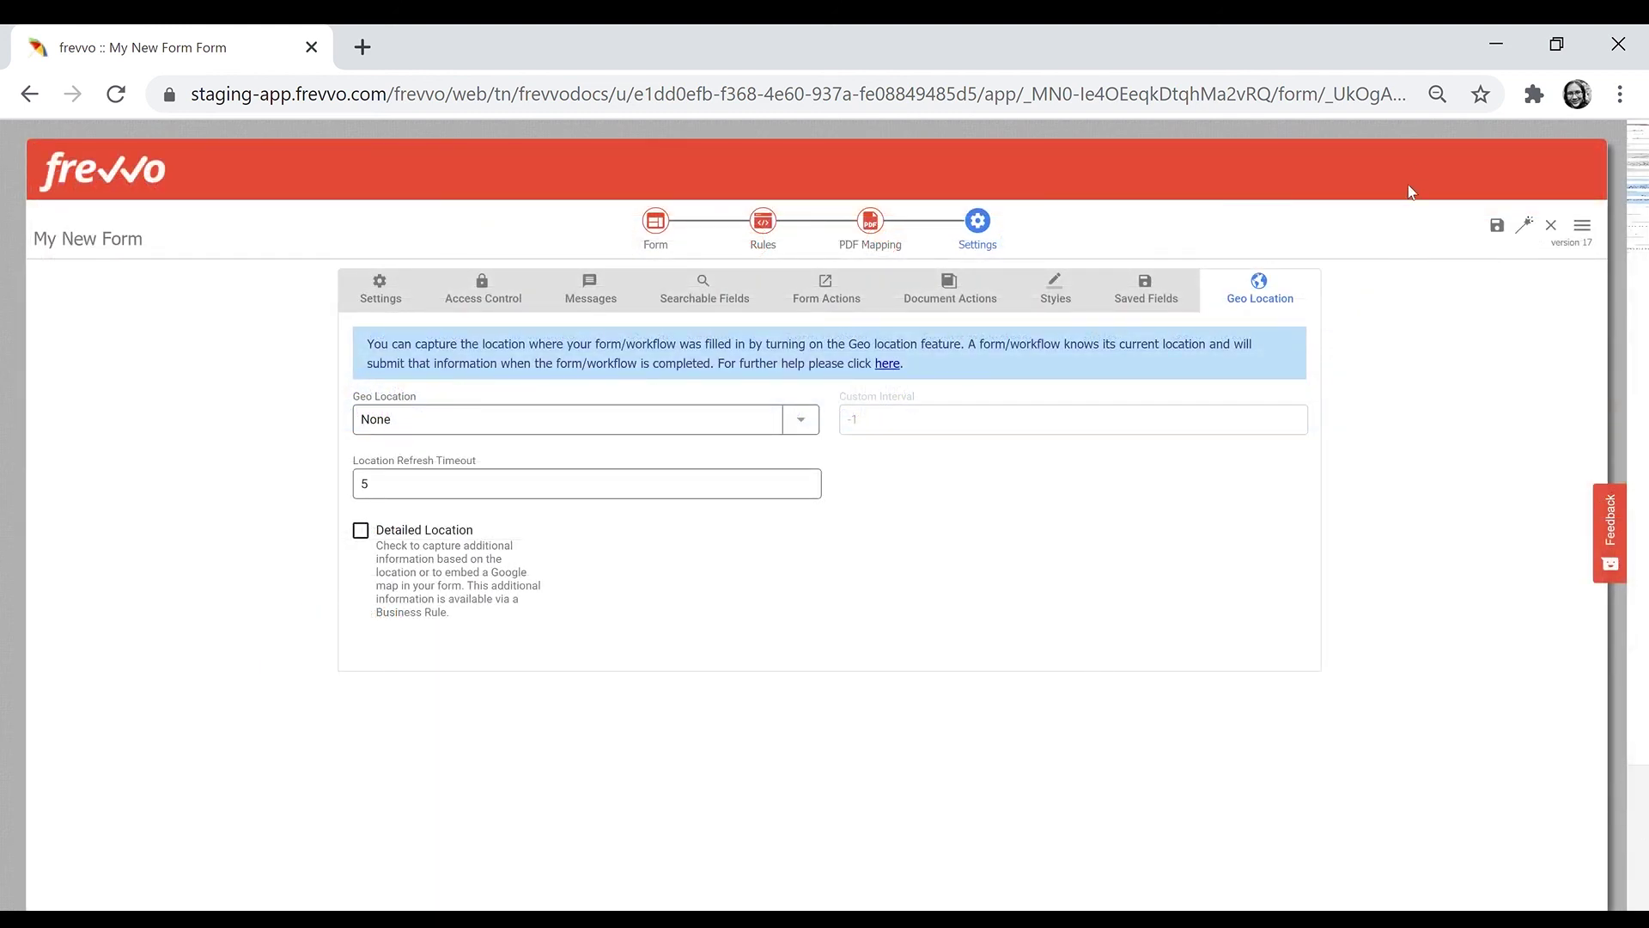
pyautogui.click(1497, 226)
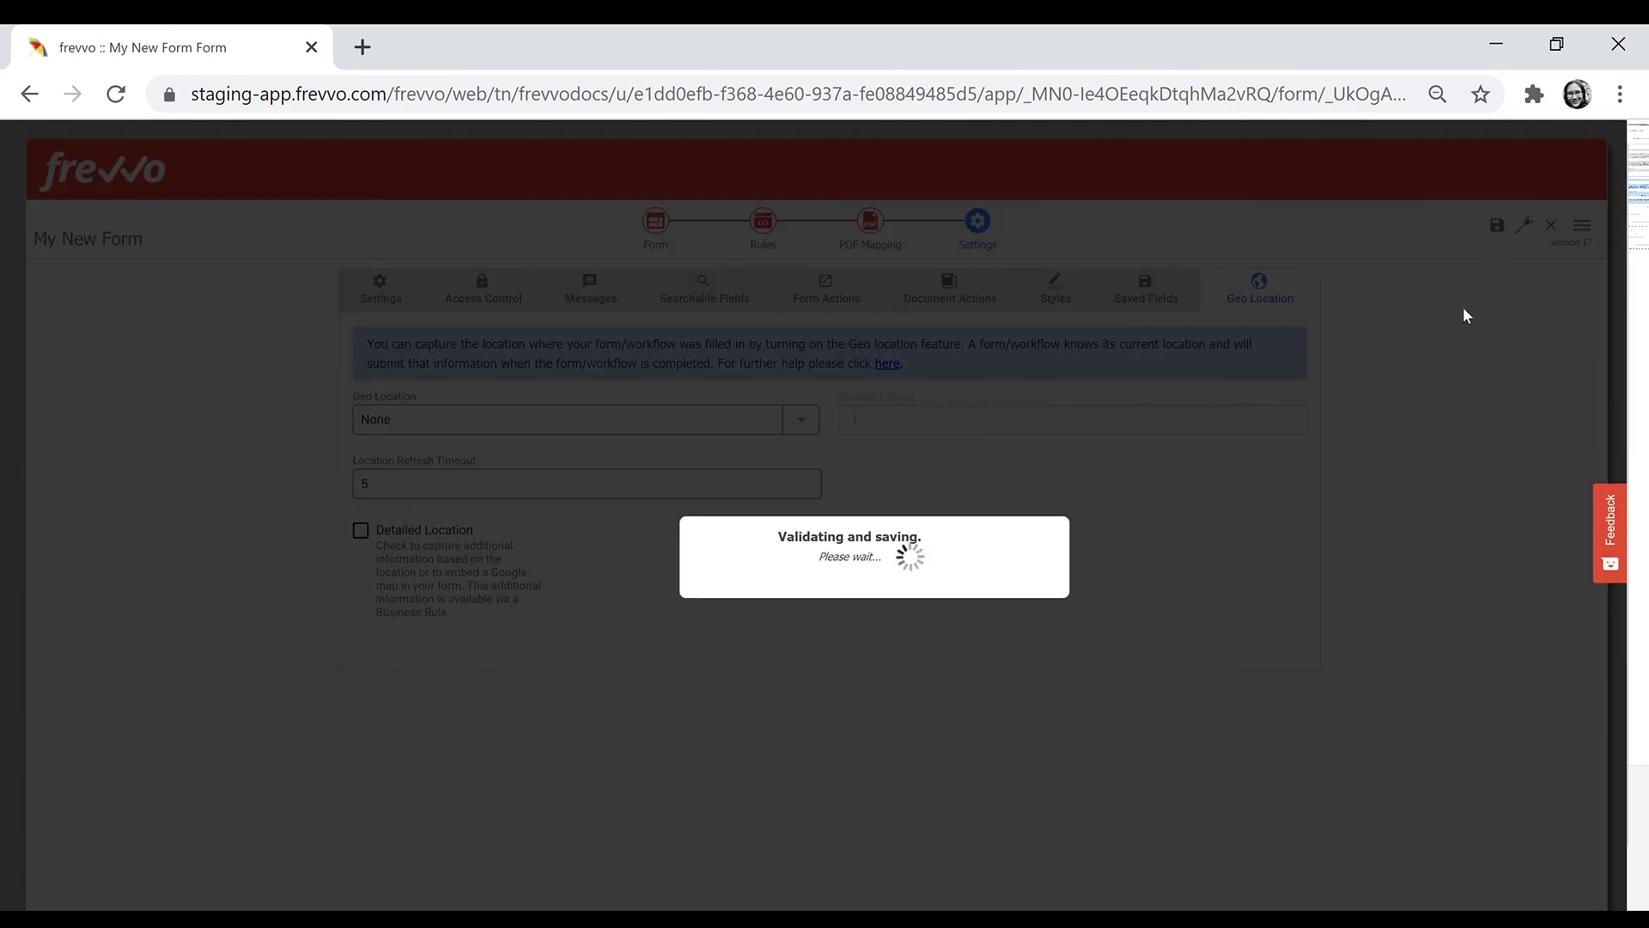